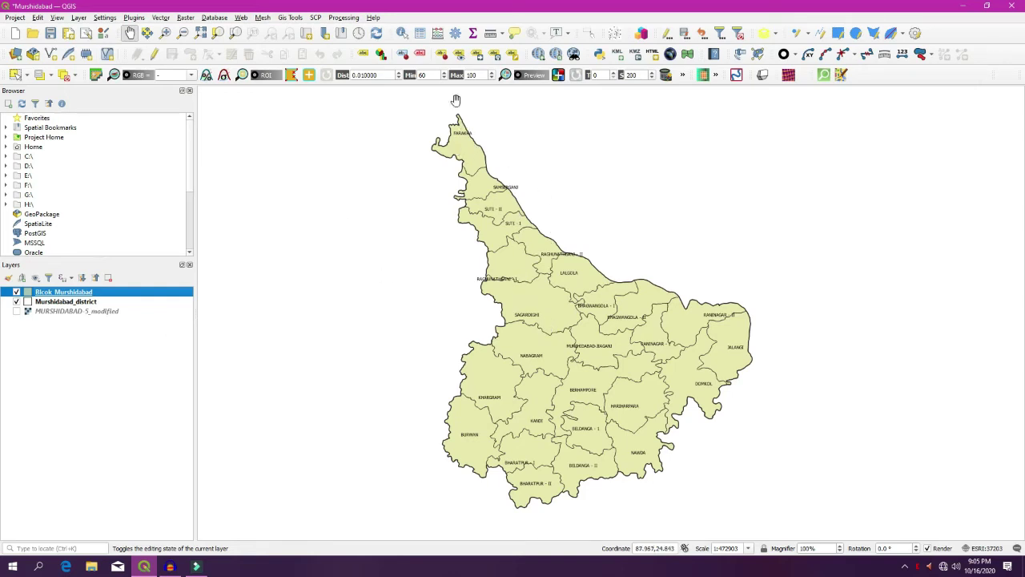
Step: Move the FARAKKA label southwest and the SAMSERGANJ label west within their blocks using the Move Label tool
{"action": "left_click", "coordinate": [478, 59]}
{"action": "left_click", "coordinate": [477, 57]}
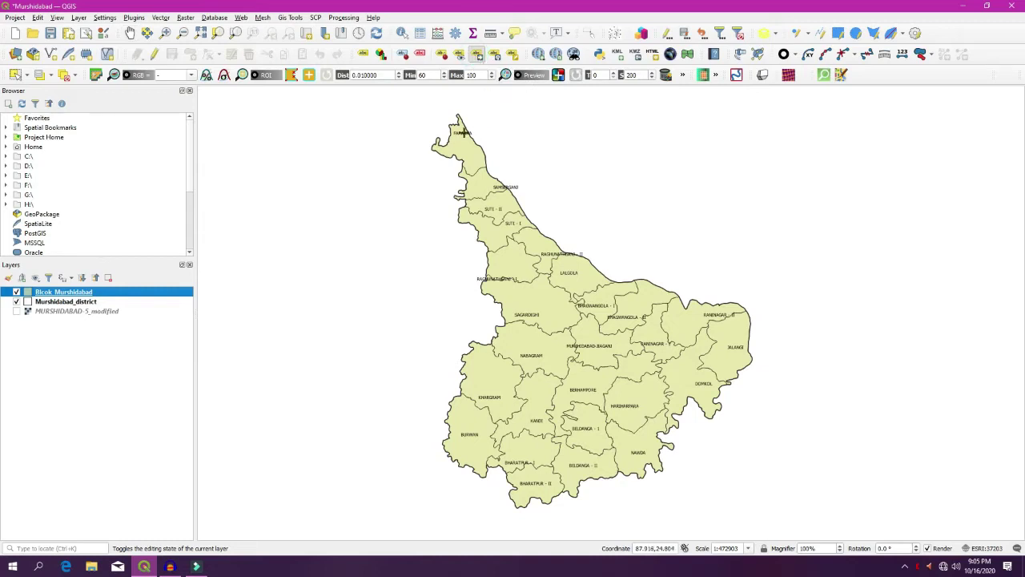
{"action": "left_click", "coordinate": [462, 133]}
{"action": "left_click", "coordinate": [448, 148]}
{"action": "left_click", "coordinate": [511, 187]}
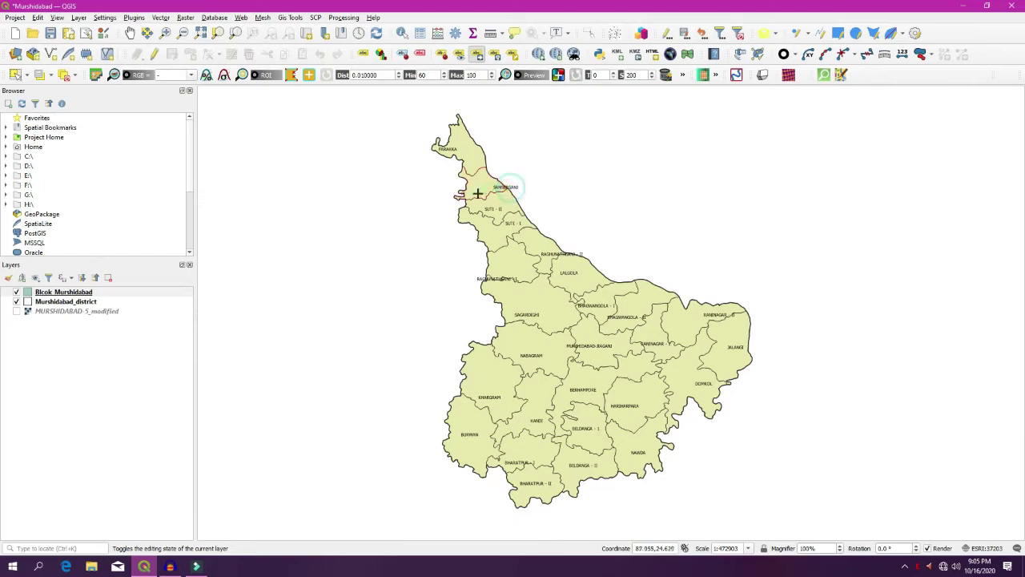
{"action": "left_click", "coordinate": [476, 195]}
Step: Move the SUTI - II and SUTI - I labels west toward the district's western edge
{"action": "left_click", "coordinate": [489, 207]}
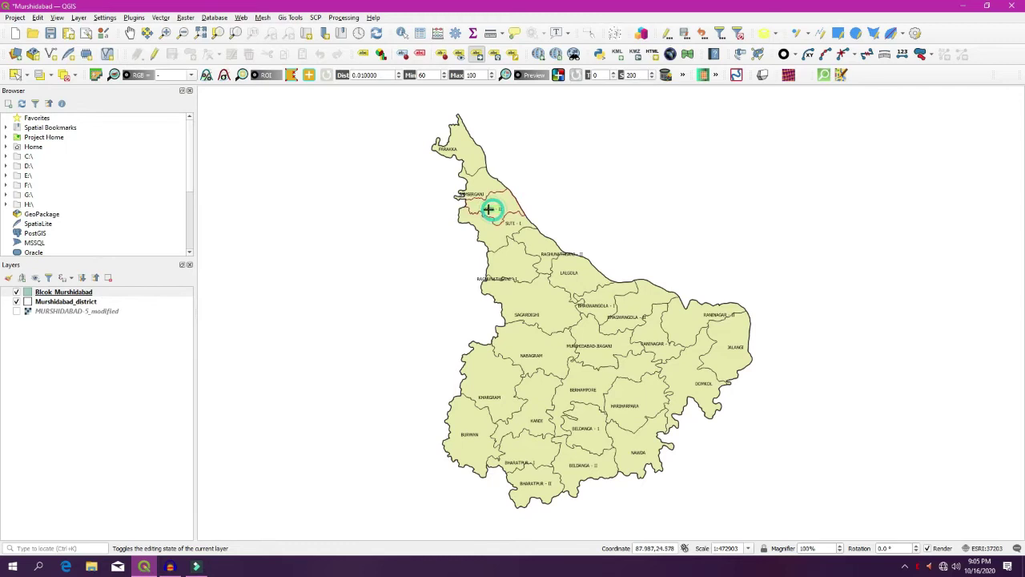
{"action": "left_click", "coordinate": [470, 203]}
{"action": "left_click", "coordinate": [513, 223]}
{"action": "left_click", "coordinate": [478, 219]}
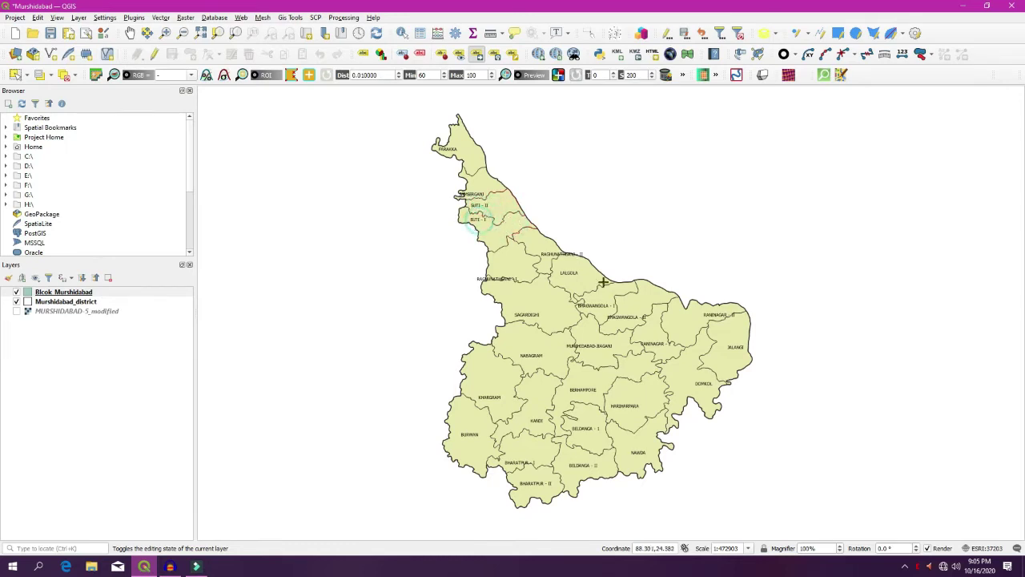
Step: Move the RAGHUNATHGANJ - I label east into its block and the SAGARDIGHI label southeast
{"action": "left_click", "coordinate": [489, 279]}
{"action": "left_click", "coordinate": [538, 273]}
{"action": "left_click", "coordinate": [553, 327]}
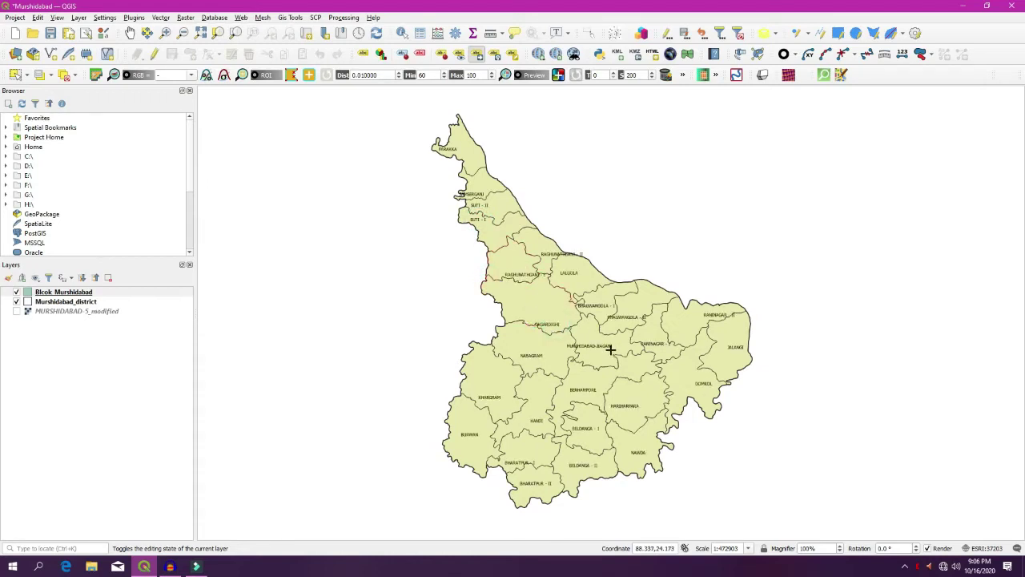
Step: Shift the MURSHIDABAD-JIAGANJ label southeast and the BHAGWANGOLA - II label slightly south on the map
{"action": "left_click", "coordinate": [598, 347]}
{"action": "left_click", "coordinate": [604, 360]}
{"action": "left_click", "coordinate": [623, 321]}
{"action": "left_click", "coordinate": [639, 328]}
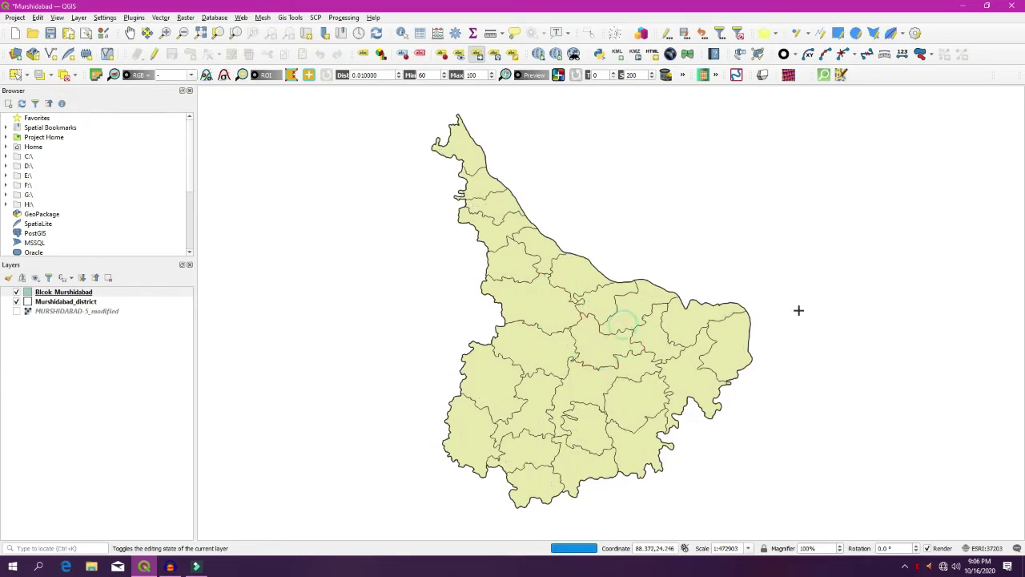
Step: Move the BELDANGA - I and RANINAGAR - I labels southeast and the HARIHARPARA label south
{"action": "left_click", "coordinate": [584, 429]}
{"action": "left_click", "coordinate": [595, 441]}
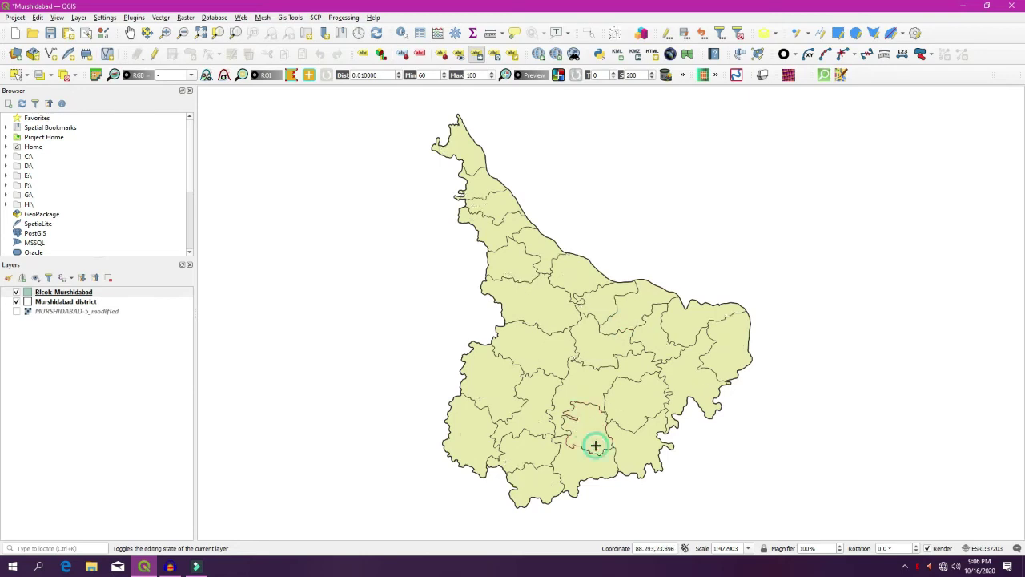
{"action": "left_click", "coordinate": [626, 416]}
{"action": "left_click", "coordinate": [627, 416]}
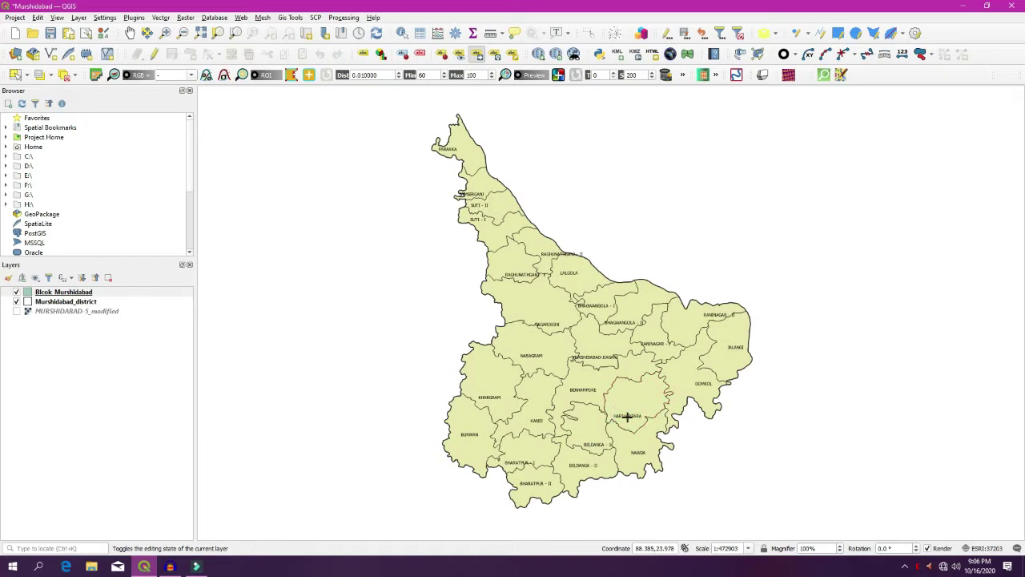
{"action": "left_click", "coordinate": [656, 343]}
{"action": "left_click", "coordinate": [664, 350]}
Step: Set the diagram type of the Blcok_Murshidabad layer to Pie Chart in its layer properties
{"action": "left_click", "coordinate": [80, 293]}
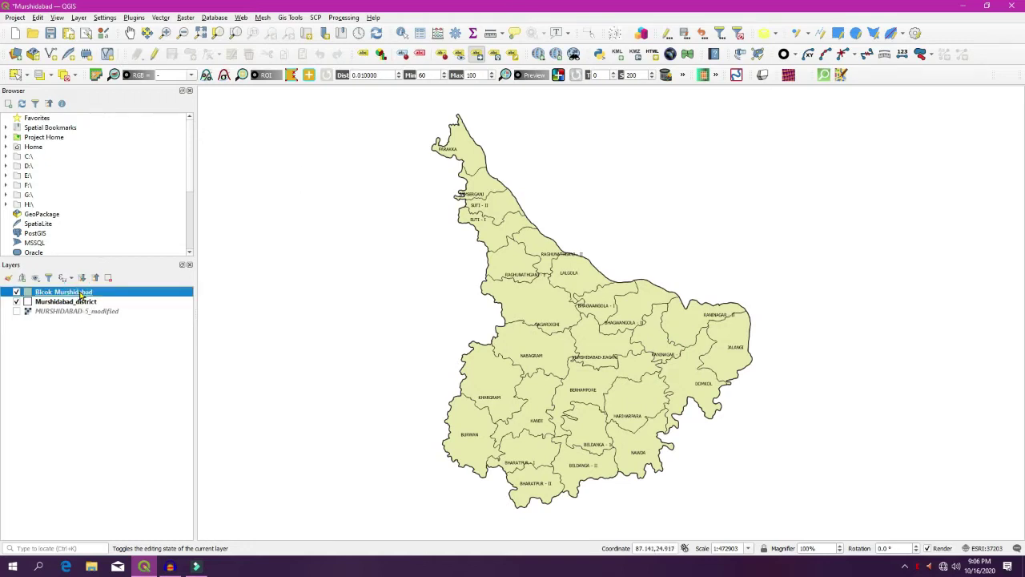
{"action": "right_click", "coordinate": [80, 293]}
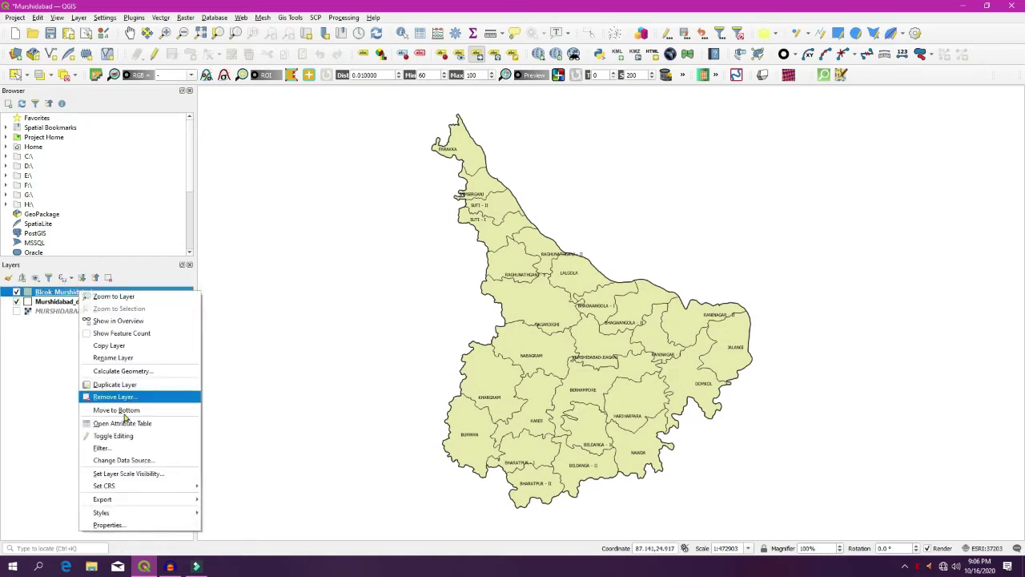
{"action": "left_click", "coordinate": [108, 525]}
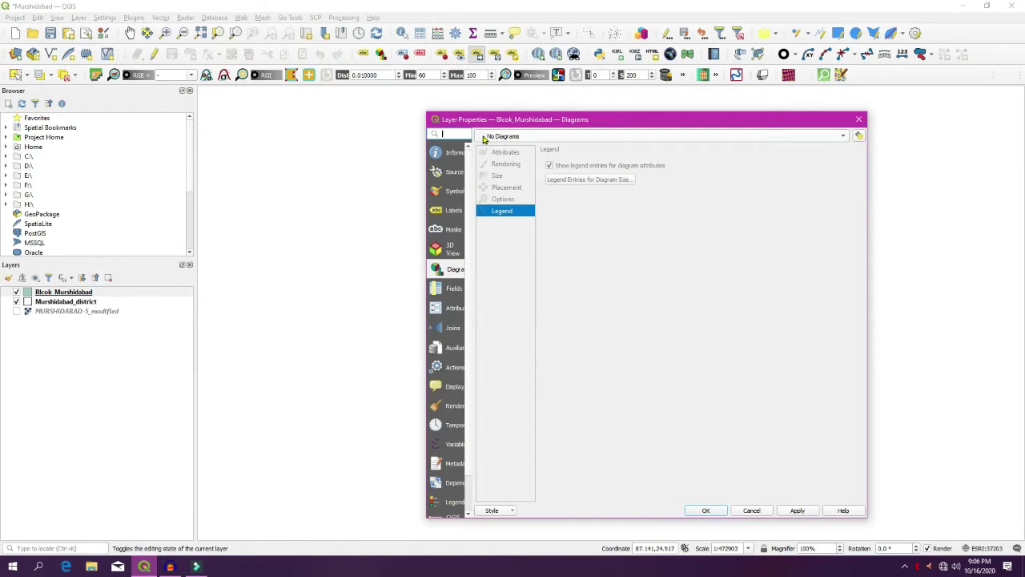
{"action": "left_click", "coordinate": [484, 138]}
{"action": "left_click", "coordinate": [508, 147]}
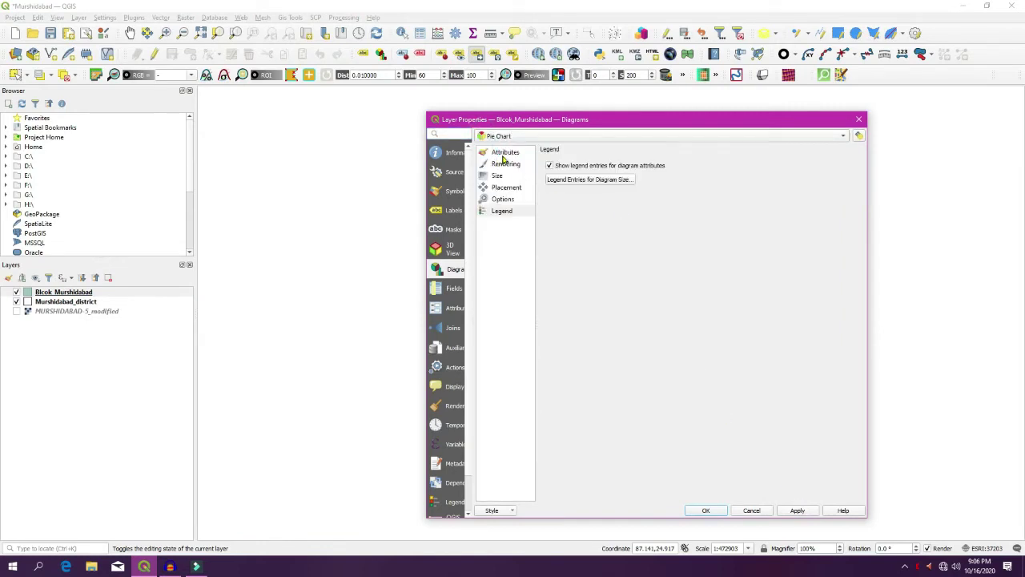
Step: Remove the assigned pie chart attributes Mainworker, Marginal_w and Non_worker
{"action": "left_click", "coordinate": [505, 153]}
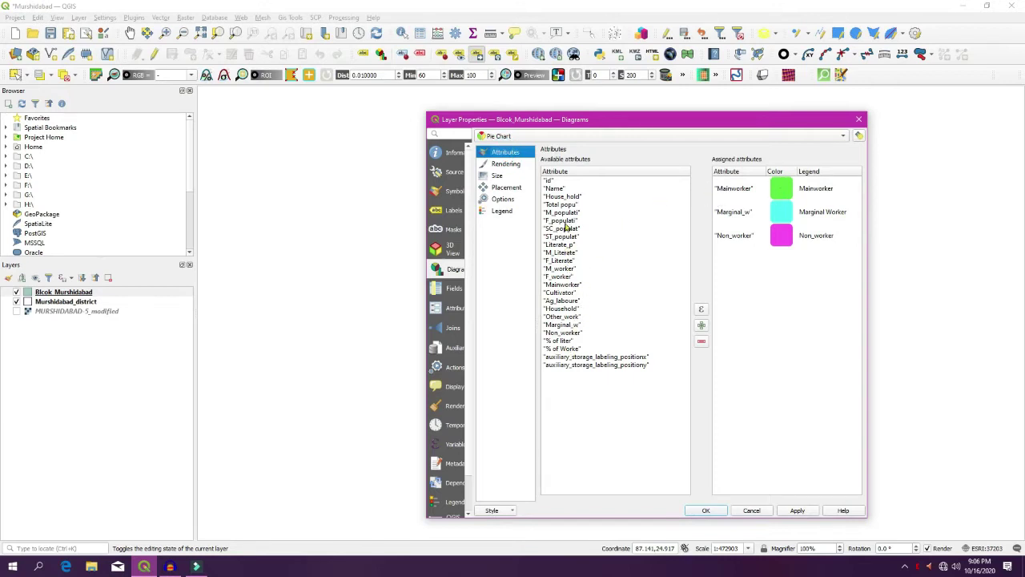
{"action": "left_click", "coordinate": [784, 196]}
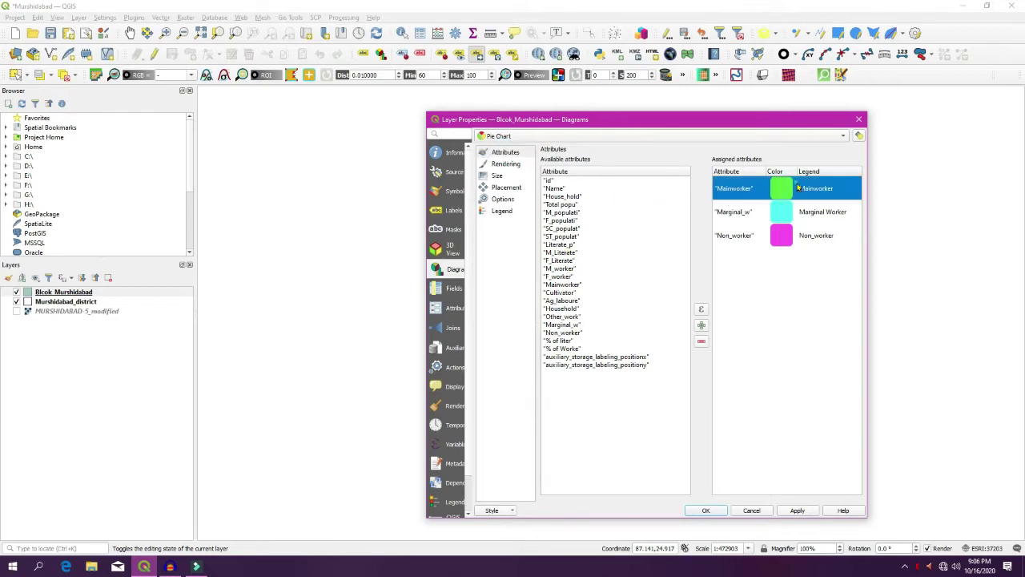
{"action": "left_click", "coordinate": [702, 341]}
{"action": "left_click", "coordinate": [771, 193]}
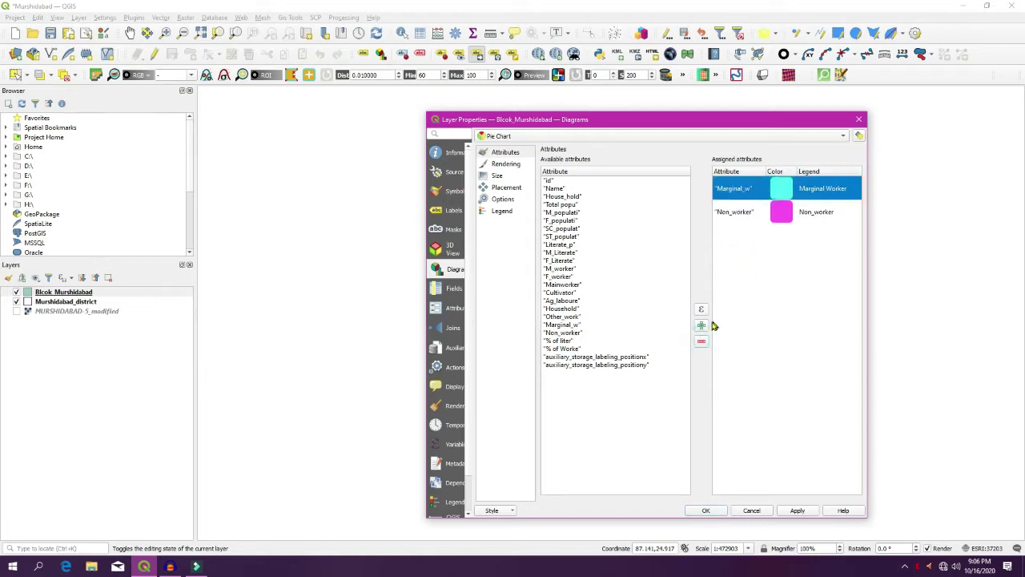
{"action": "left_click", "coordinate": [702, 341]}
{"action": "left_click", "coordinate": [764, 193]}
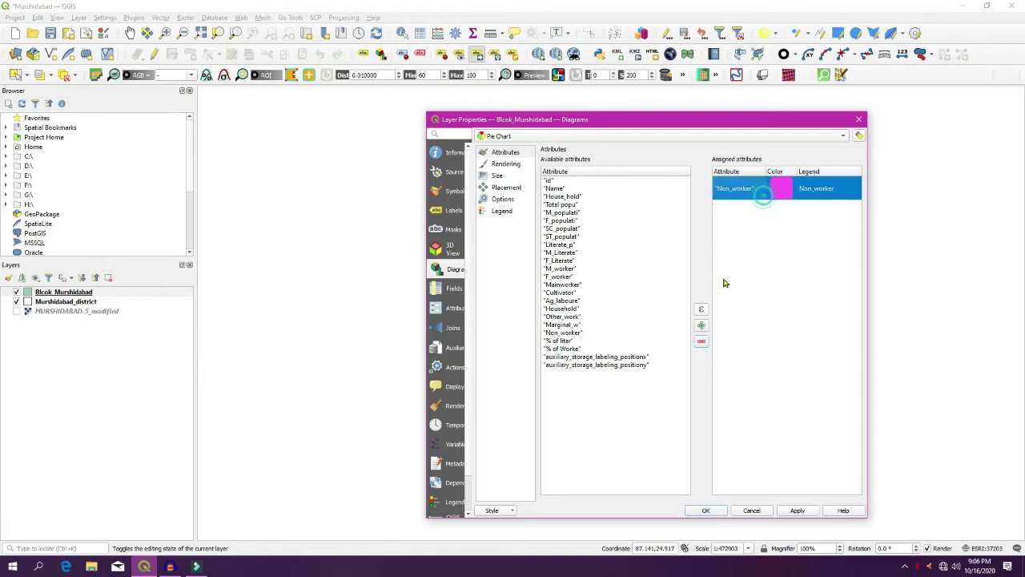
{"action": "left_click", "coordinate": [701, 341]}
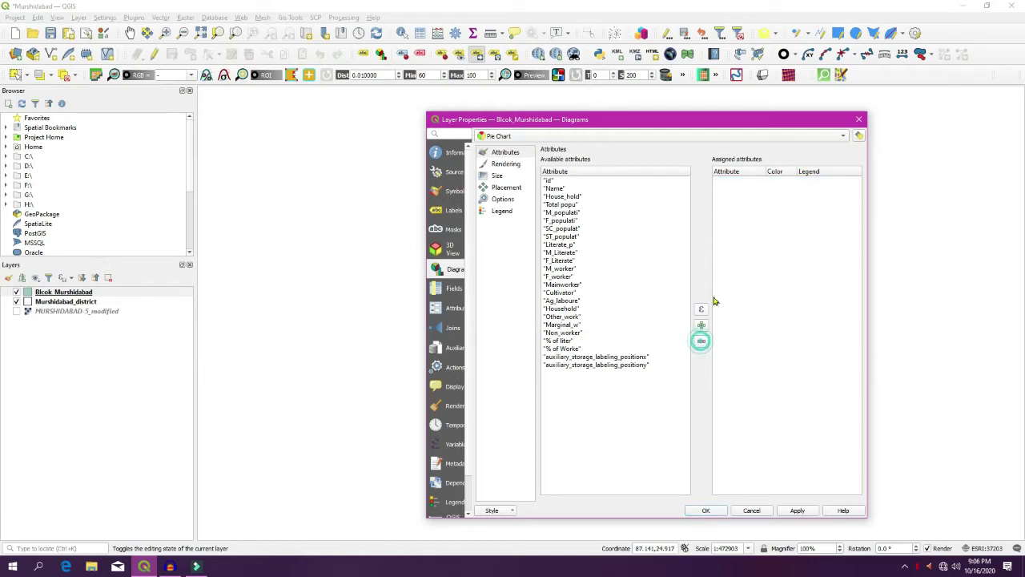
Step: Assign the attributes Cultivator, Ag_laboure, Household and Other_work to the pie chart
{"action": "left_click", "coordinate": [567, 293]}
{"action": "left_click", "coordinate": [701, 327]}
{"action": "left_click", "coordinate": [570, 301]}
{"action": "left_click", "coordinate": [701, 327]}
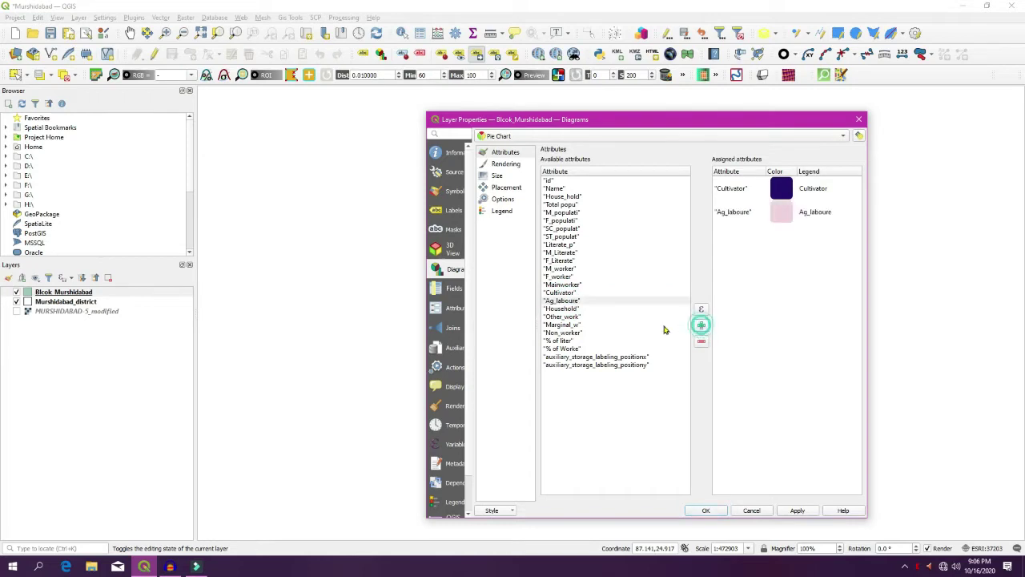
{"action": "left_click", "coordinate": [561, 309]}
{"action": "left_click", "coordinate": [702, 327]}
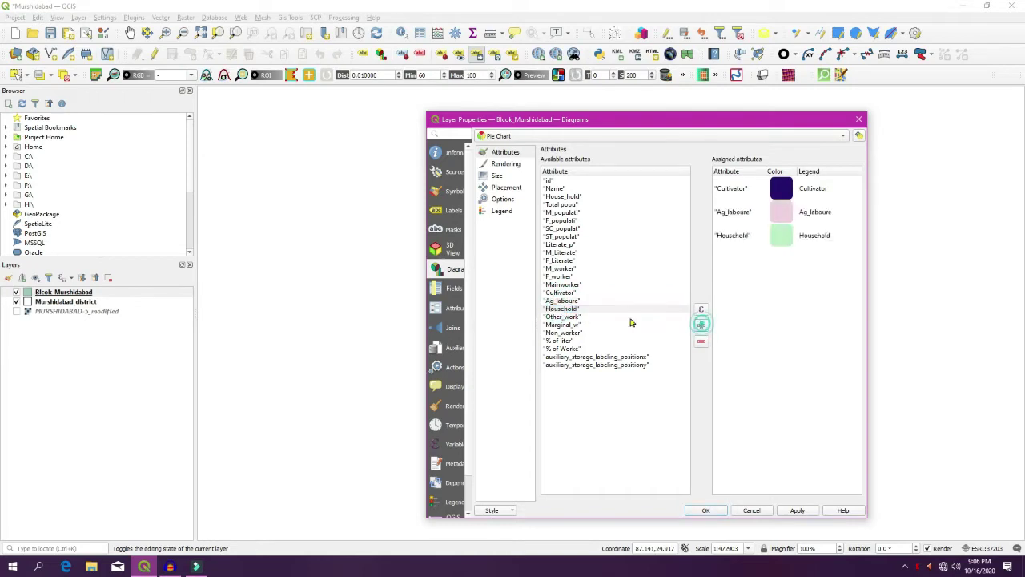
{"action": "left_click", "coordinate": [568, 317]}
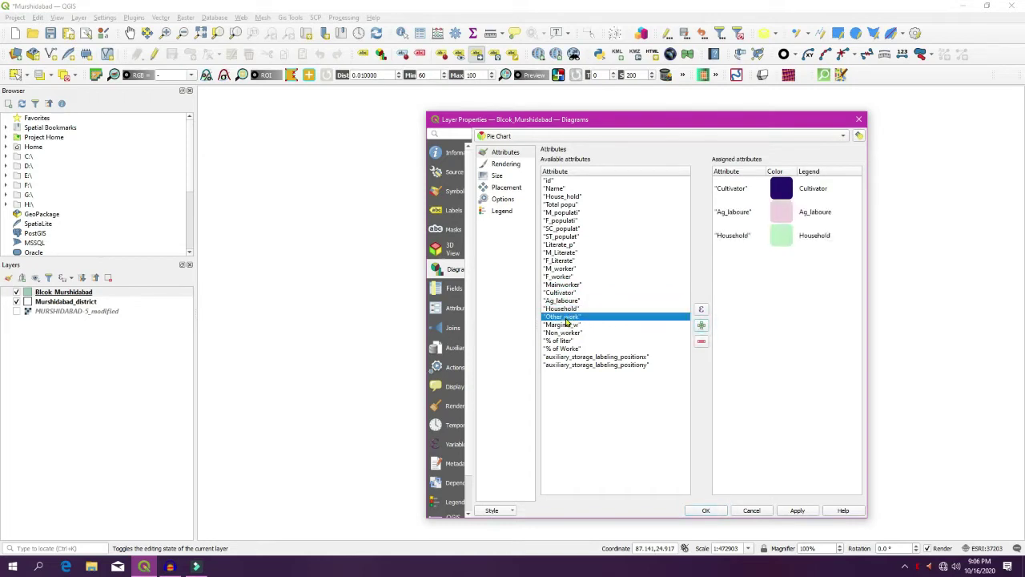
{"action": "left_click", "coordinate": [702, 327]}
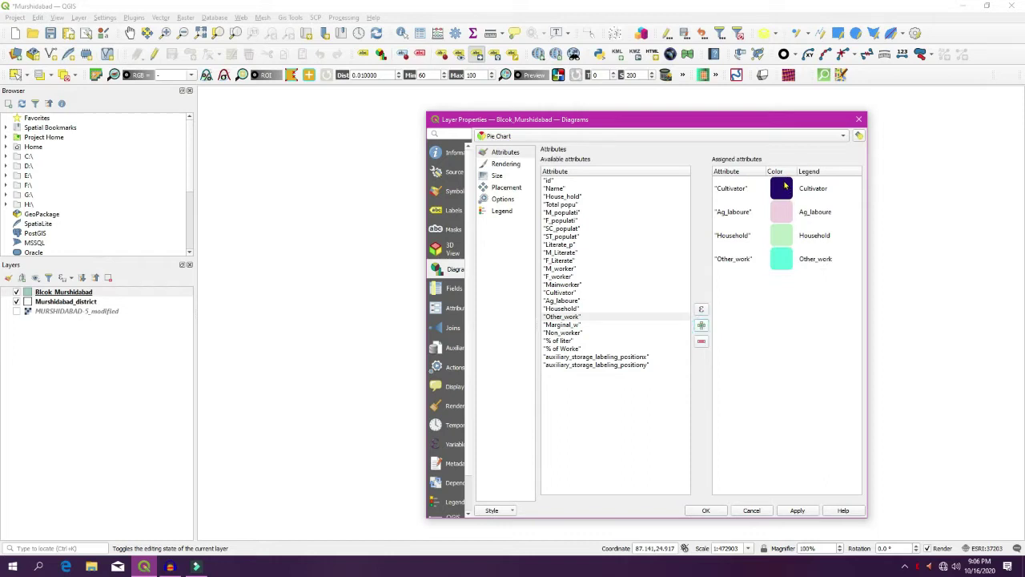
Step: Change the Cultivator attribute's color to a bright green, #23faa1
{"action": "double_click", "coordinate": [782, 187]}
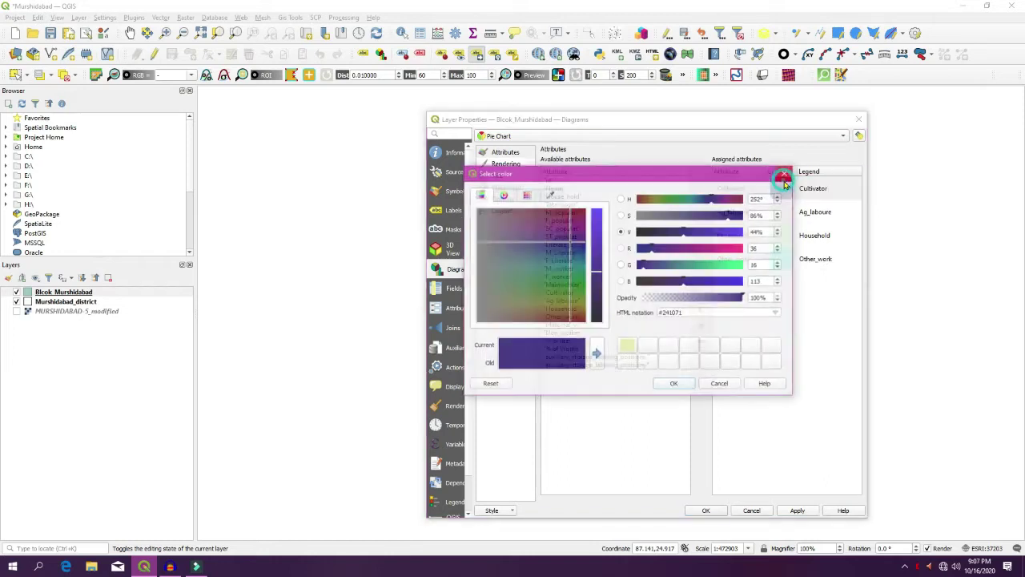
{"action": "left_click", "coordinate": [596, 211]}
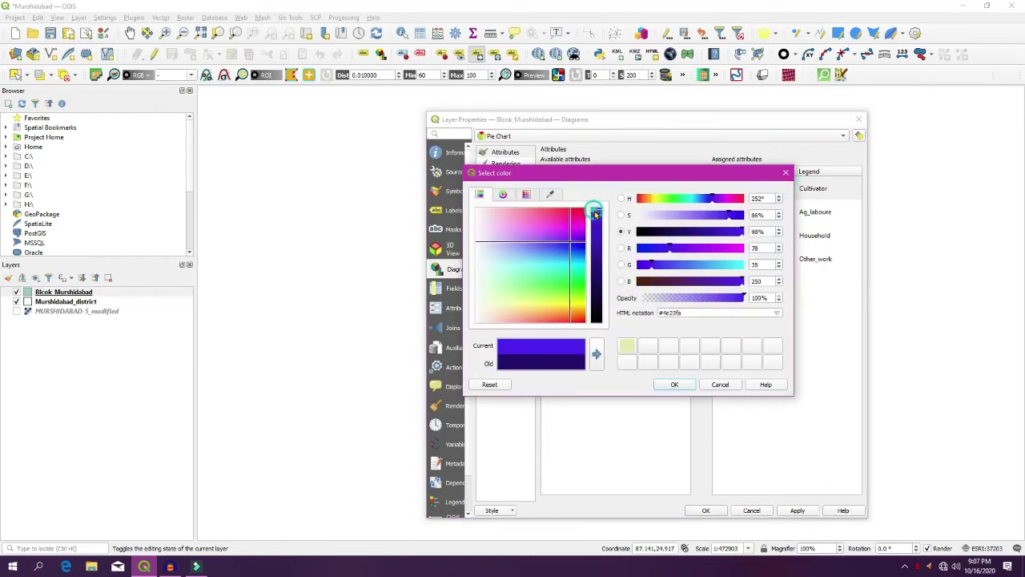
{"action": "left_click", "coordinate": [675, 383]}
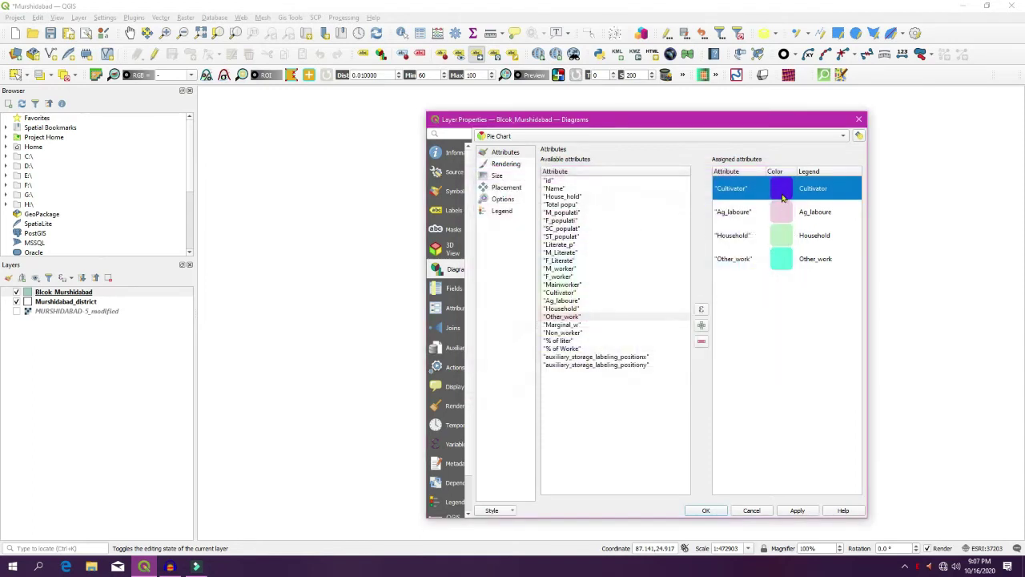
{"action": "double_click", "coordinate": [782, 192]}
{"action": "left_click", "coordinate": [685, 199]}
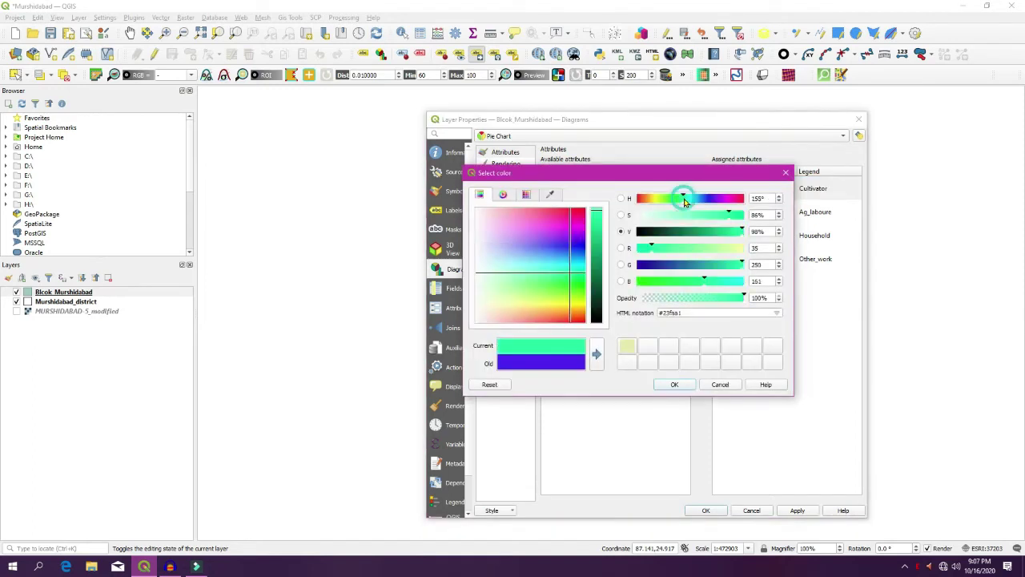
{"action": "left_click", "coordinate": [674, 384]}
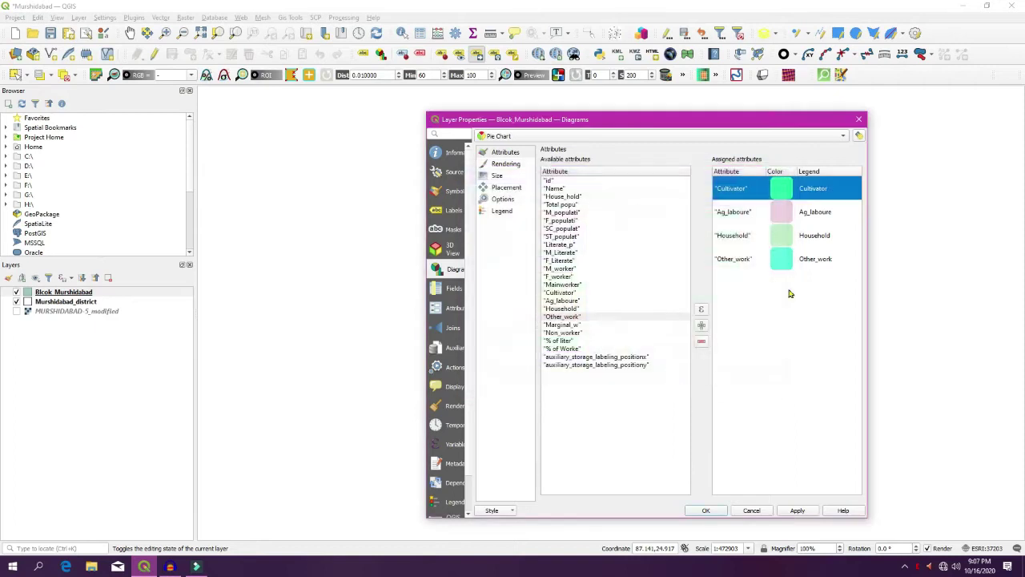
Step: Set the Ag_laboure attribute's color to a stronger pink, #eebcd7, with 21% saturation
{"action": "double_click", "coordinate": [781, 212]}
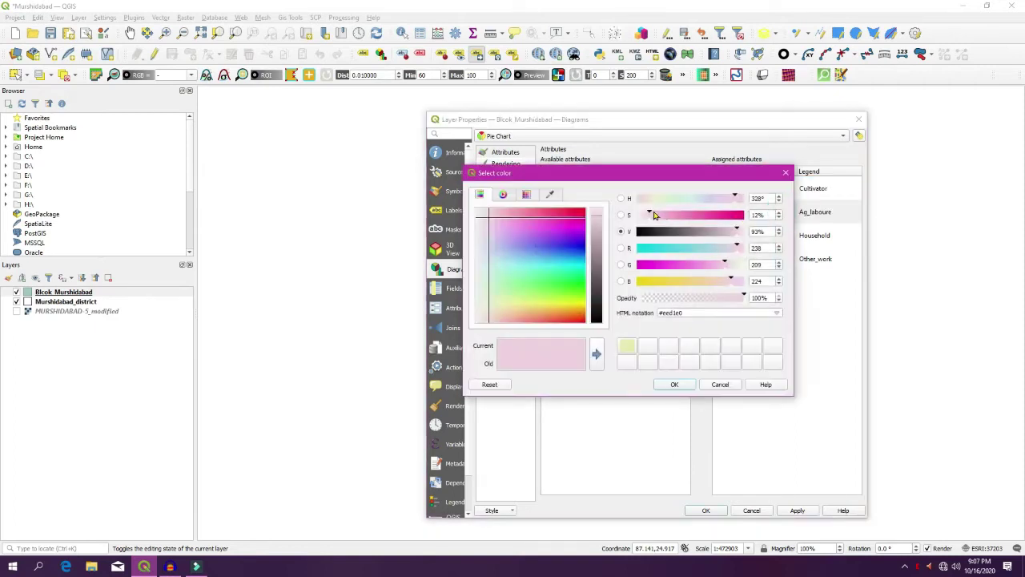
{"action": "left_click_drag", "start_coordinate": [650, 214], "coordinate": [660, 214]}
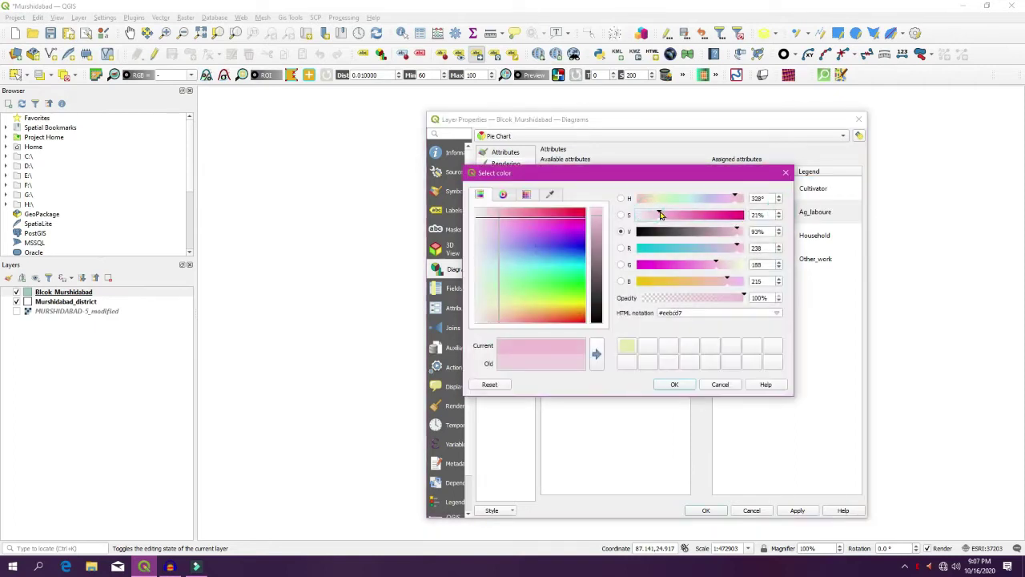
{"action": "left_click", "coordinate": [674, 383]}
Step: Change the Household attribute's color to a more saturated light green, #8eec7b
{"action": "double_click", "coordinate": [776, 237]}
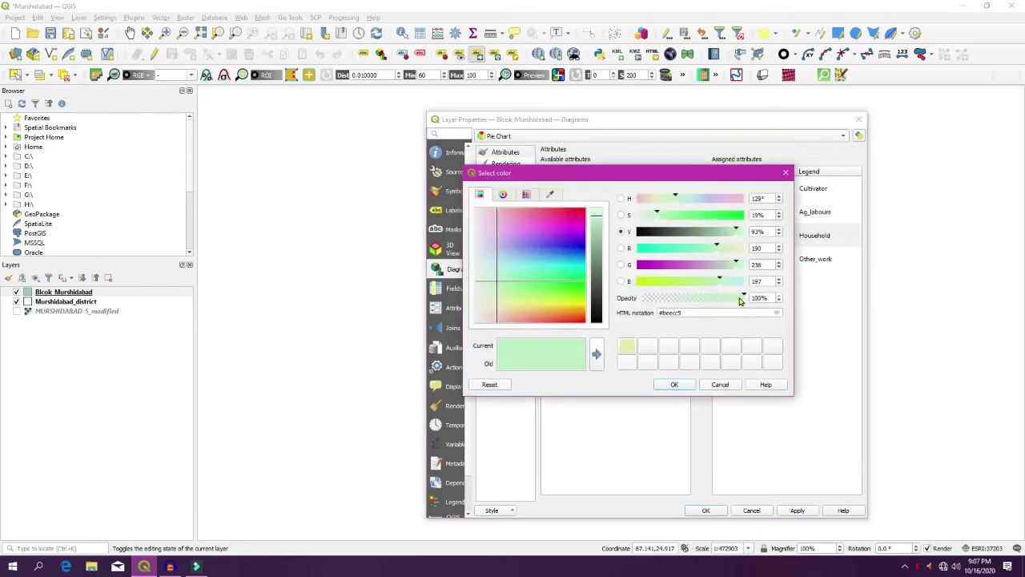
{"action": "left_click_drag", "start_coordinate": [721, 281], "coordinate": [714, 282]}
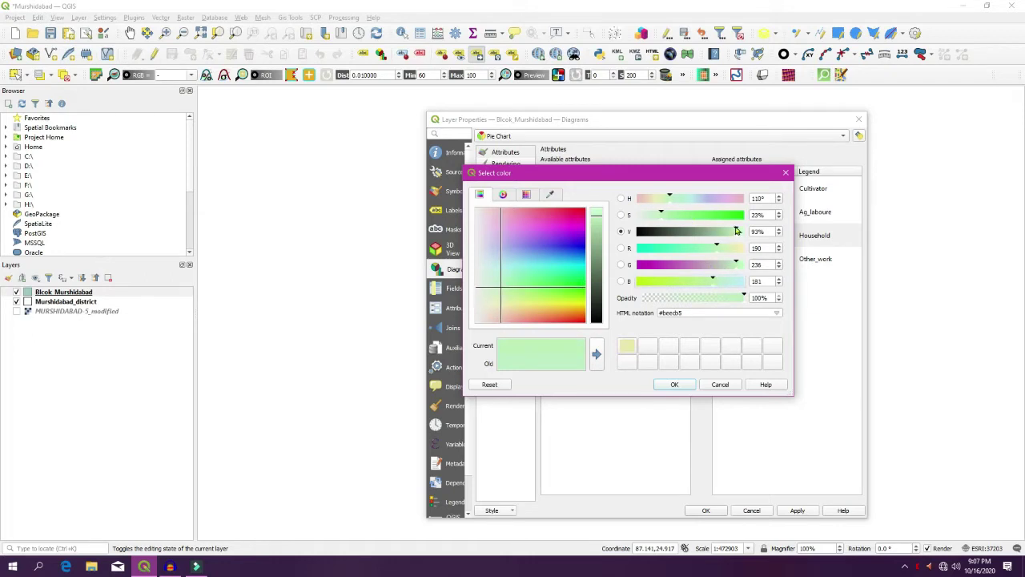
{"action": "left_click_drag", "start_coordinate": [661, 213], "coordinate": [690, 214]}
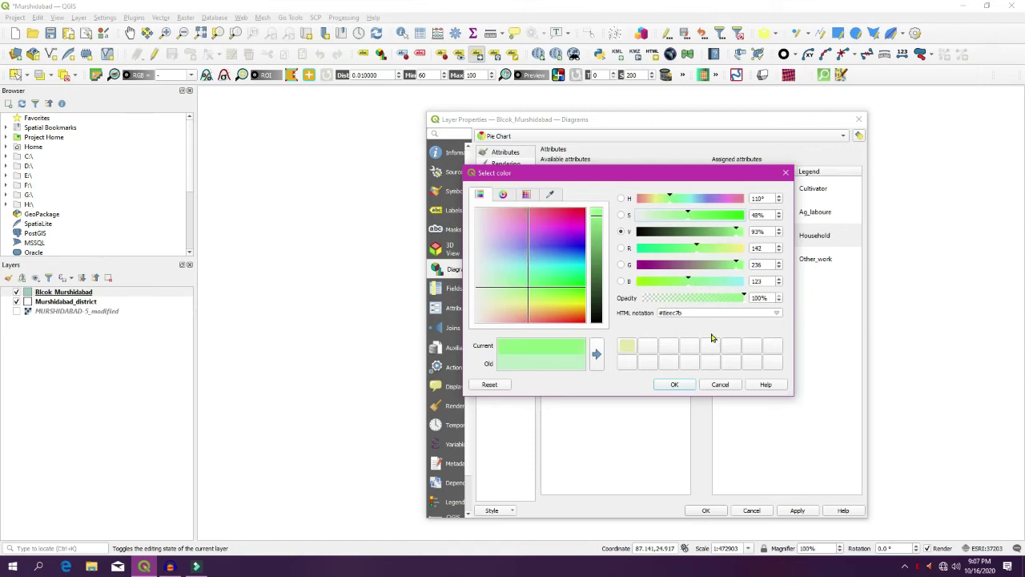
{"action": "left_click", "coordinate": [682, 384]}
Step: Change the hue of the Other_work attribute's color to purple-magenta
{"action": "double_click", "coordinate": [784, 264]}
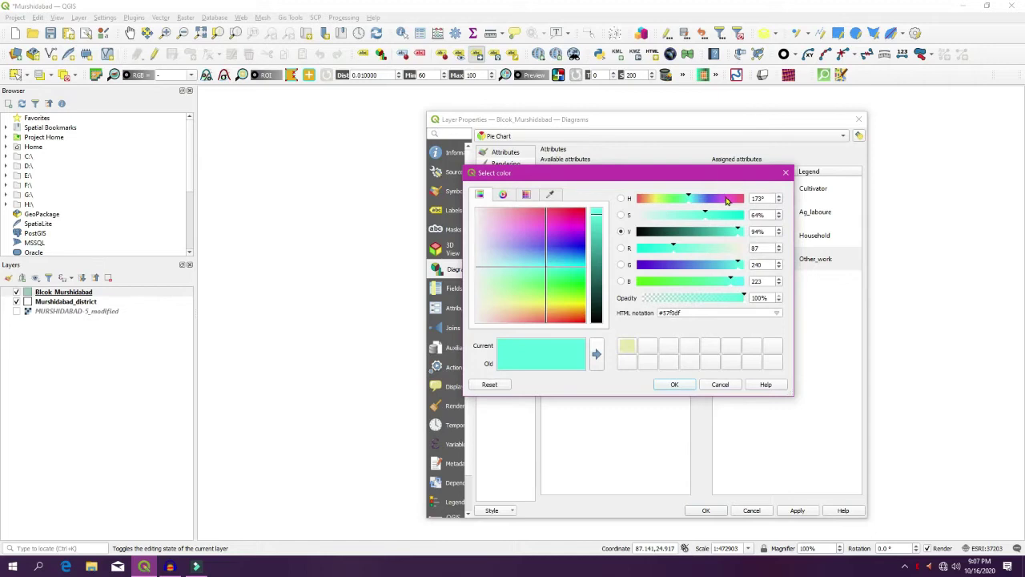
{"action": "left_click", "coordinate": [726, 200]}
{"action": "left_click", "coordinate": [674, 384]}
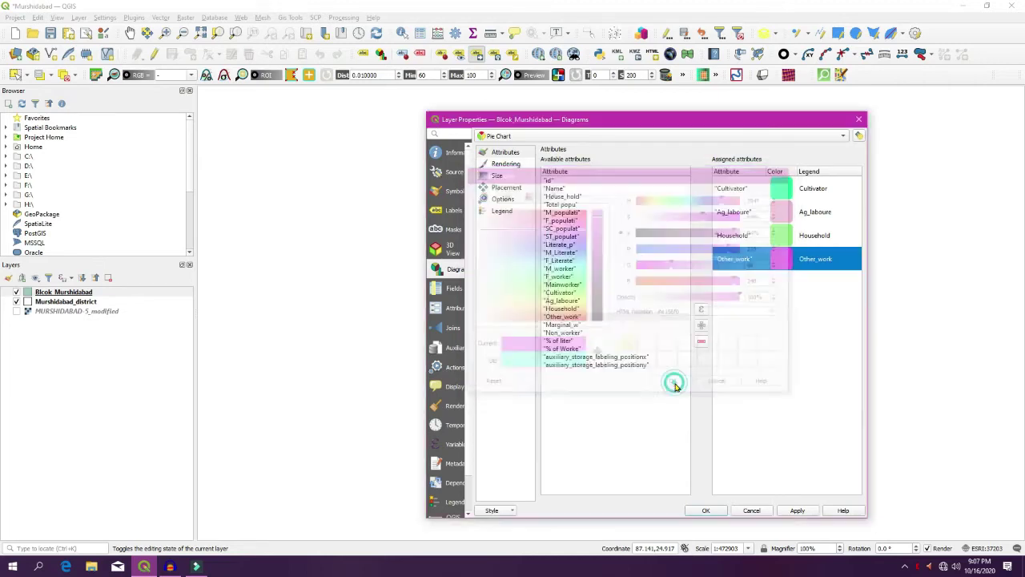
{"action": "left_click", "coordinate": [775, 361]}
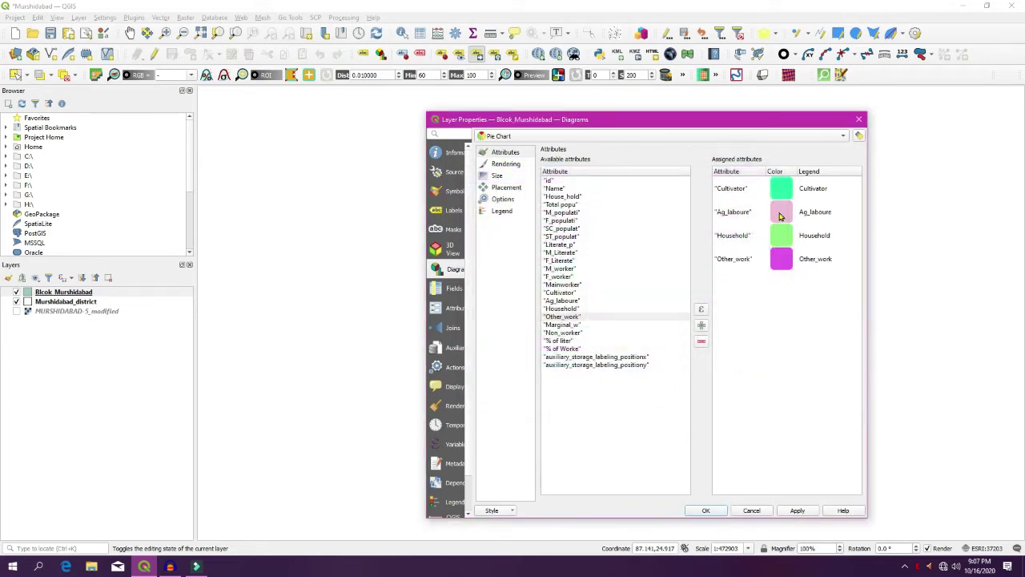
Step: Recolor the Ag_laboure attribute from pink to orange, #eebc5a, in the pie chart's assigned attributes
{"action": "double_click", "coordinate": [781, 214]}
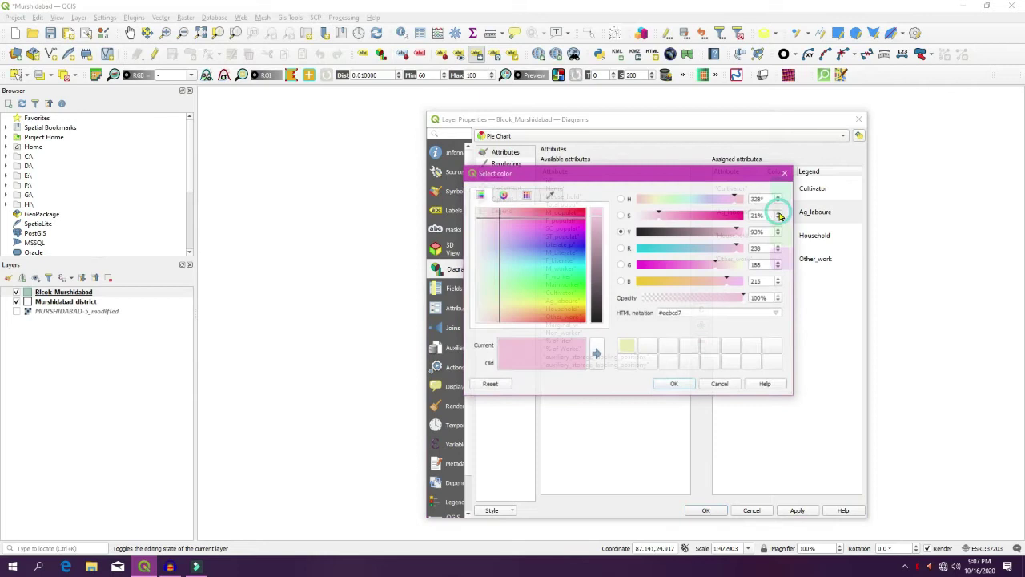
{"action": "left_click", "coordinate": [671, 283]}
{"action": "left_click", "coordinate": [675, 284]}
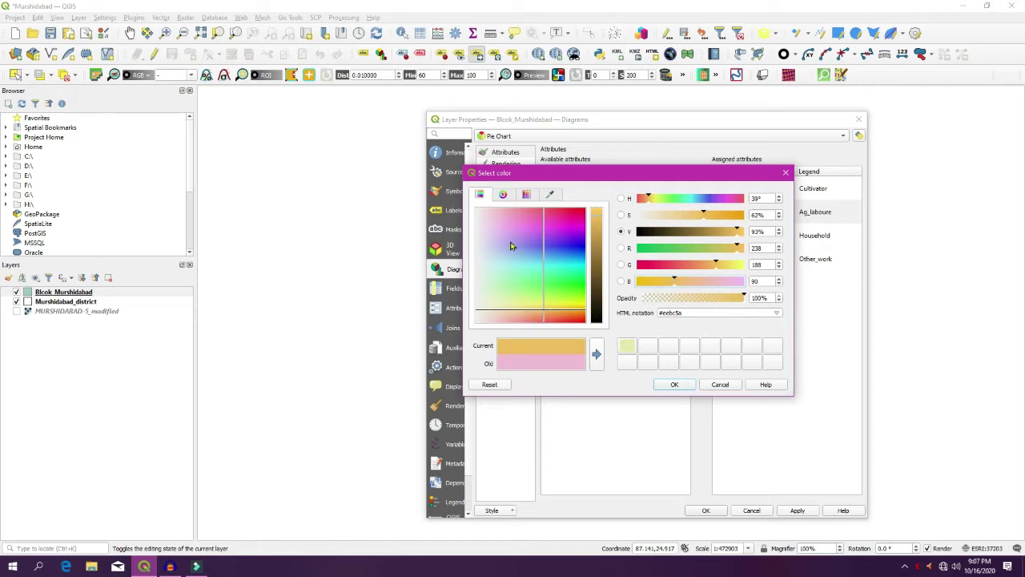
{"action": "left_click", "coordinate": [677, 385]}
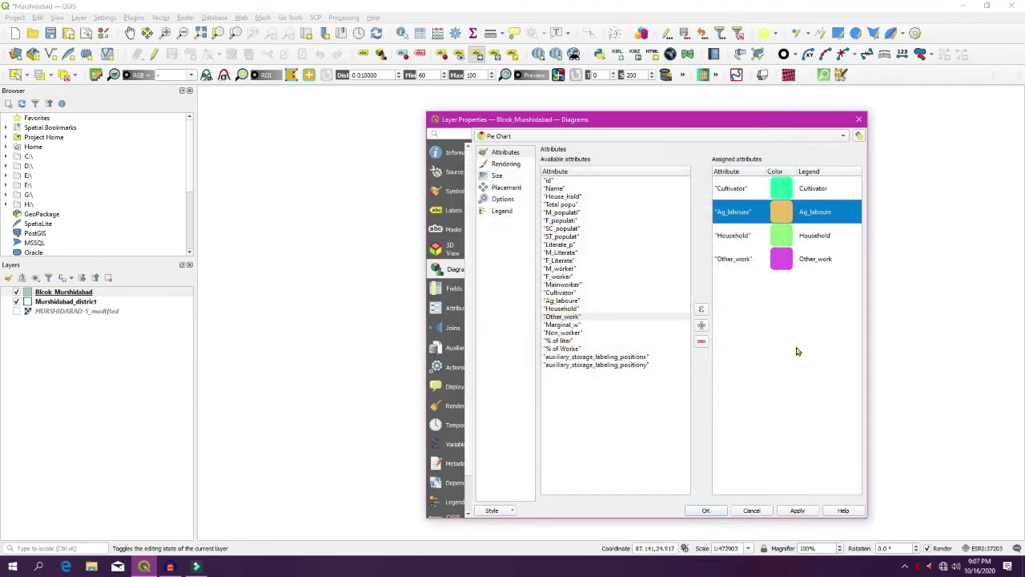
Step: Change the legend text of Ag_laboure to Agri_labour and that of Other_work to Other_worker
{"action": "left_click", "coordinate": [822, 191]}
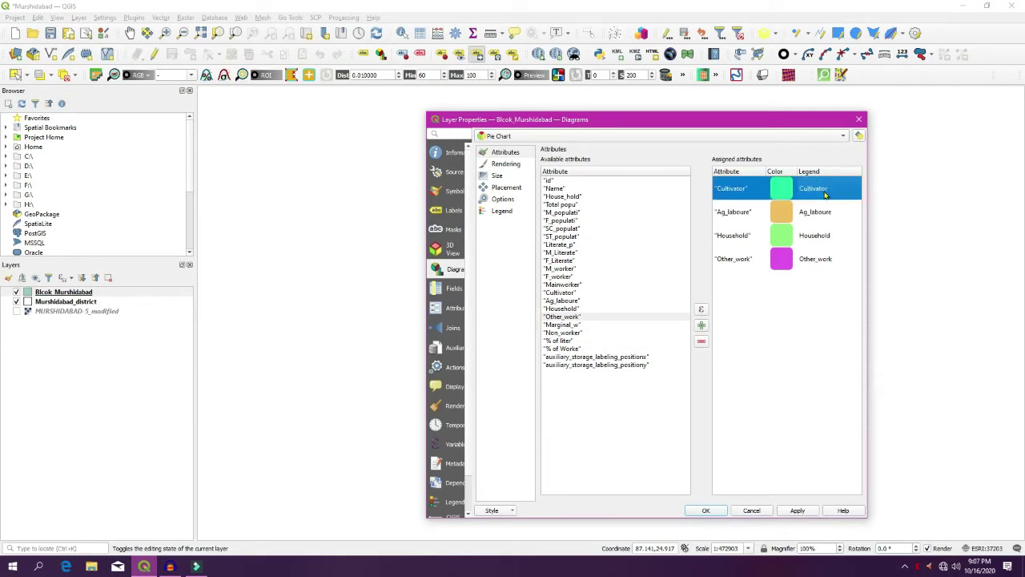
{"action": "double_click", "coordinate": [821, 213]}
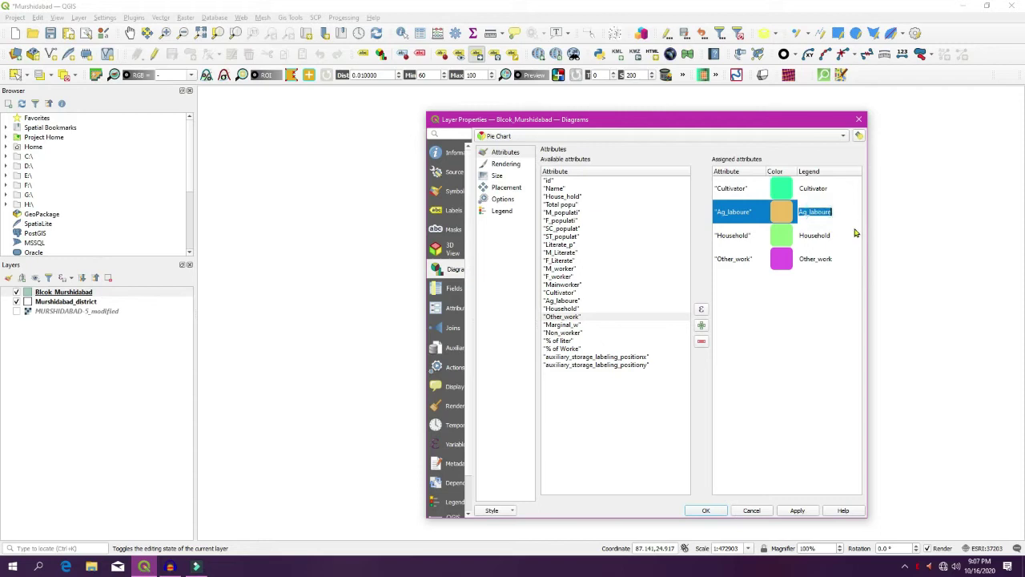
{"action": "left_click", "coordinate": [833, 211]}
{"action": "key", "text": "BackSpace"}
{"action": "left_click", "coordinate": [829, 239]}
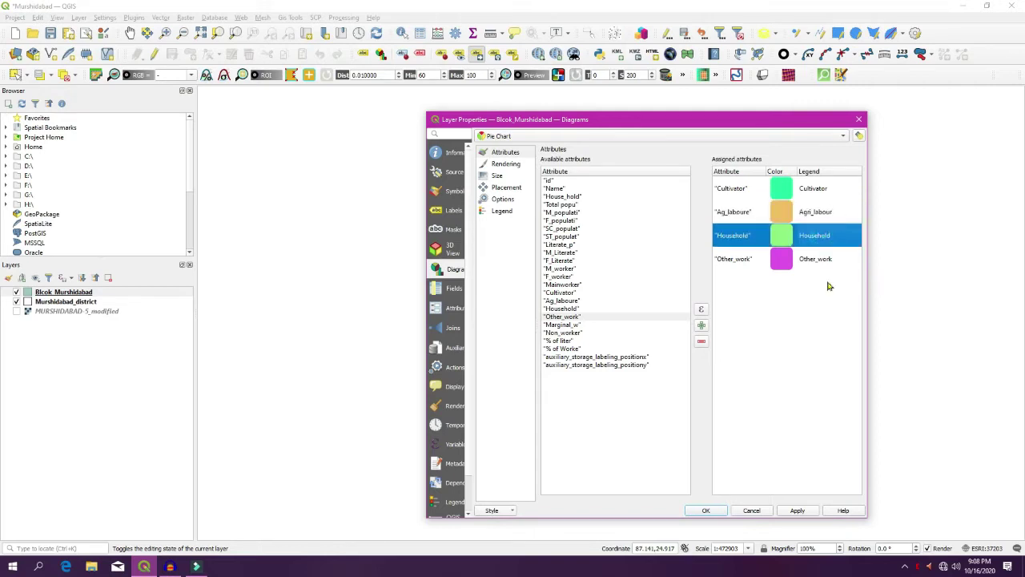
{"action": "left_click", "coordinate": [822, 264]}
{"action": "left_click", "coordinate": [838, 262]}
{"action": "left_click", "coordinate": [844, 257]}
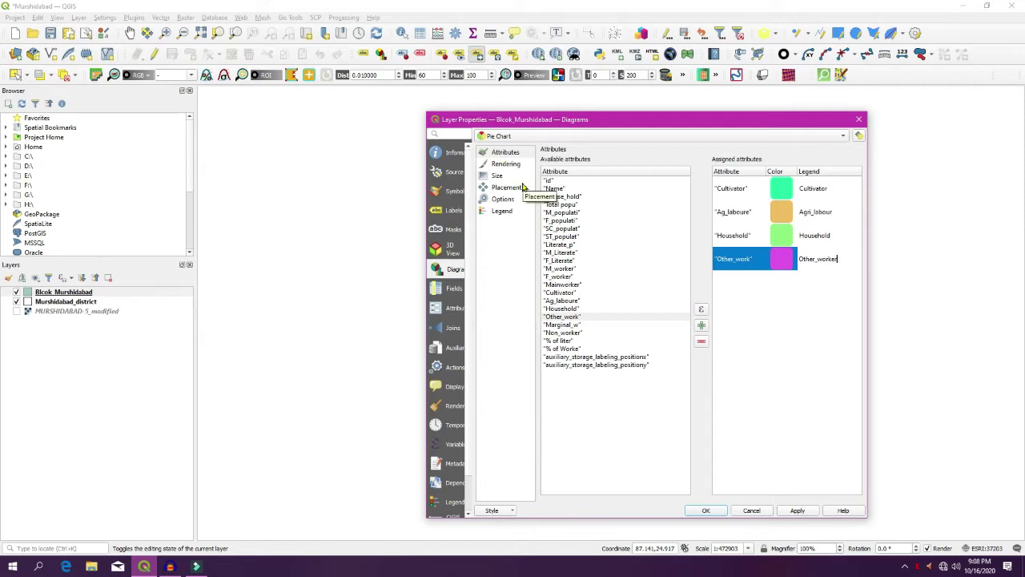
Step: Check the pie chart's rendering format settings and keep the slice direction at Clockwise
{"action": "left_click", "coordinate": [503, 165]}
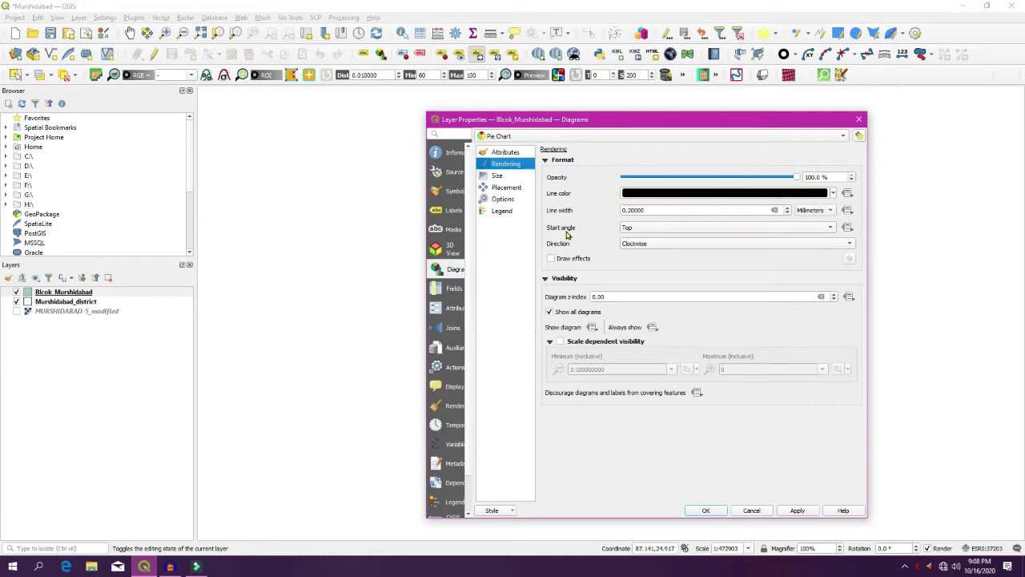
{"action": "left_click", "coordinate": [677, 246]}
{"action": "left_click", "coordinate": [675, 244]}
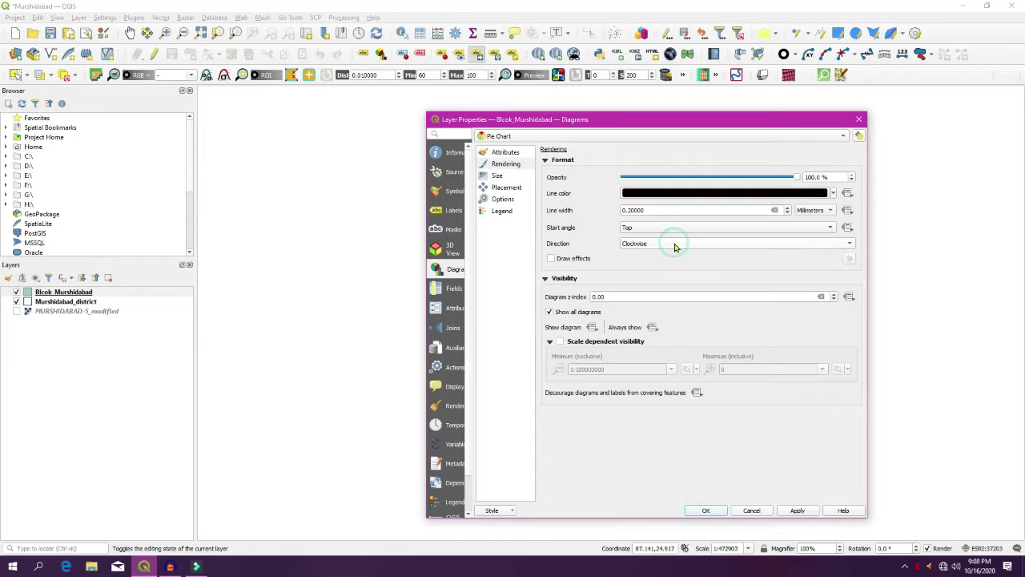
Step: Scale the diagram size by the Cultivator attribute using its found maximum value, apply it and uncover the map to view the charts
{"action": "left_click", "coordinate": [500, 175]}
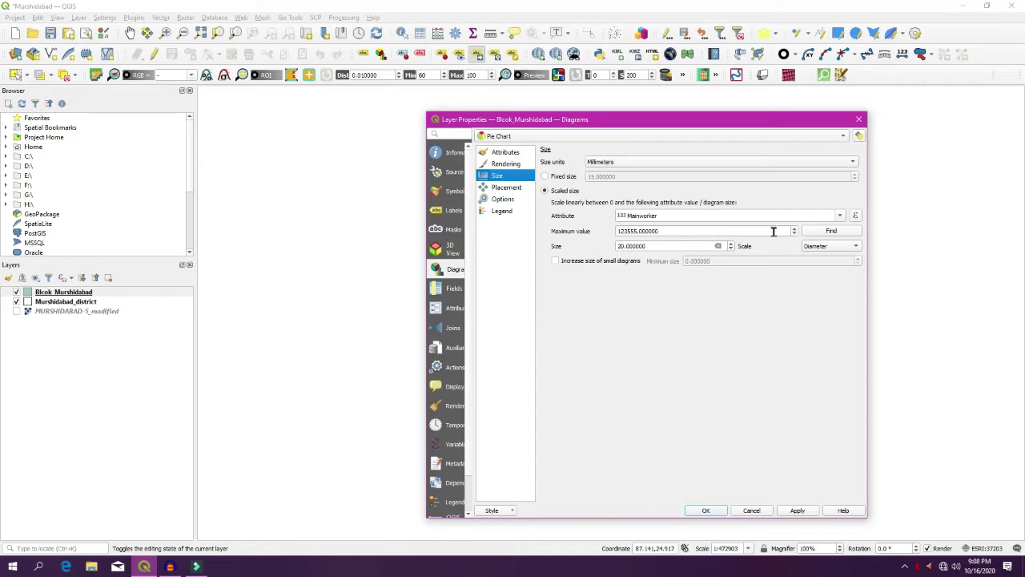
{"action": "left_click", "coordinate": [825, 231]}
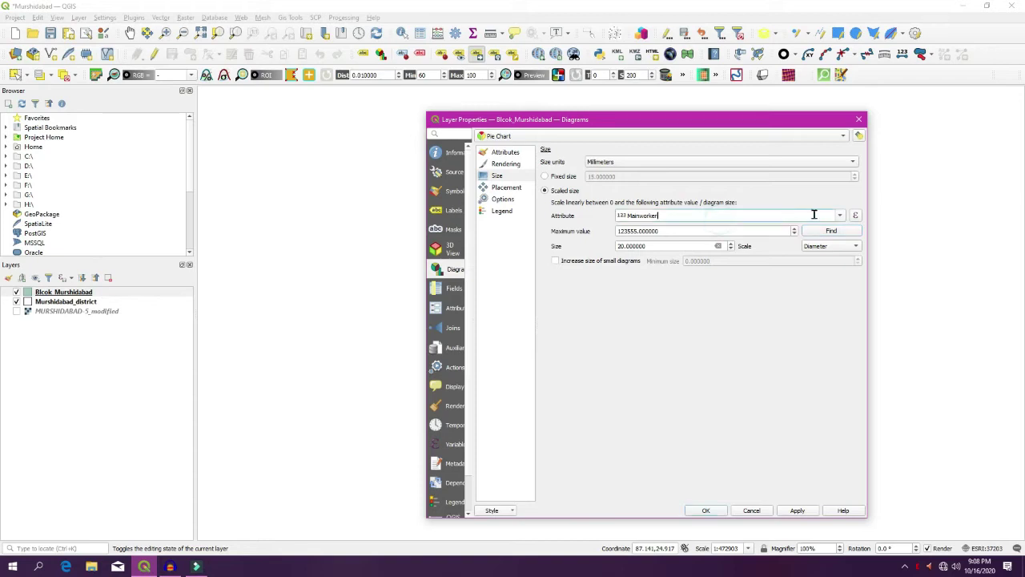
{"action": "left_click", "coordinate": [838, 214]}
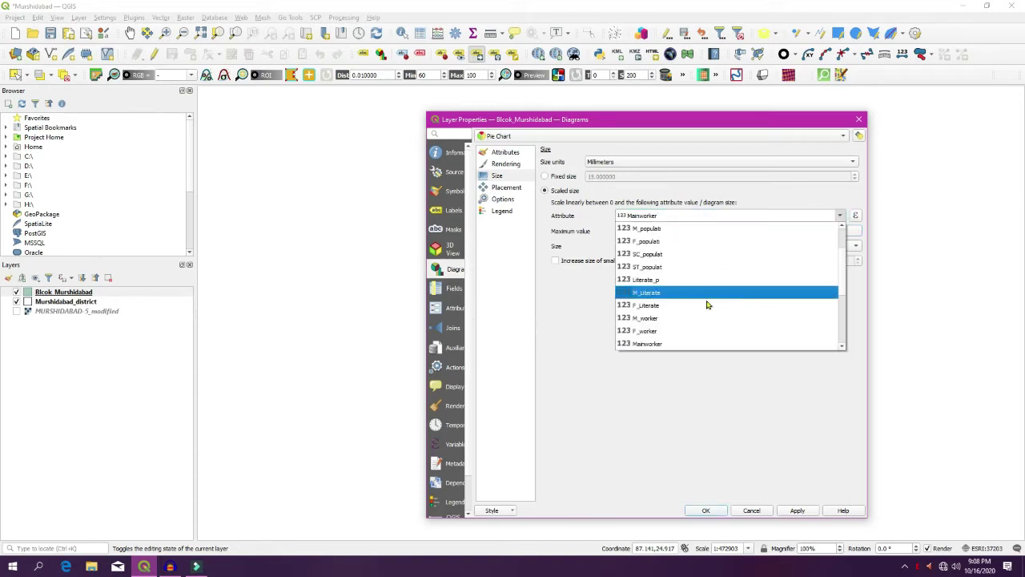
{"action": "scroll", "coordinate": [707, 304], "scroll_direction": "down", "scroll_amount": 2}
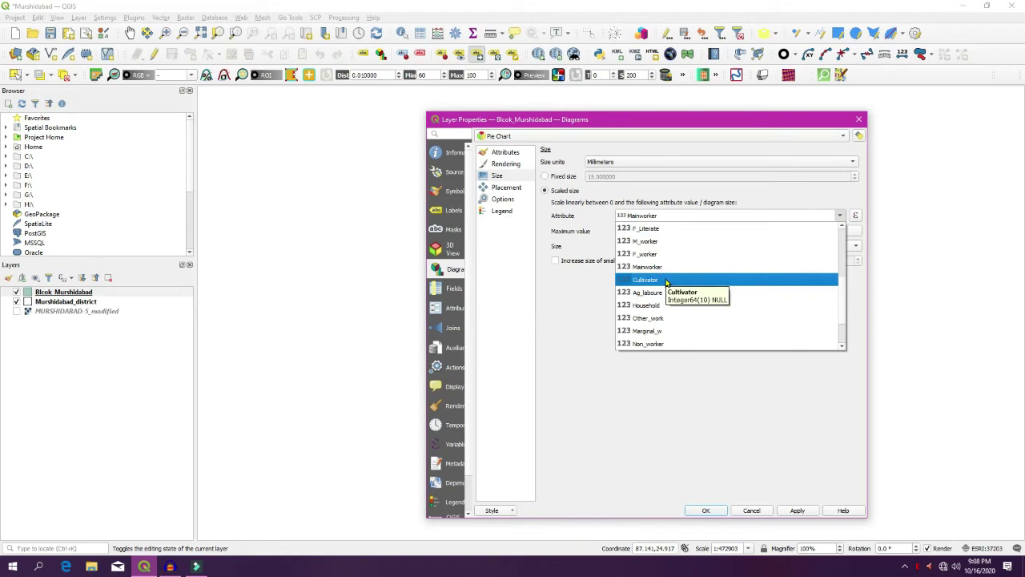
{"action": "left_click", "coordinate": [665, 280]}
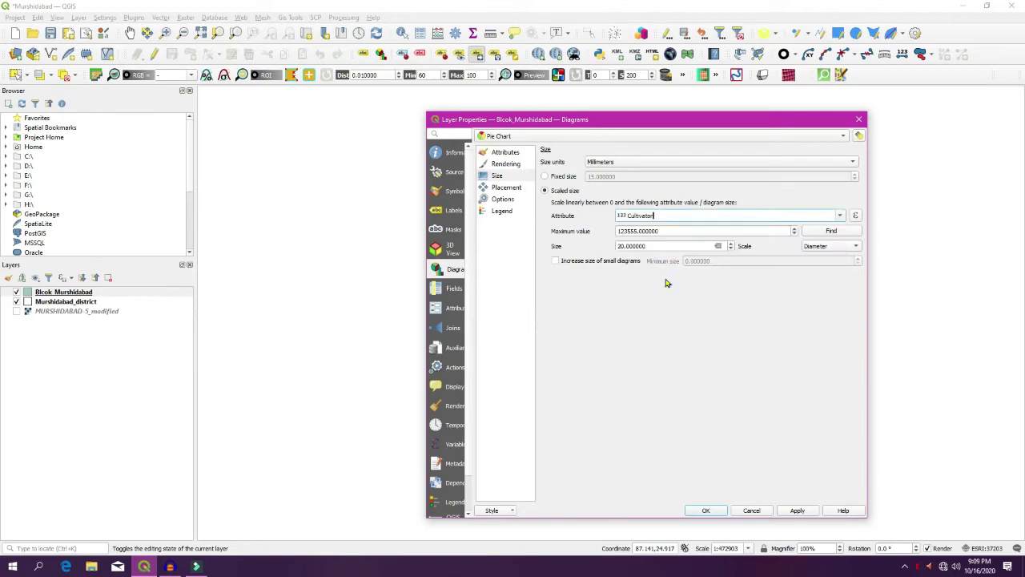
{"action": "left_click", "coordinate": [834, 234]}
{"action": "left_click", "coordinate": [797, 510]}
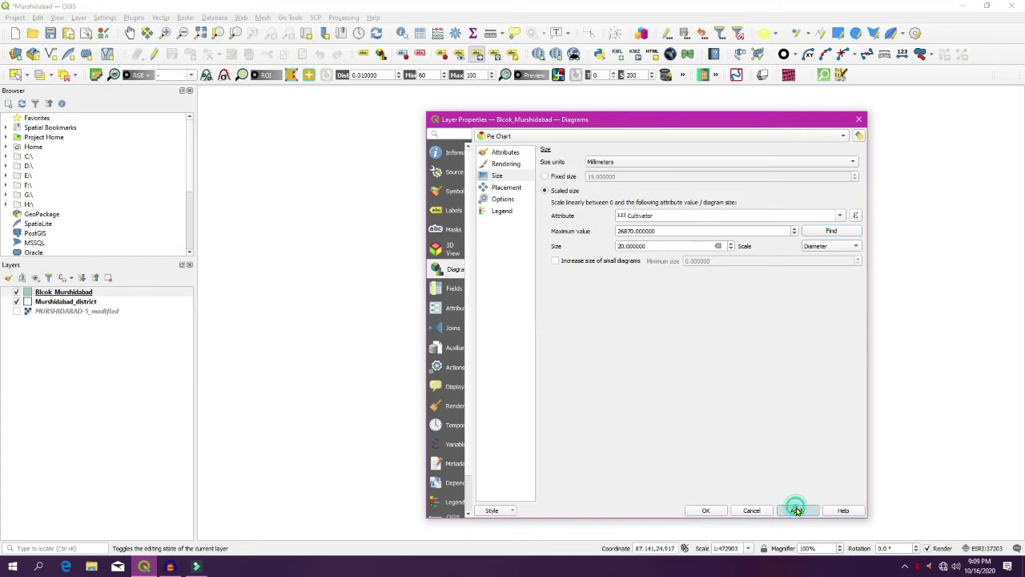
{"action": "left_click_drag", "start_coordinate": [658, 120], "coordinate": [975, 237]}
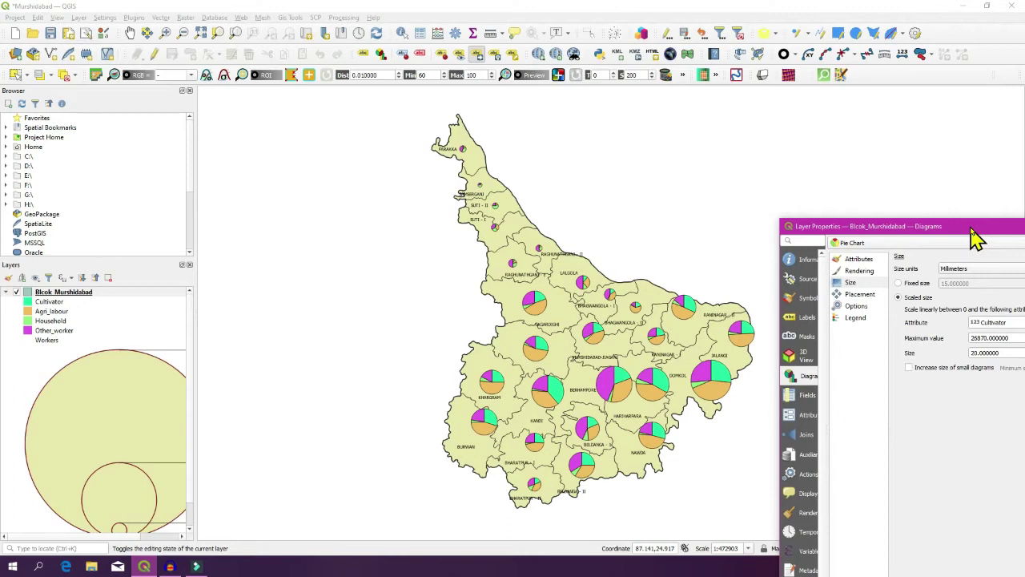
Step: Set the scaled diagram size to 30 millimeters and apply it to the block layer
{"action": "left_click_drag", "start_coordinate": [975, 237], "coordinate": [556, 127]}
{"action": "left_click", "coordinate": [556, 250]}
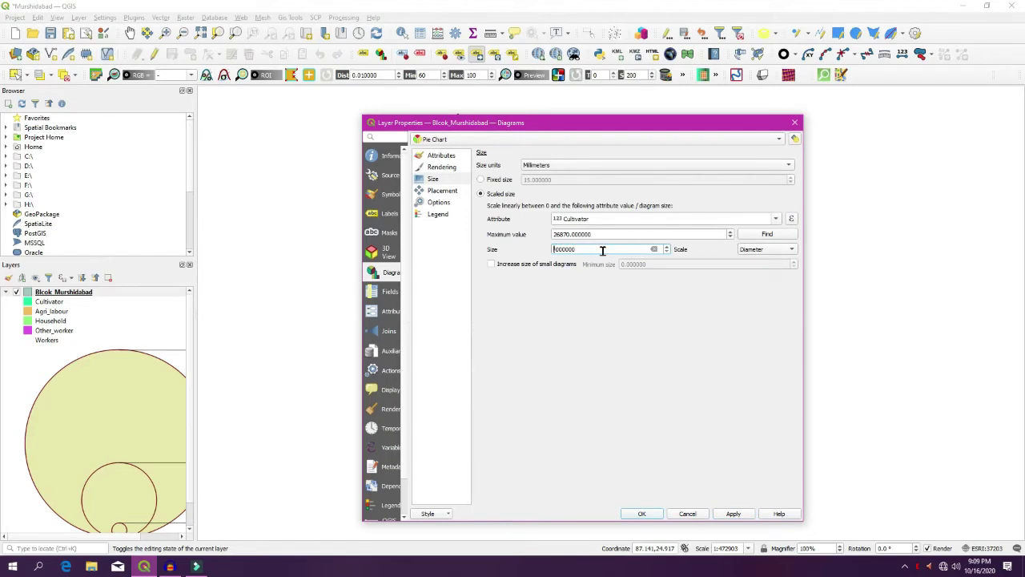
{"action": "left_click", "coordinate": [733, 513]}
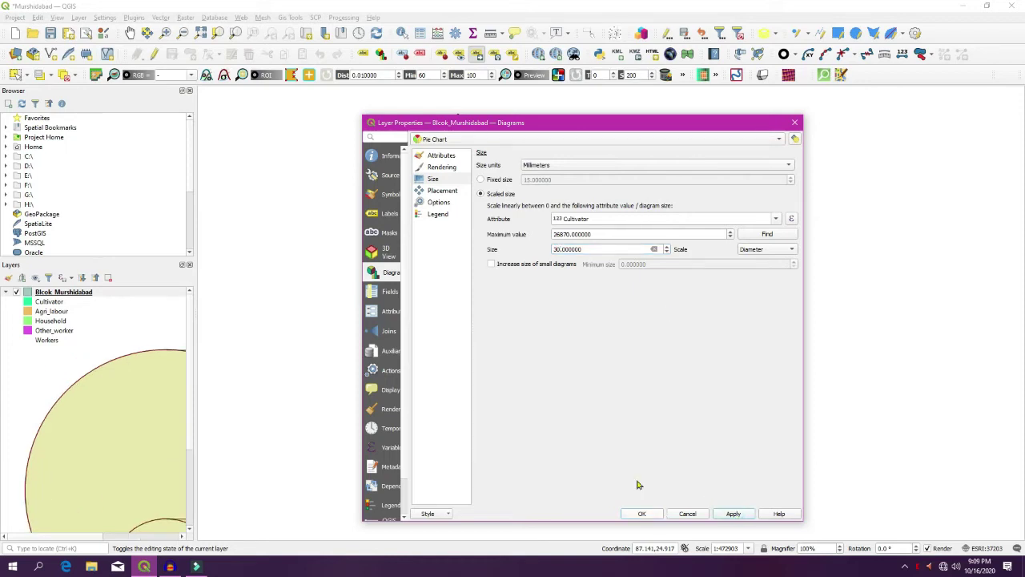
{"action": "left_click_drag", "start_coordinate": [614, 124], "coordinate": [585, 119]}
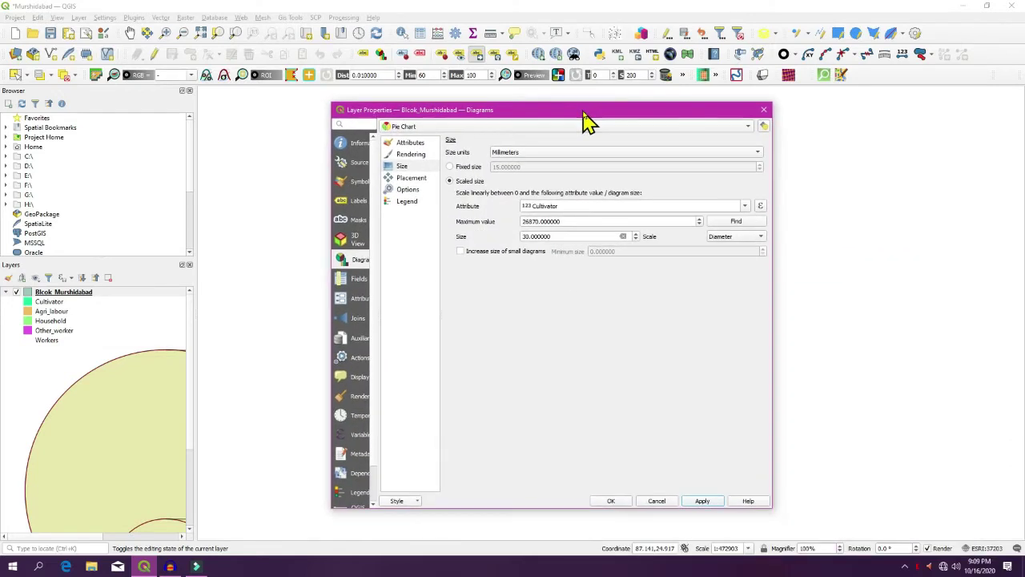
Step: Look over the diagram placement and options, and open the legend entries for diagram size to check the simple marker symbol
{"action": "left_click", "coordinate": [408, 178]}
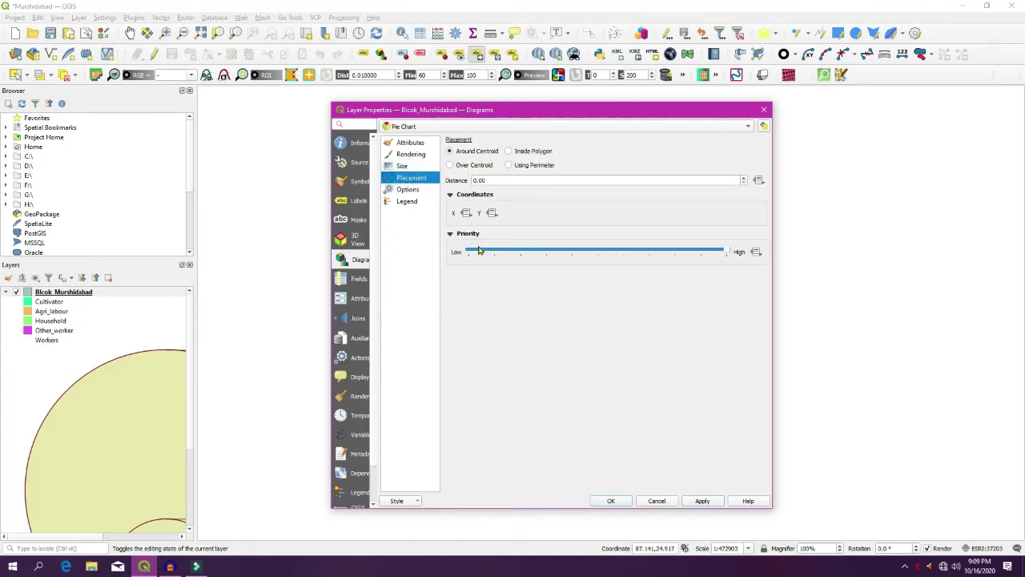
{"action": "left_click", "coordinate": [409, 190]}
{"action": "left_click", "coordinate": [407, 201]}
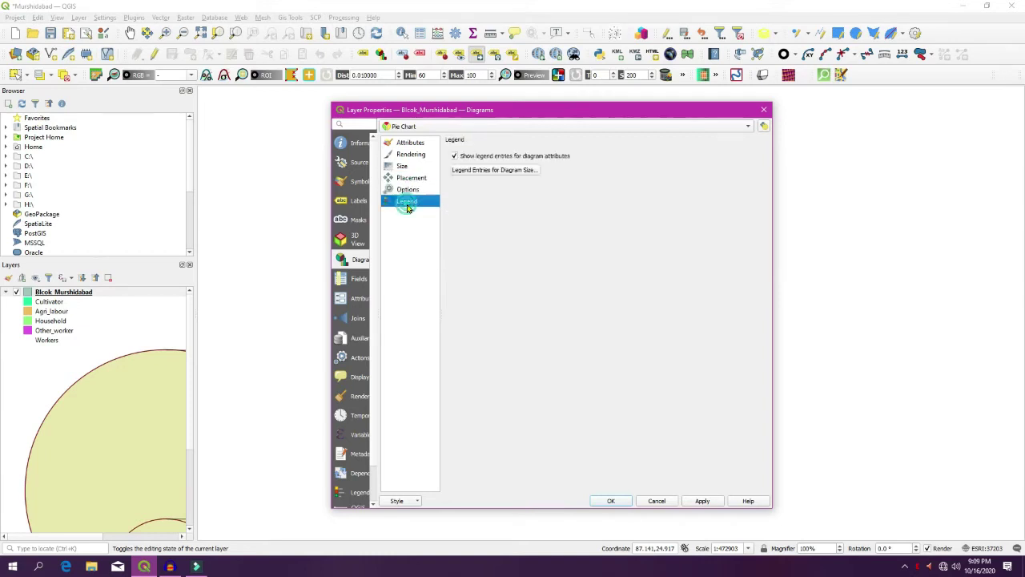
{"action": "left_click", "coordinate": [472, 170]}
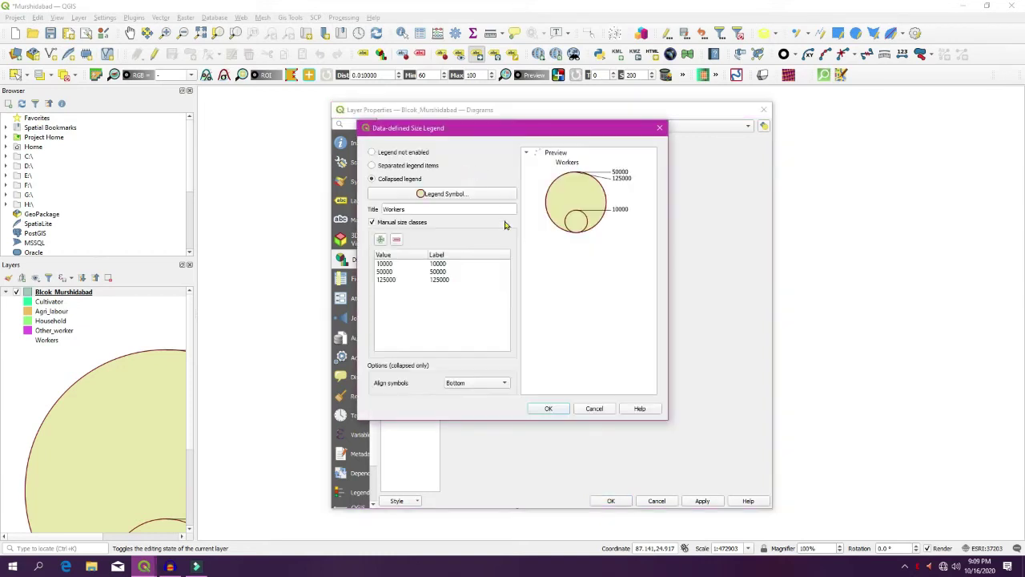
{"action": "left_click", "coordinate": [447, 197]}
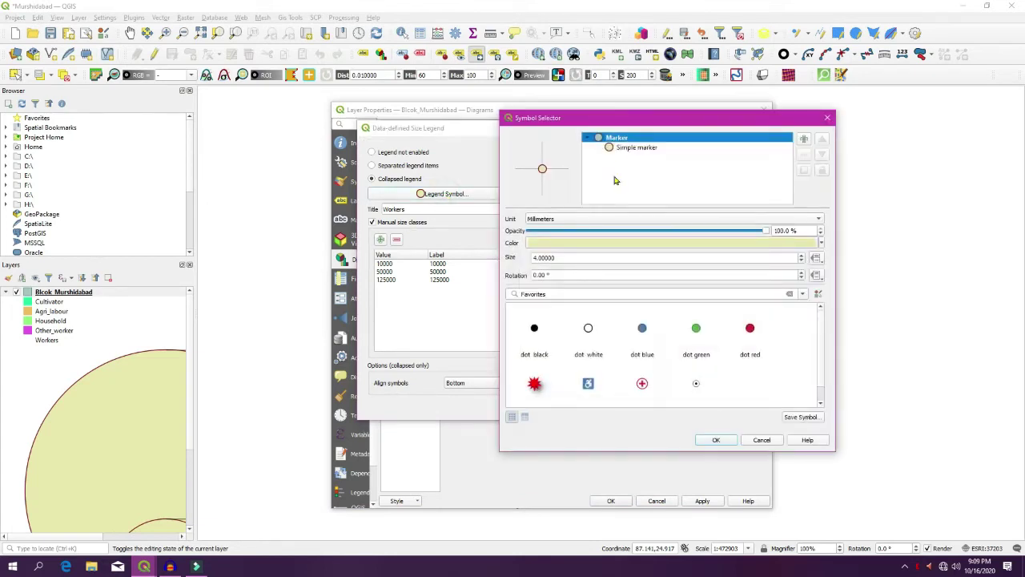
{"action": "left_click", "coordinate": [626, 150]}
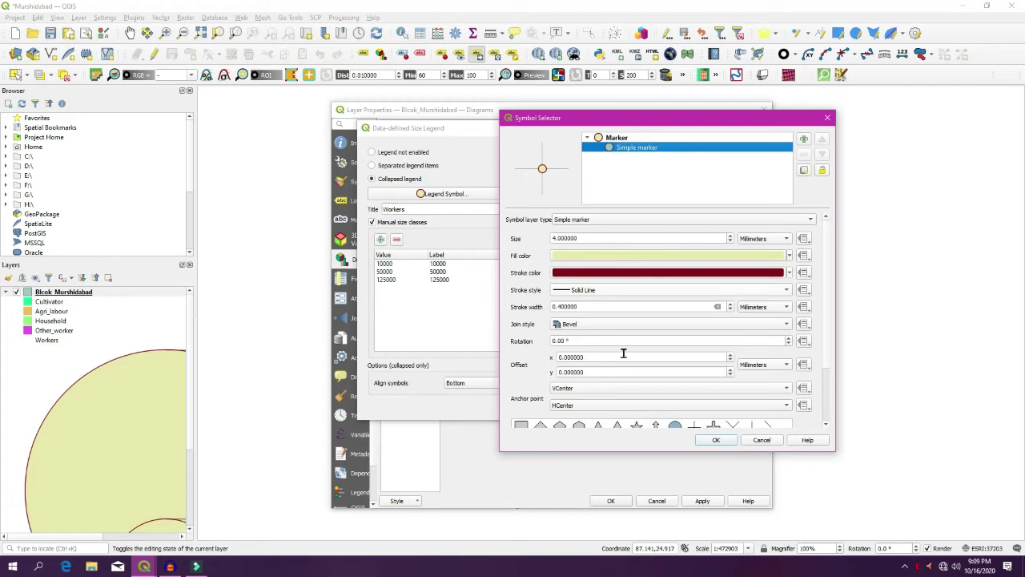
{"action": "scroll", "coordinate": [829, 384], "scroll_direction": "down", "scroll_amount": 3}
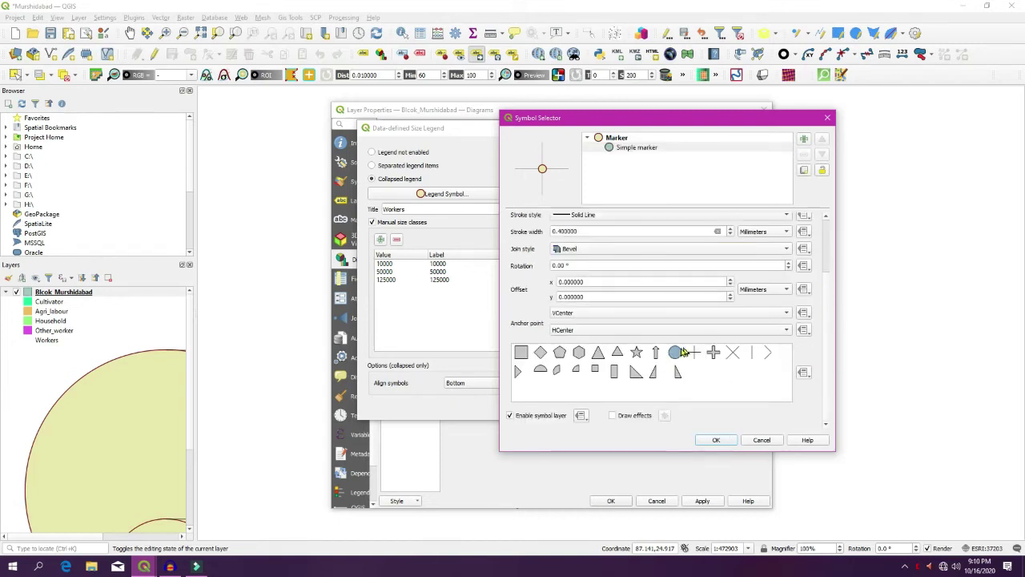
{"action": "left_click", "coordinate": [716, 440]}
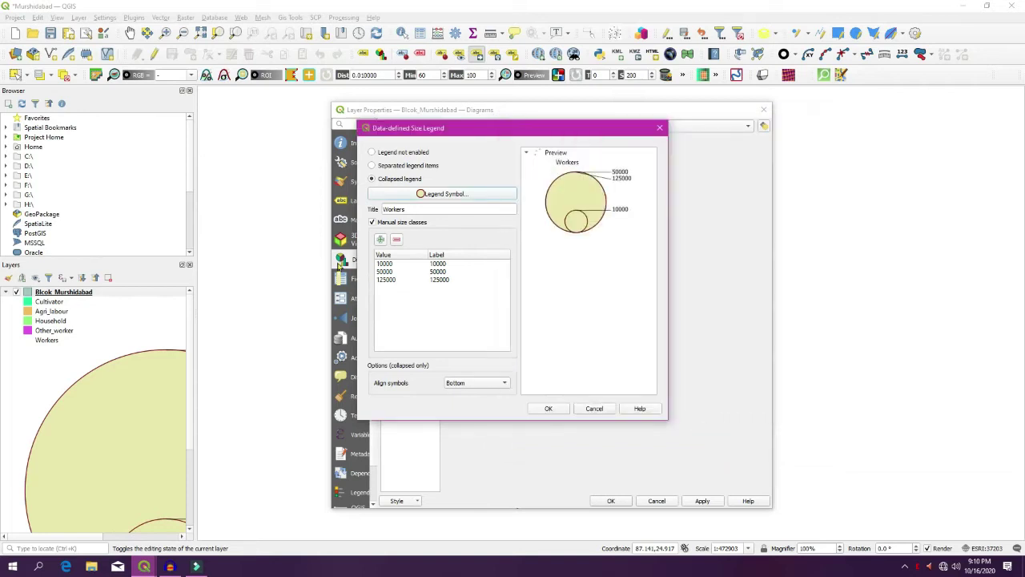
Step: Remove the 125000 and 50000 size classes from the data-defined size legend
{"action": "left_click", "coordinate": [438, 279]}
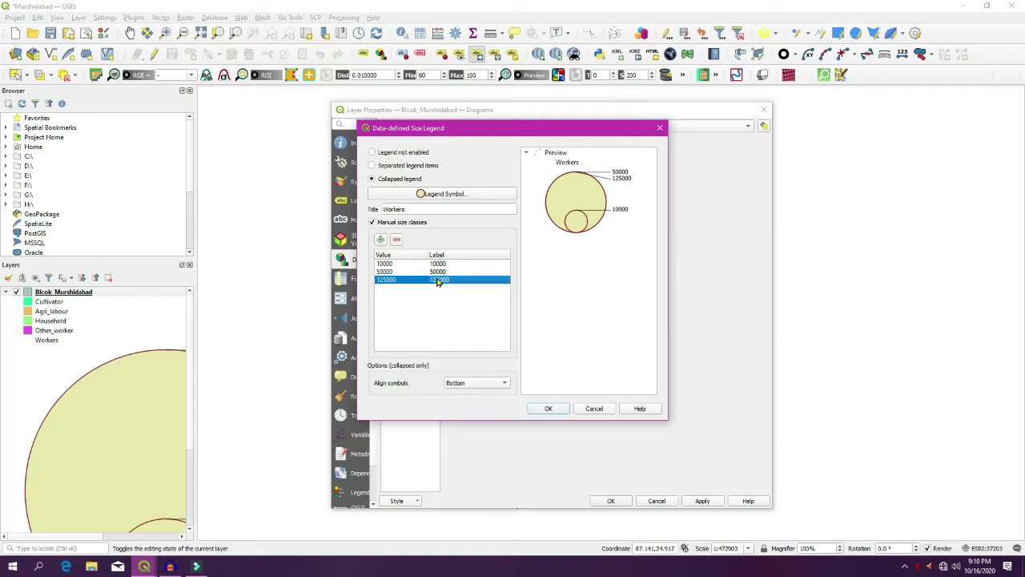
{"action": "double_click", "coordinate": [438, 280]}
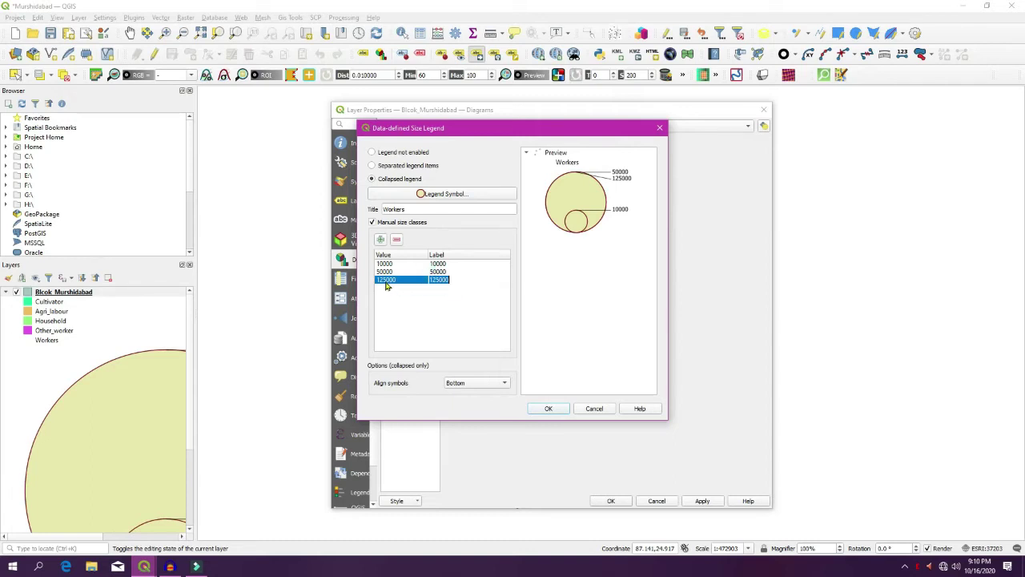
{"action": "left_click", "coordinate": [396, 239]}
{"action": "left_click", "coordinate": [395, 240]}
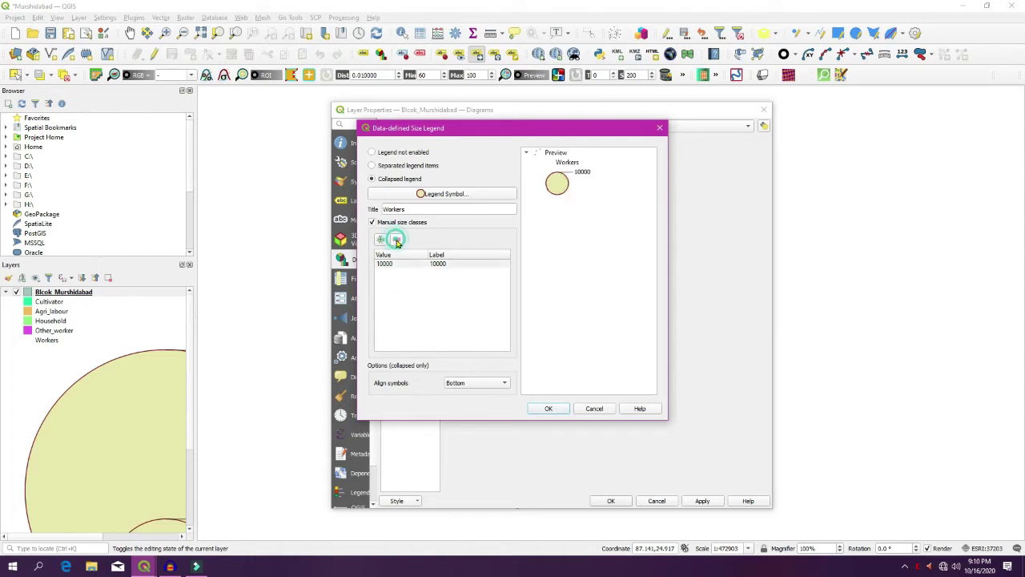
Step: Change the remaining size class's value and label to 30000
{"action": "left_click", "coordinate": [385, 264]}
{"action": "double_click", "coordinate": [385, 264]}
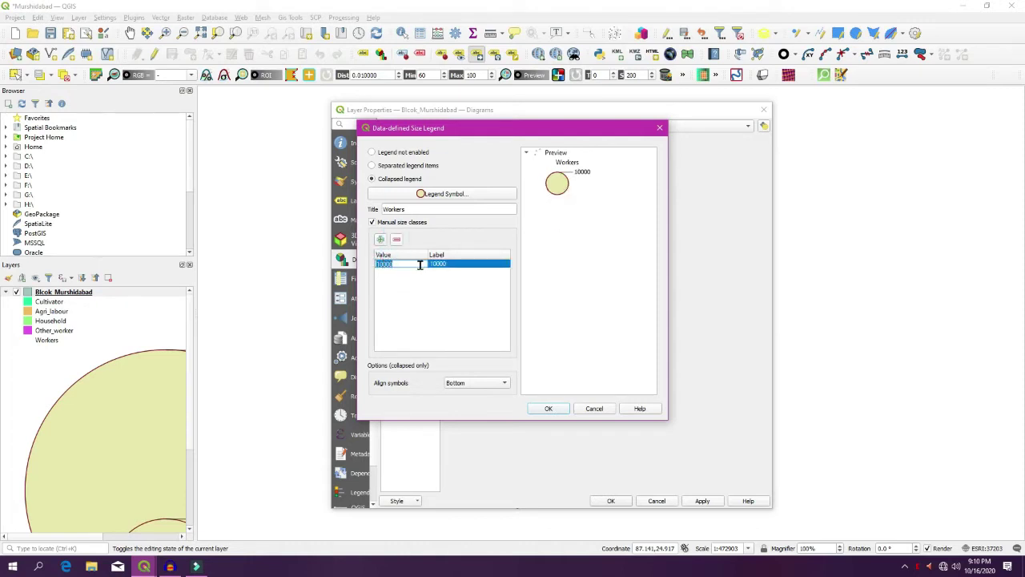
{"action": "type", "text": "30"}
{"action": "left_click", "coordinate": [381, 240]}
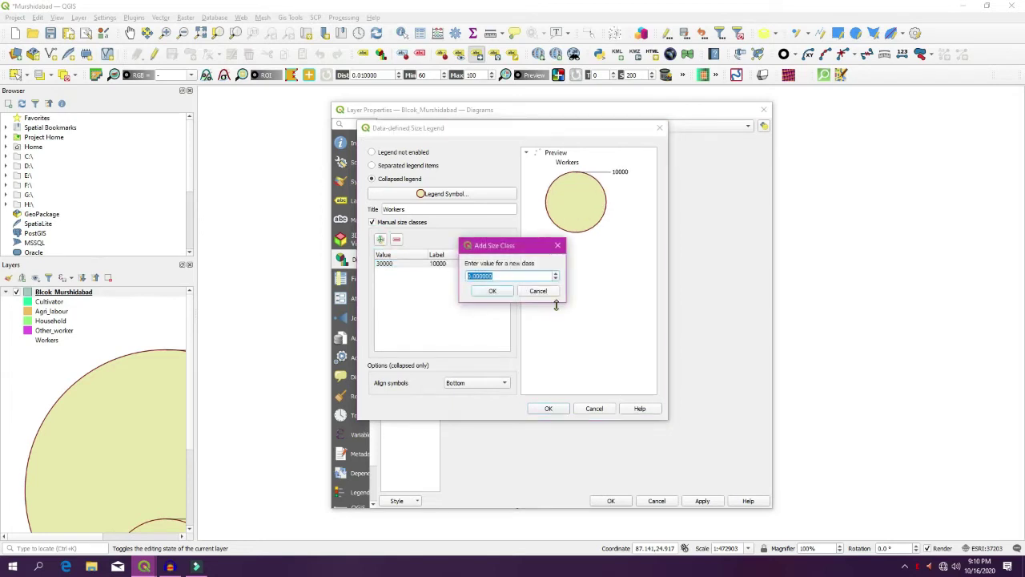
{"action": "left_click", "coordinate": [542, 290]}
{"action": "double_click", "coordinate": [441, 264]}
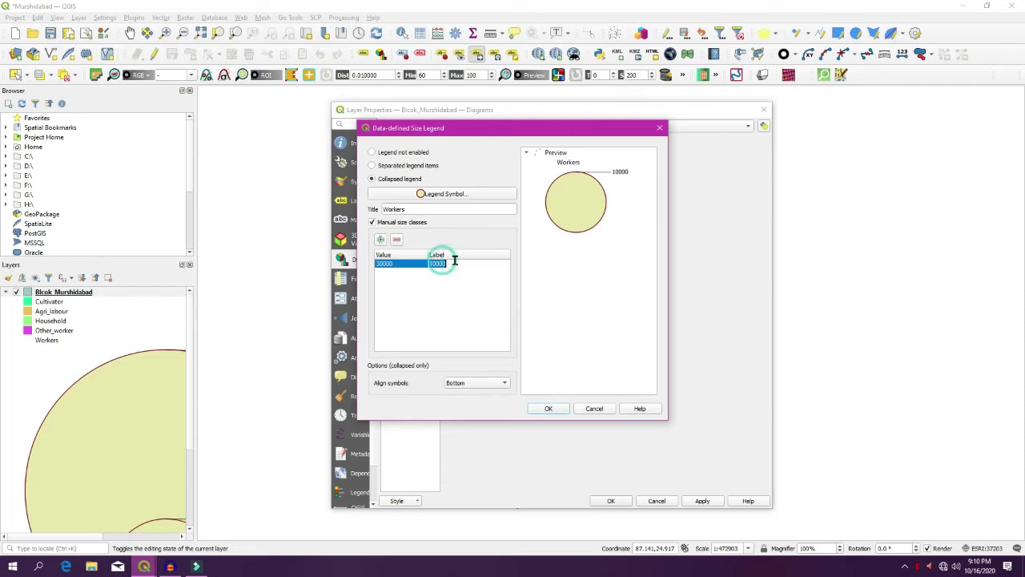
{"action": "type", "text": "30"}
Step: Add size classes of 20000 and 10000 to the data-defined size legend
{"action": "left_click", "coordinate": [381, 239]}
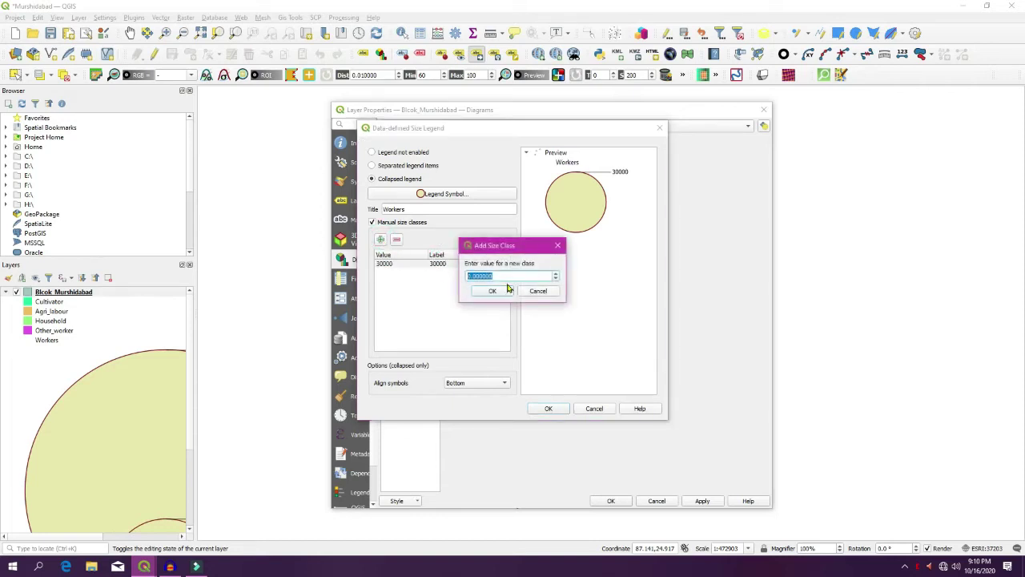
{"action": "type", "text": "1"}
{"action": "key", "text": "BackSpace"}
{"action": "type", "text": "2000"}
{"action": "left_click", "coordinate": [492, 291]}
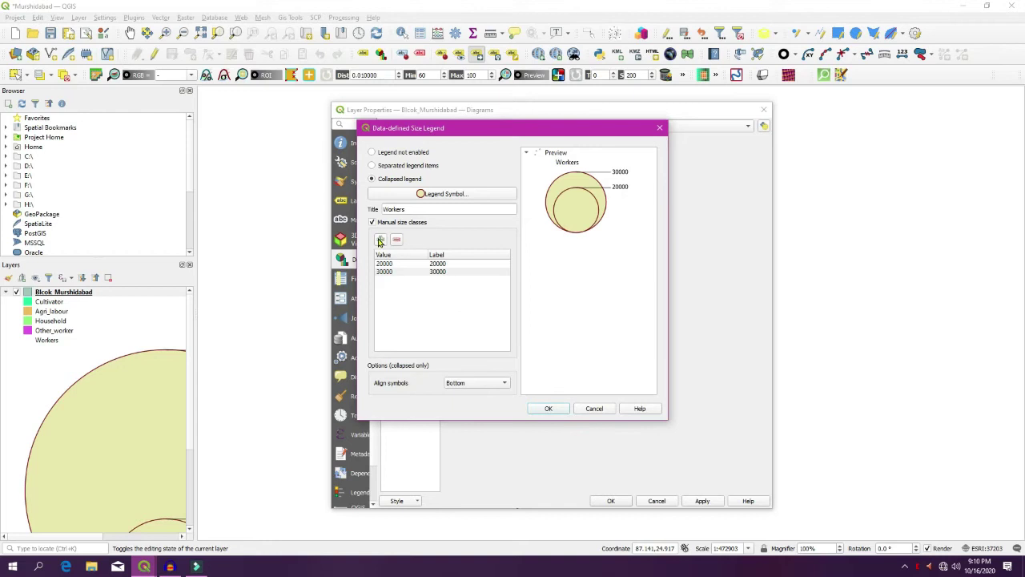
{"action": "left_click", "coordinate": [380, 240]}
{"action": "type", "text": "10000"}
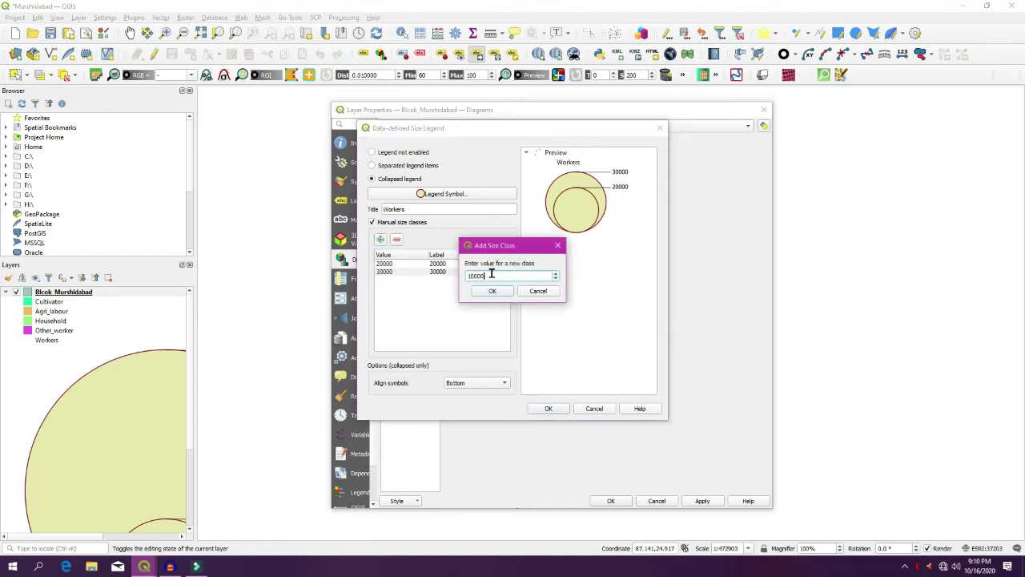
{"action": "left_click", "coordinate": [493, 290]}
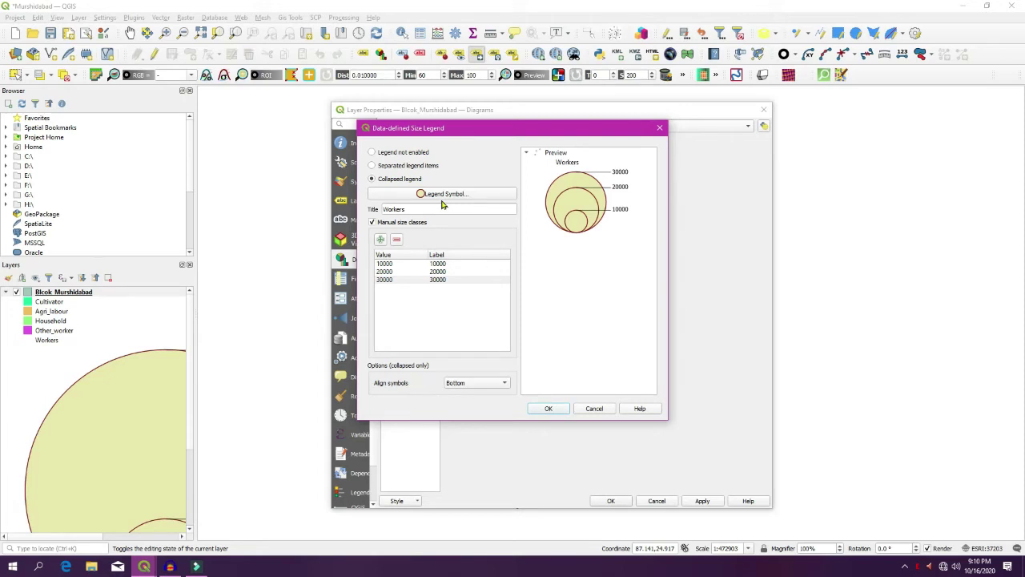
Step: Change the size legend's title to "Mainworkers", then apply the diagram settings and close the layer properties
{"action": "left_click", "coordinate": [406, 209]}
{"action": "left_click", "coordinate": [384, 210]}
{"action": "type", "text": "Main"}
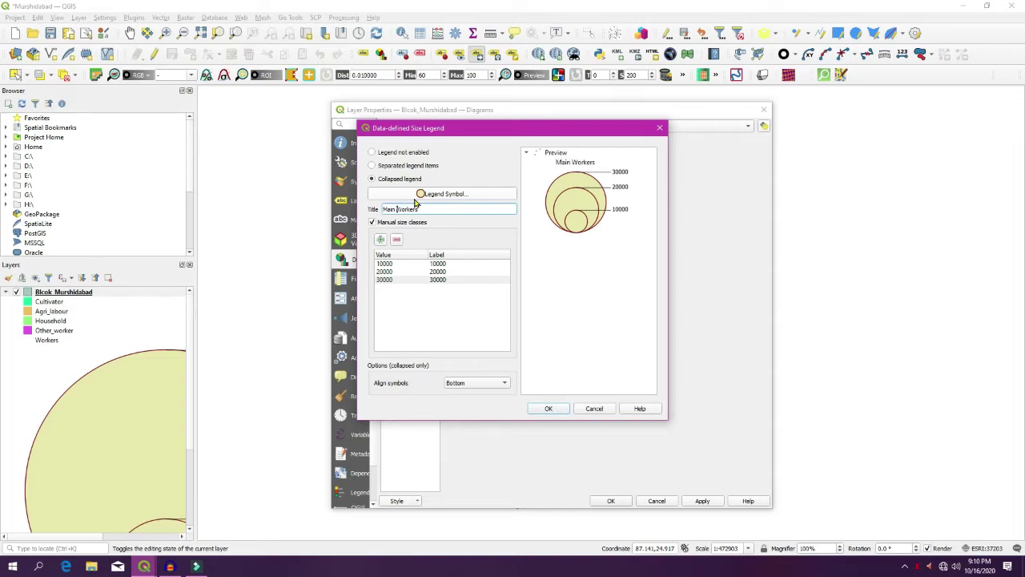
{"action": "key", "text": "BackSpace"}
{"action": "key", "text": "Delete"}
{"action": "type", "text": "w"}
{"action": "left_click", "coordinate": [547, 408]}
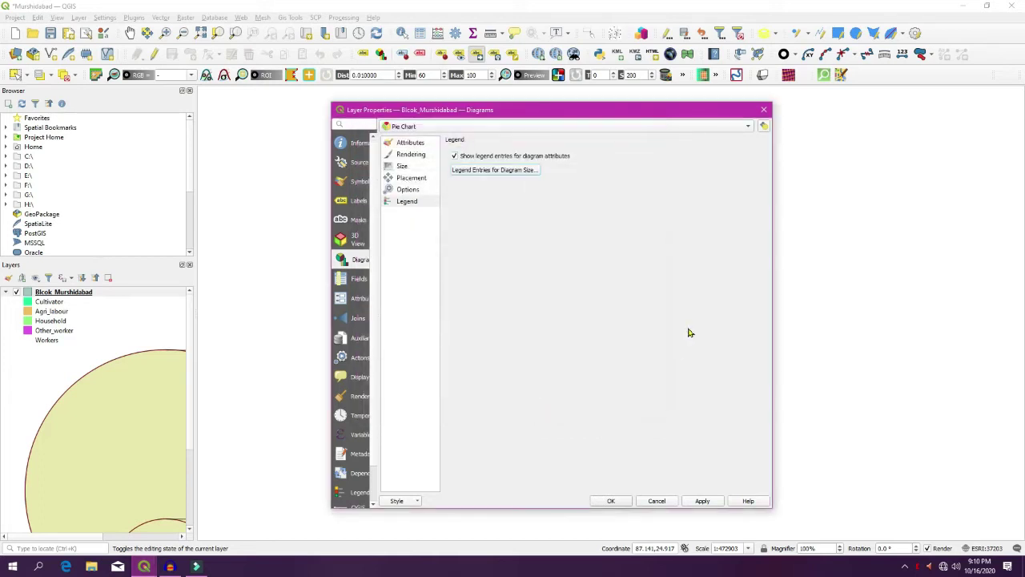
{"action": "left_click", "coordinate": [702, 501]}
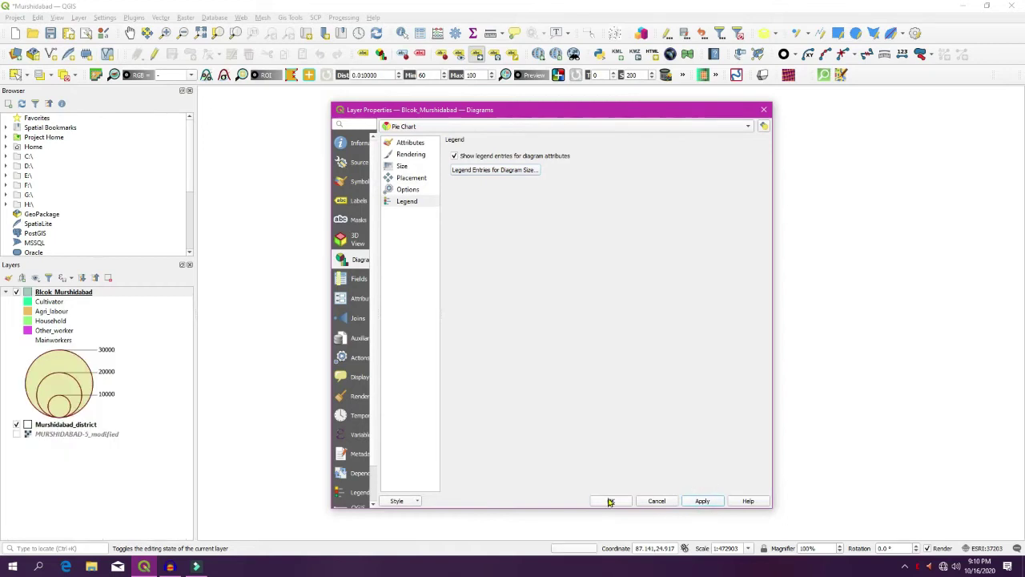
{"action": "left_click", "coordinate": [610, 502]}
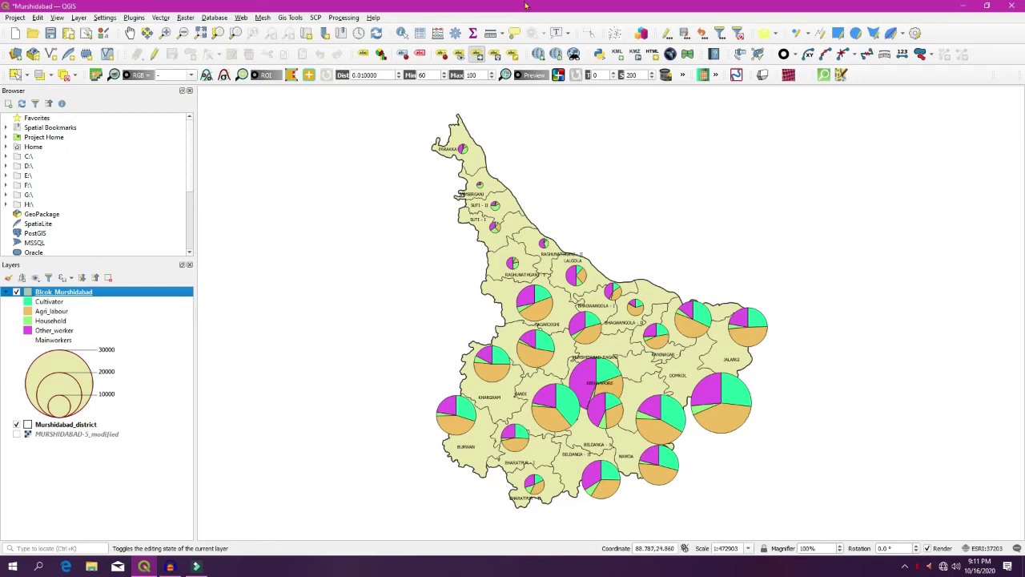
Step: Move the pie charts of the western blocks, from Sagardighi and Nabagram down to Khargram and Burwan, to fit inside their block outlines
{"action": "left_click", "coordinate": [477, 54]}
{"action": "left_click", "coordinate": [538, 300]}
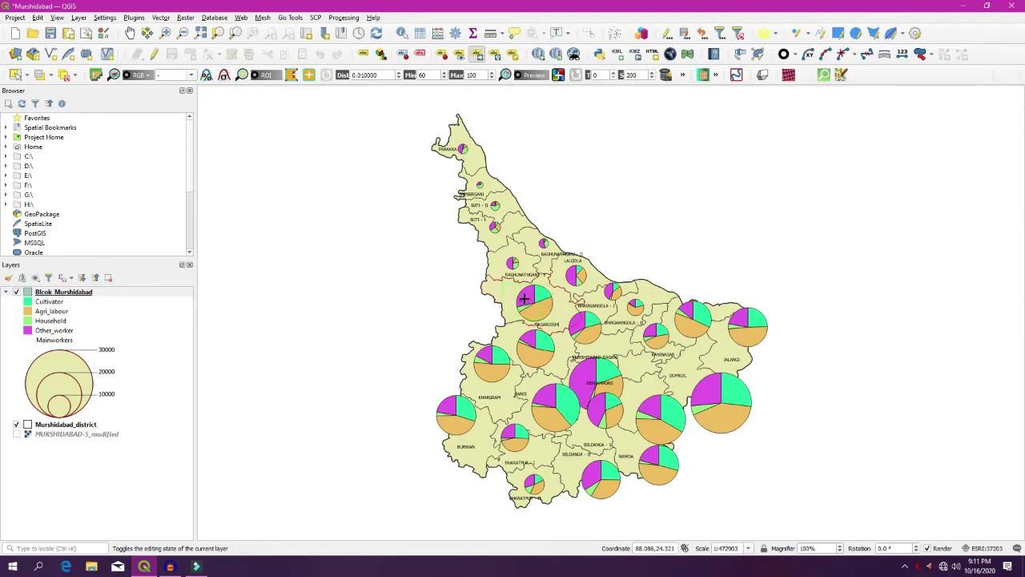
{"action": "left_click_drag", "start_coordinate": [524, 299], "coordinate": [510, 297]}
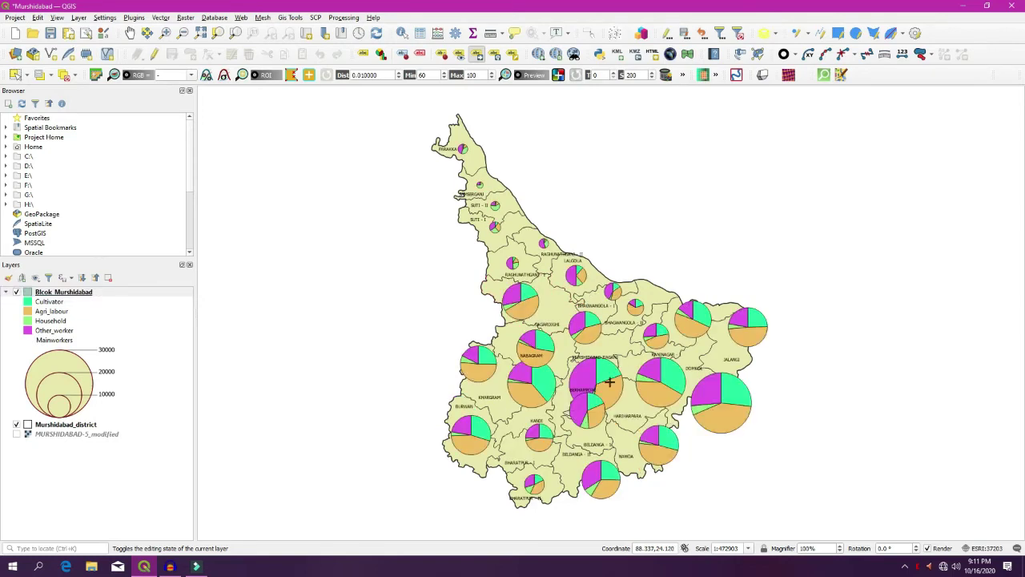
{"action": "left_click_drag", "start_coordinate": [537, 351], "coordinate": [476, 329]}
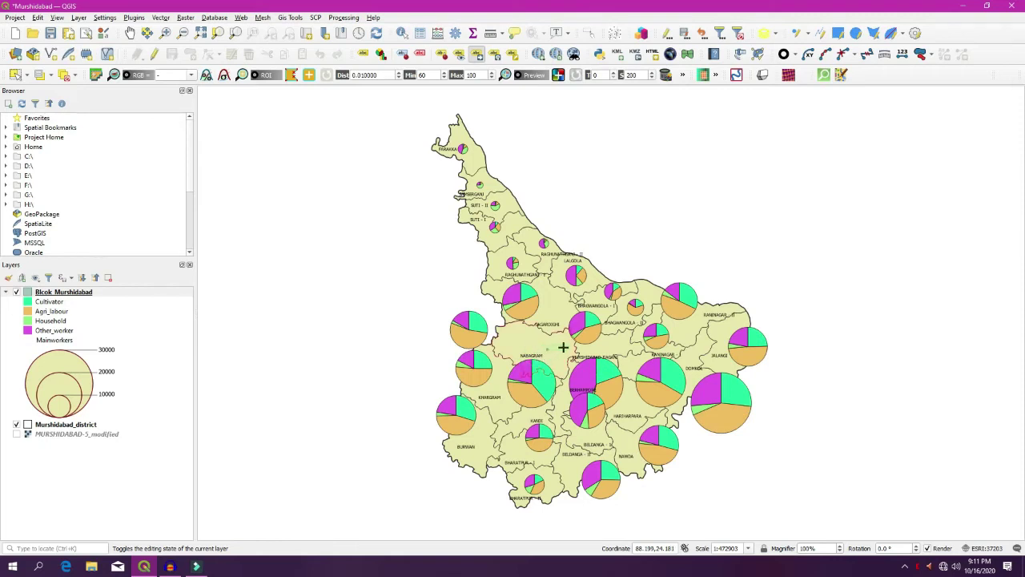
{"action": "left_click_drag", "start_coordinate": [474, 326], "coordinate": [531, 336]}
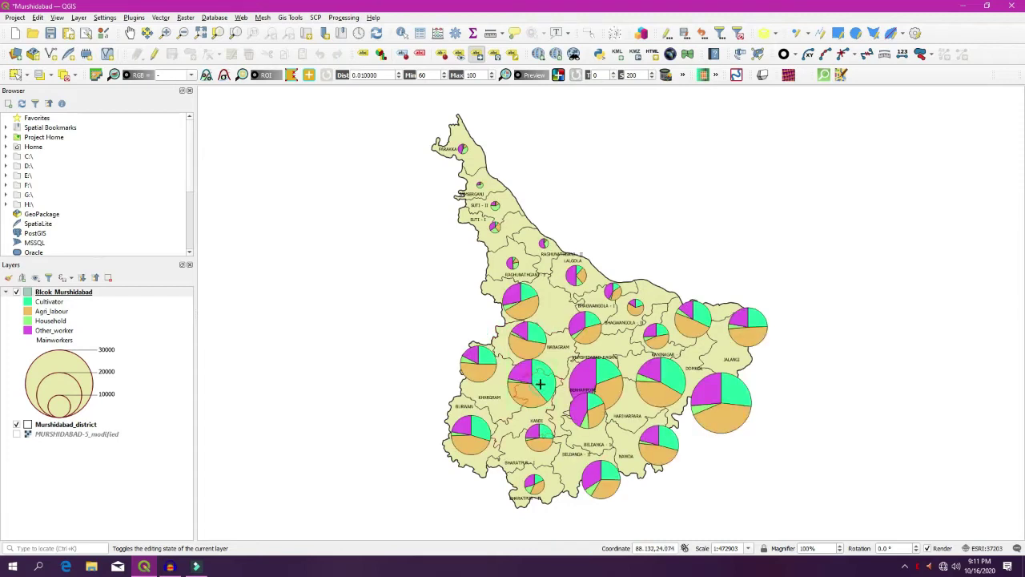
{"action": "left_click_drag", "start_coordinate": [540, 384], "coordinate": [588, 362]}
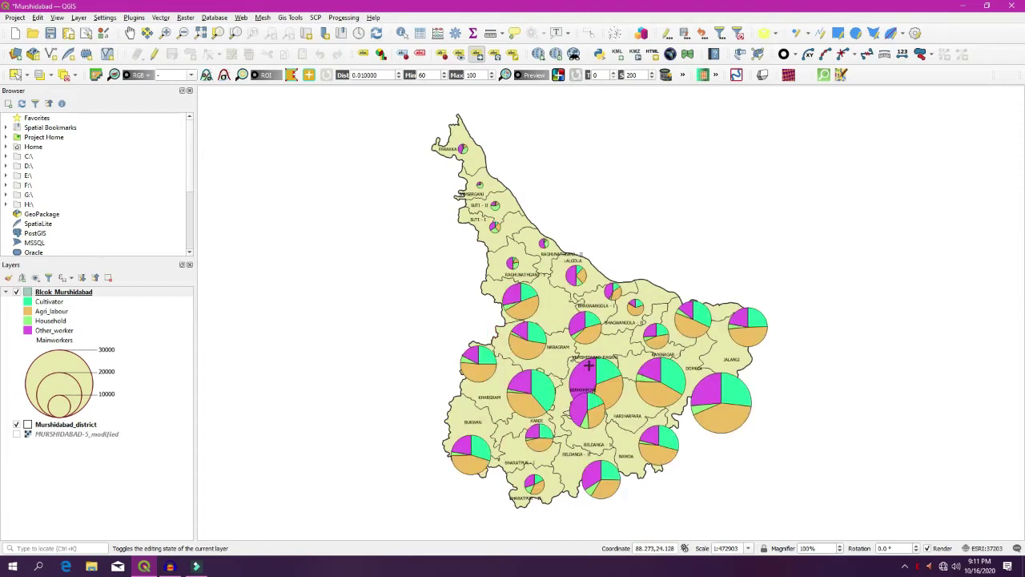
{"action": "left_click_drag", "start_coordinate": [483, 361], "coordinate": [483, 373]}
{"action": "left_click_drag", "start_coordinate": [486, 455], "coordinate": [483, 420]}
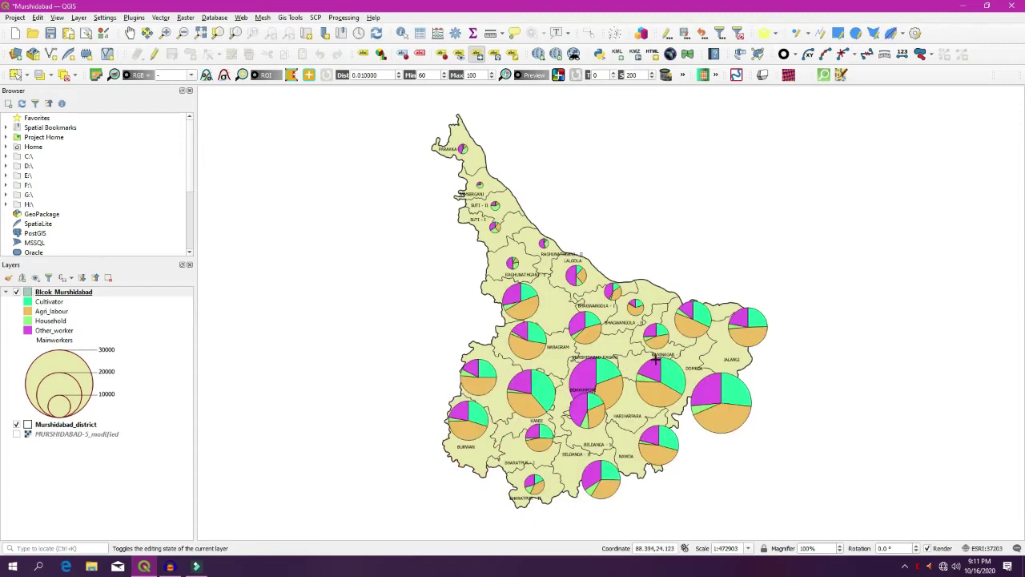
Step: Reposition the overlapping or overhanging pie charts of the southern, central and eastern blocks, including Beldanga, Berhampore, Domkol and Jalangi, within their boundaries
{"action": "left_click_drag", "start_coordinate": [601, 478], "coordinate": [591, 478]}
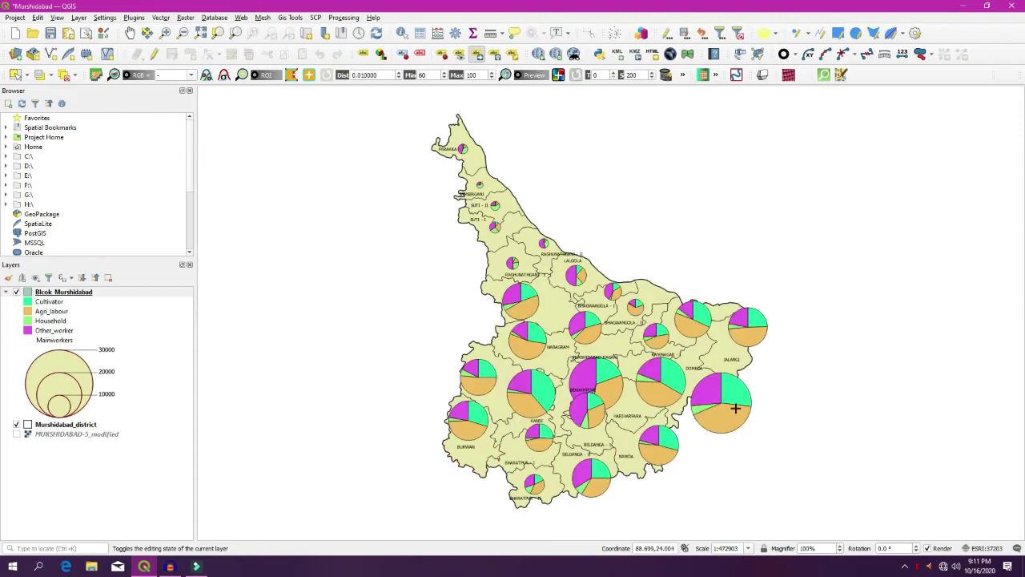
{"action": "left_click_drag", "start_coordinate": [662, 386], "coordinate": [657, 388]}
{"action": "left_click_drag", "start_coordinate": [656, 390], "coordinate": [589, 374]}
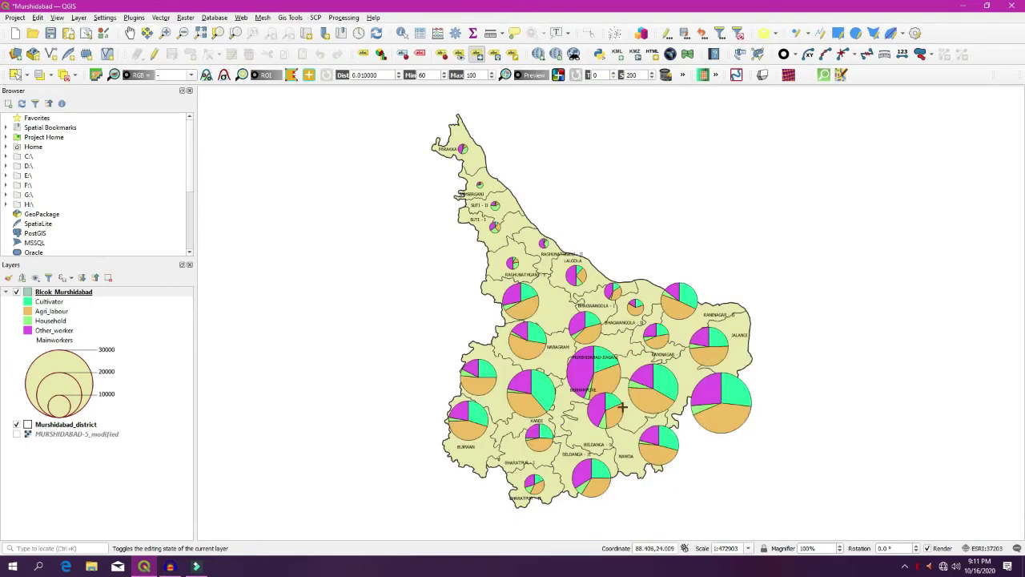
{"action": "left_click_drag", "start_coordinate": [601, 413], "coordinate": [589, 425]}
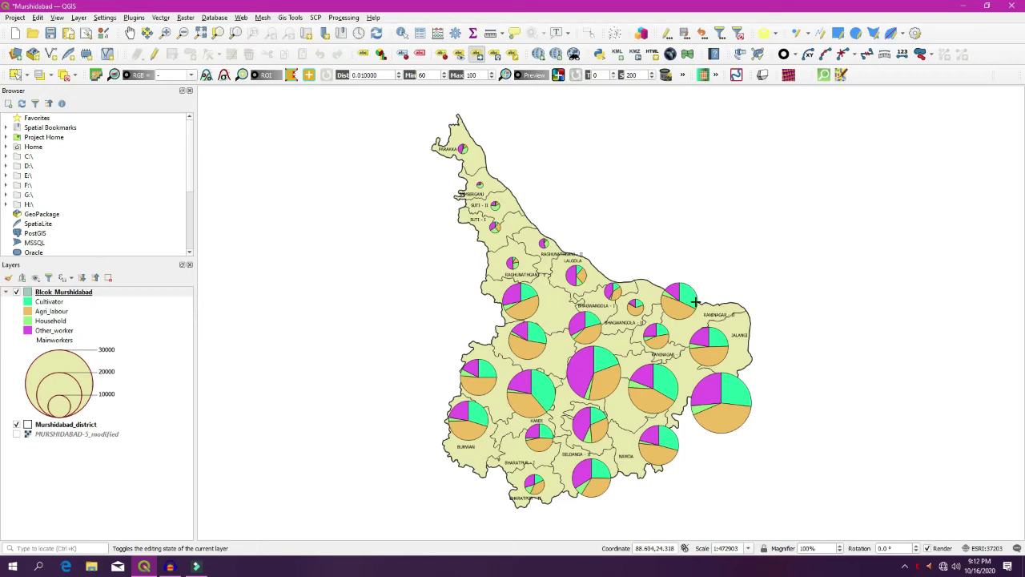
{"action": "left_click", "coordinate": [717, 398]}
{"action": "left_click_drag", "start_coordinate": [745, 371], "coordinate": [741, 362]}
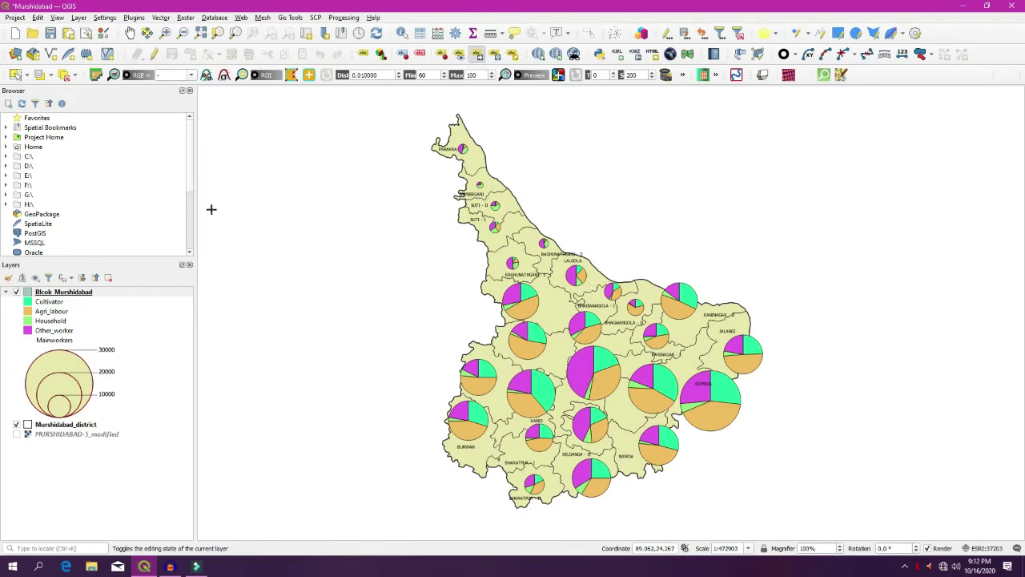
Step: Create a print layout titled "pie" and set its A4 page to portrait orientation
{"action": "left_click", "coordinate": [16, 17]}
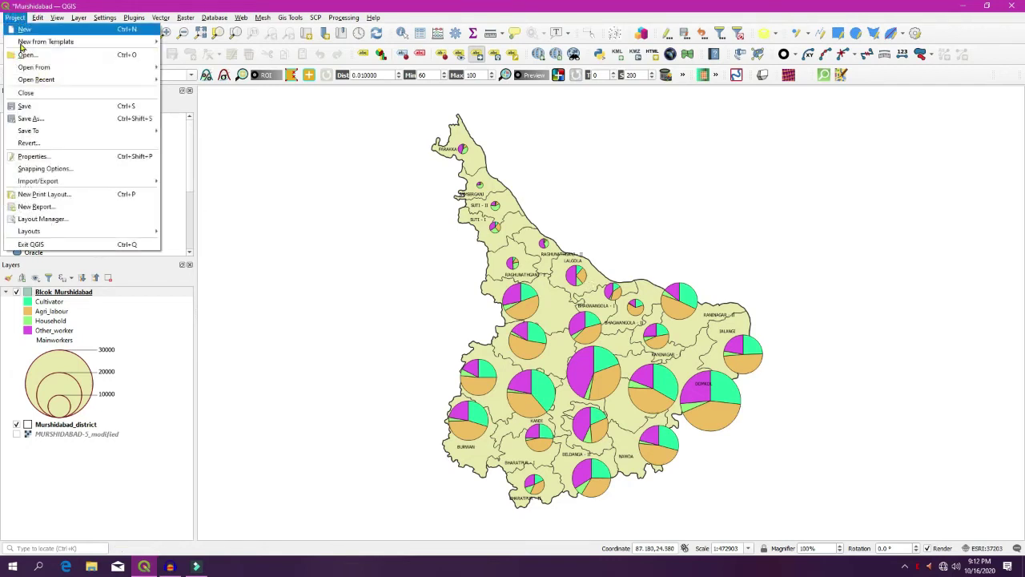
{"action": "left_click", "coordinate": [62, 195]}
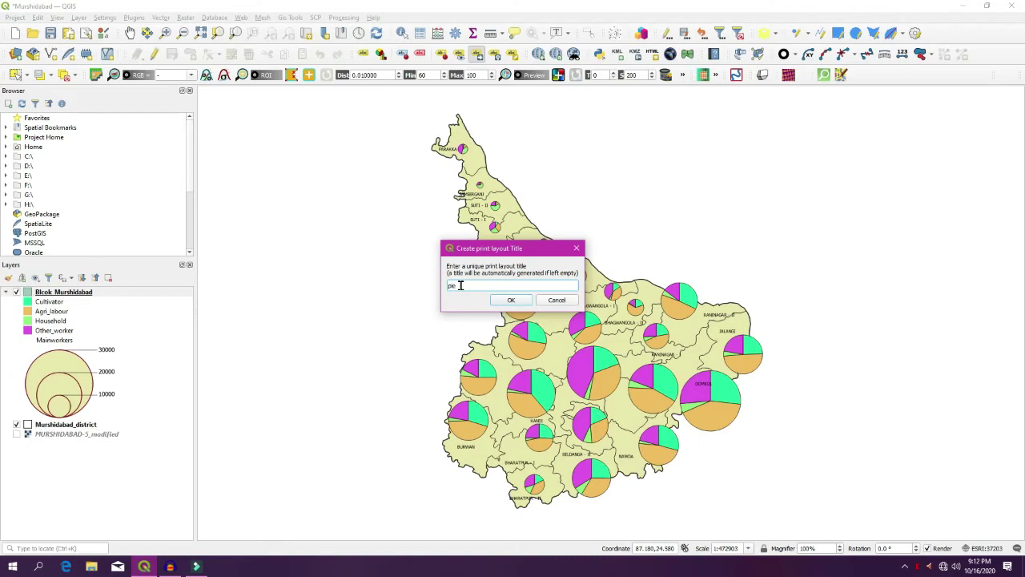
{"action": "left_click", "coordinate": [511, 299]}
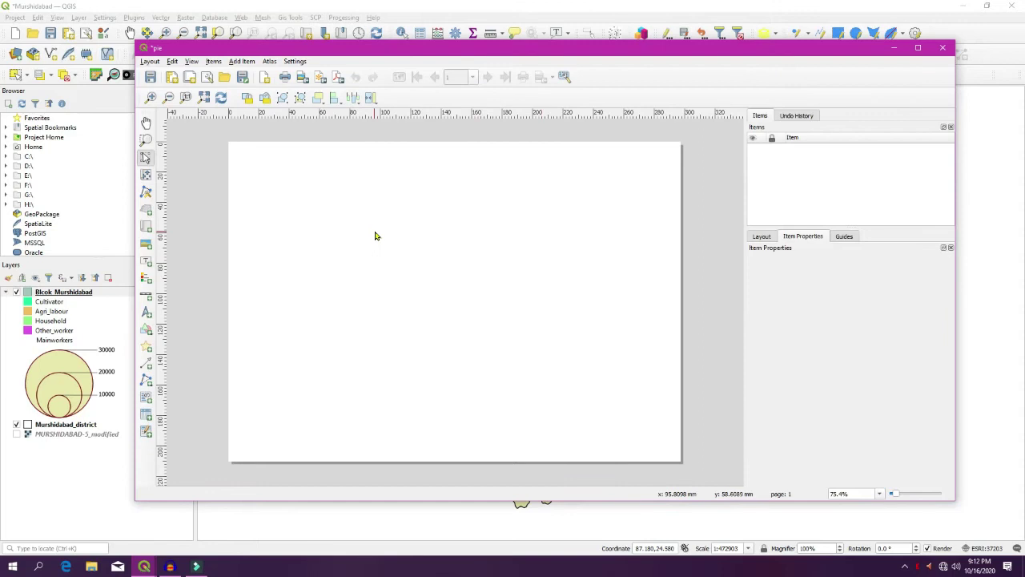
{"action": "right_click", "coordinate": [455, 232]}
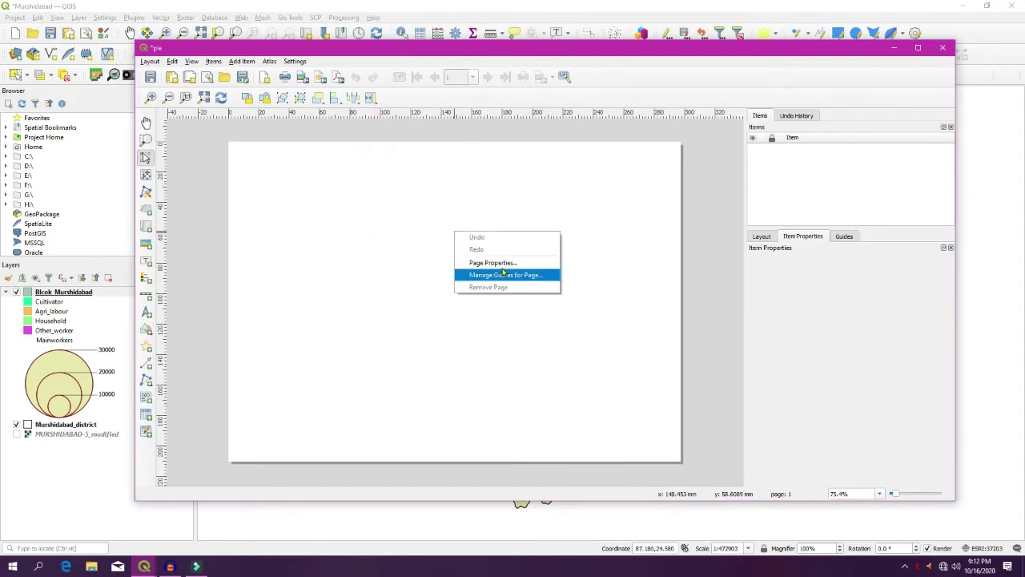
{"action": "left_click", "coordinate": [501, 265]}
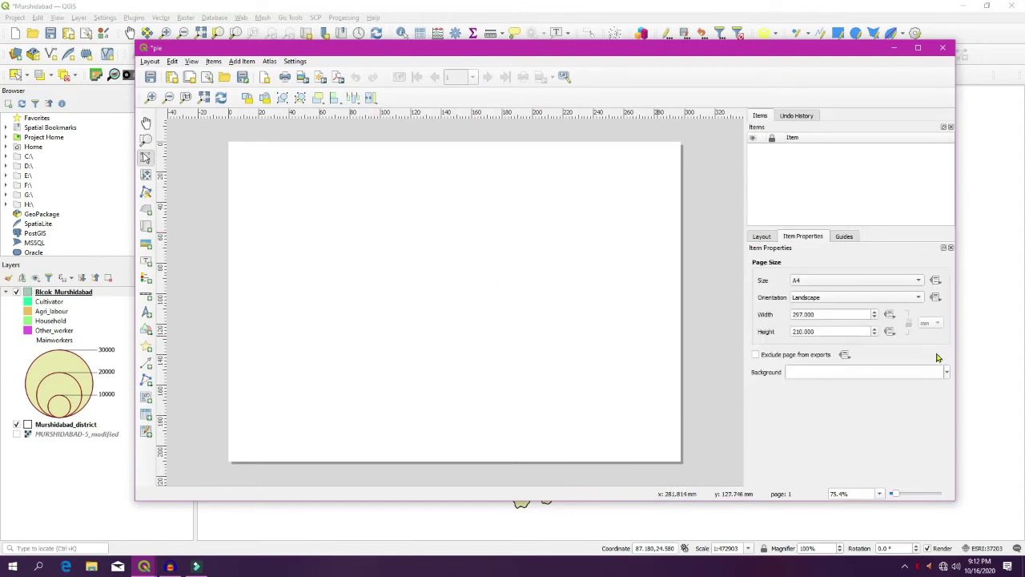
{"action": "left_click", "coordinate": [814, 299]}
{"action": "left_click", "coordinate": [807, 286]}
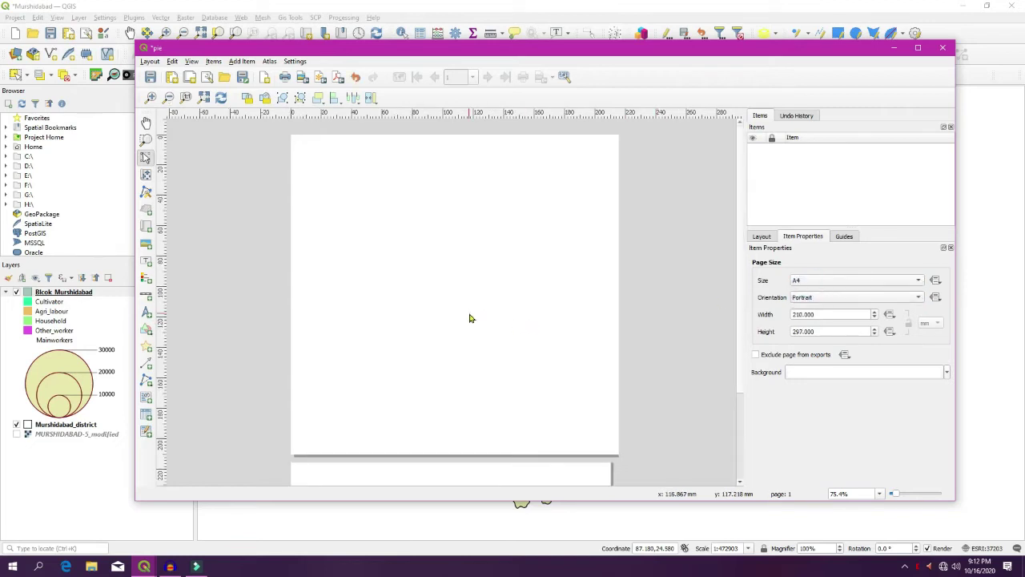
Step: Add a map about 130 mm wide and 163 mm high to the page, then enlarge and shift its content
{"action": "left_click", "coordinate": [146, 227]}
{"action": "left_click_drag", "start_coordinate": [337, 176], "coordinate": [537, 425]}
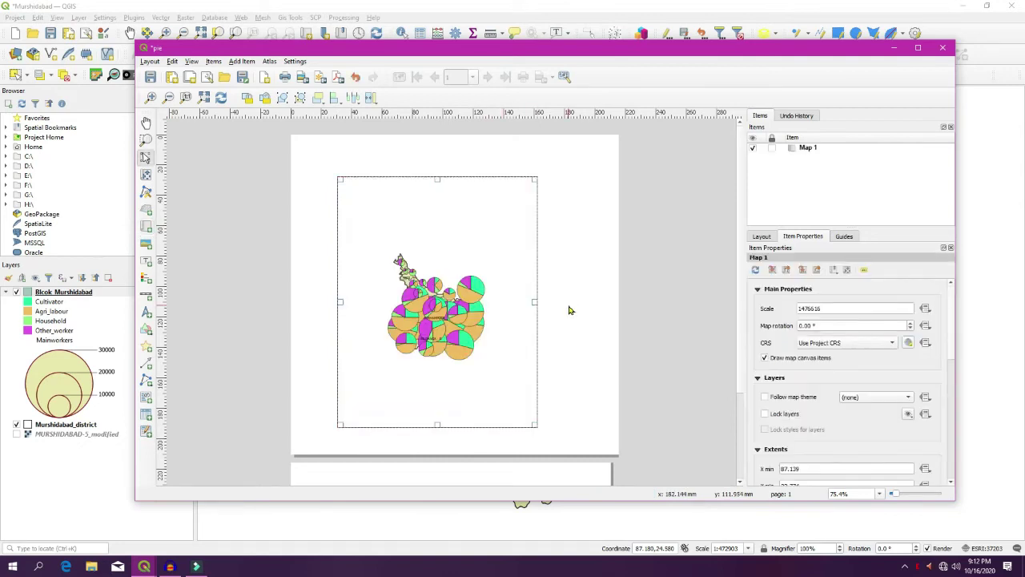
{"action": "left_click", "coordinate": [145, 177]}
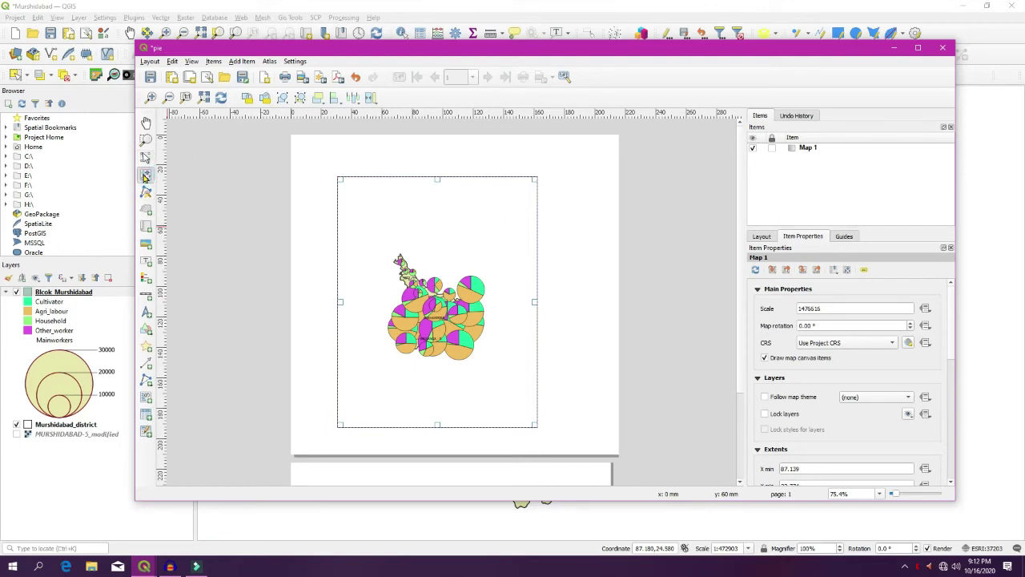
{"action": "scroll", "coordinate": [437, 309], "scroll_direction": "up", "scroll_amount": 1}
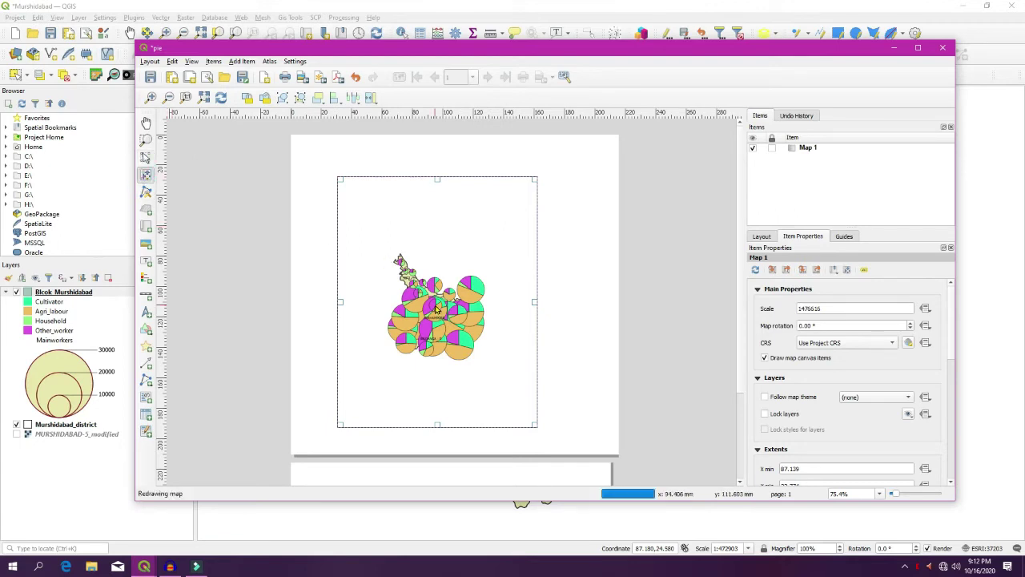
{"action": "scroll", "coordinate": [437, 309], "scroll_direction": "up", "scroll_amount": 1}
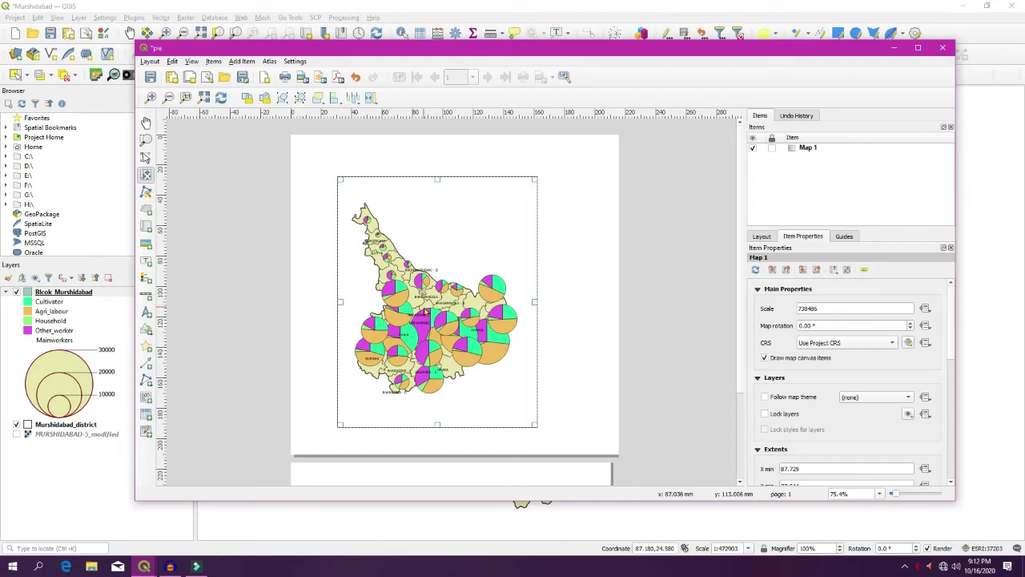
{"action": "left_click_drag", "start_coordinate": [408, 285], "coordinate": [433, 302]}
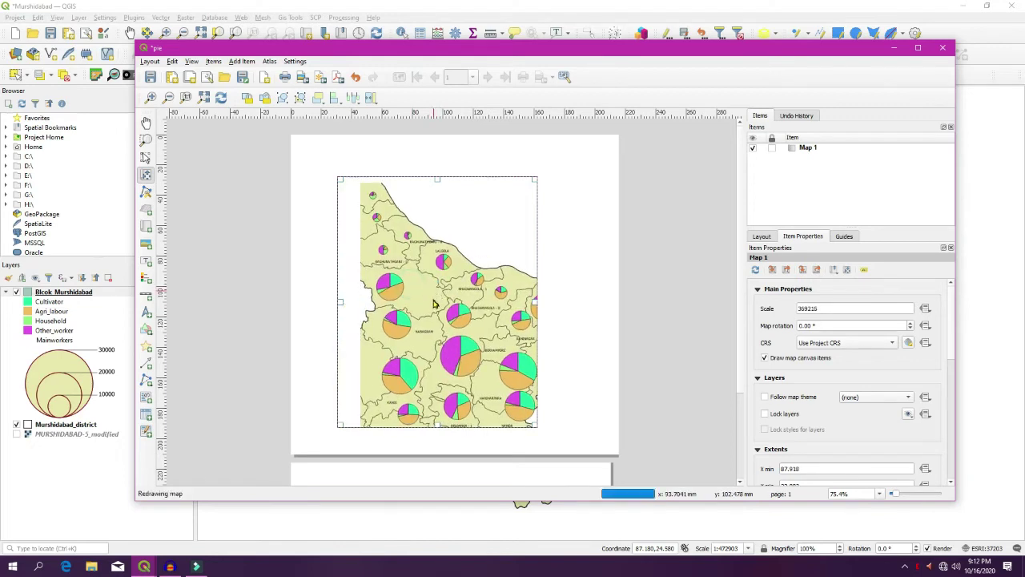
Step: Set the layout map's scale to 609216 and shift the district within the map frame
{"action": "double_click", "coordinate": [809, 308]}
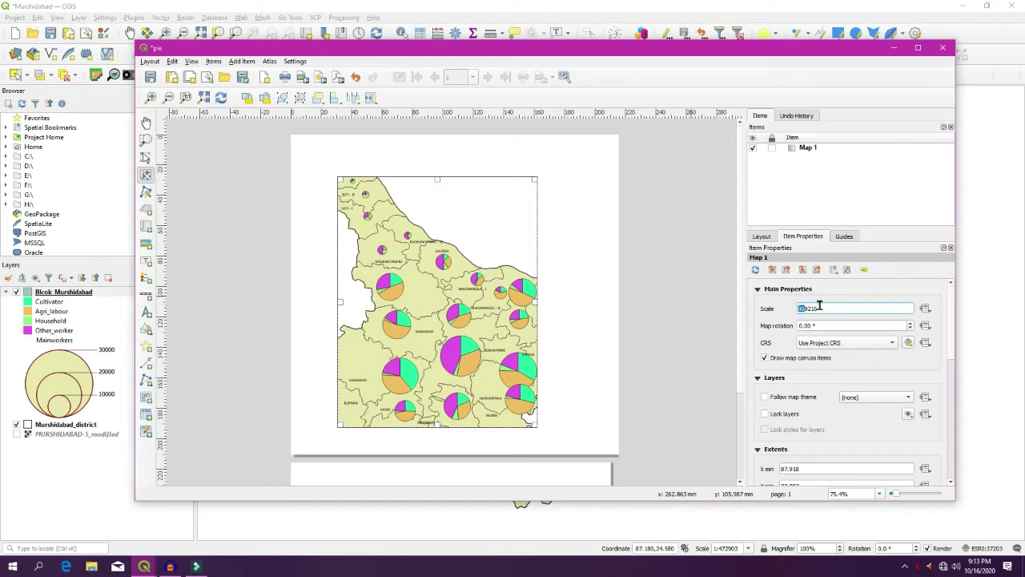
{"action": "type", "text": "609216"}
{"action": "key", "text": "Return"}
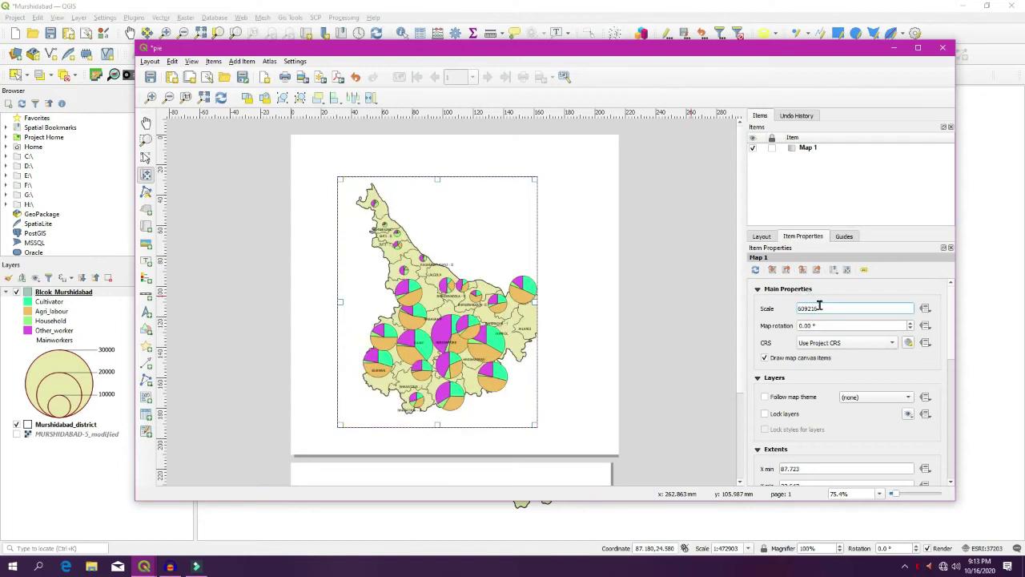
{"action": "mouse_move", "coordinate": [477, 337]}
{"action": "left_mouse_down"}
{"action": "mouse_move", "coordinate": [469, 339]}
{"action": "mouse_move", "coordinate": [480, 350]}
{"action": "left_mouse_up"}
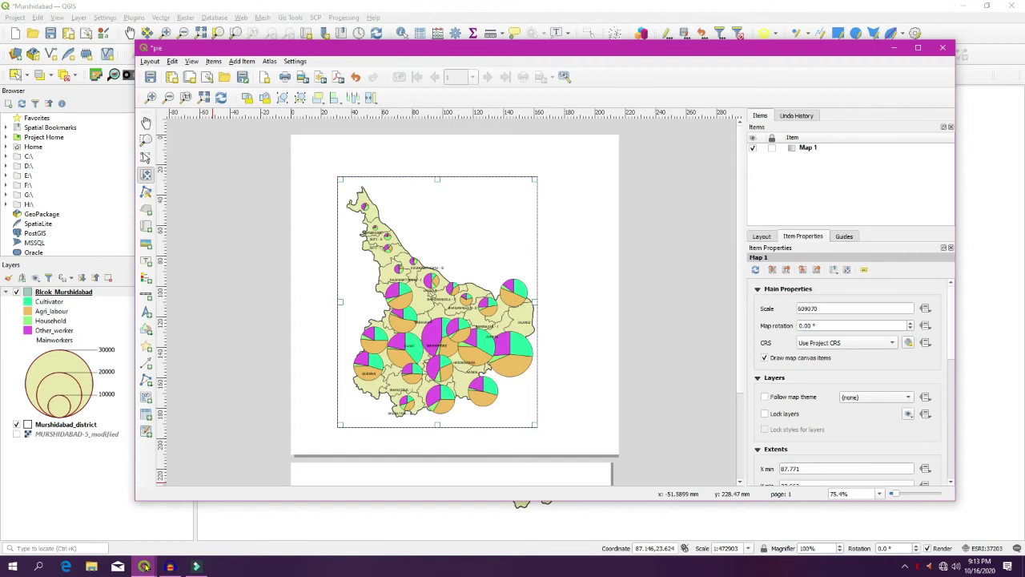
Step: Switch to the main map window and set the scaled pie chart size of the Murshidabad block layer to 20 mm
{"action": "left_click", "coordinate": [192, 528]}
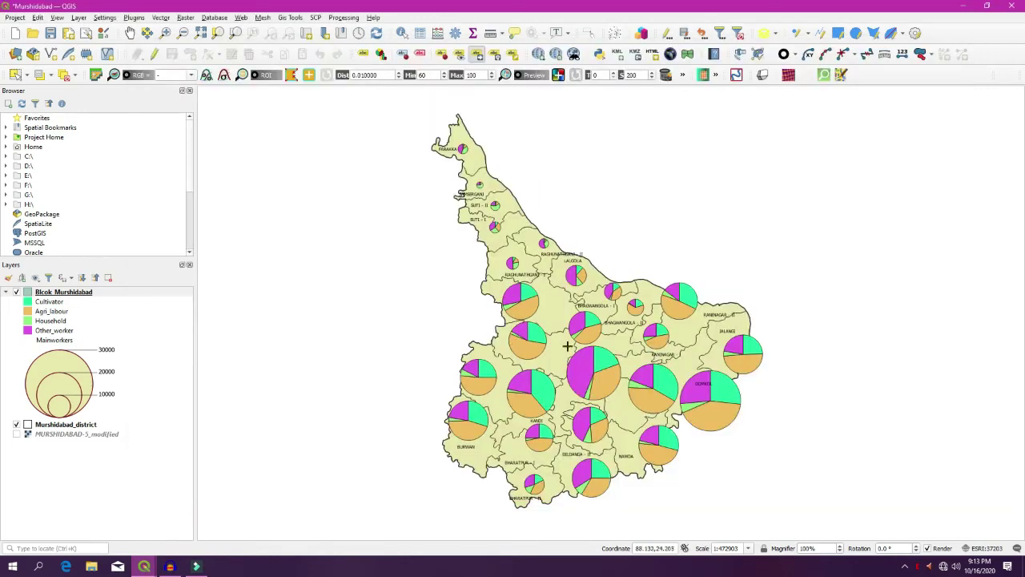
{"action": "right_click", "coordinate": [62, 293]}
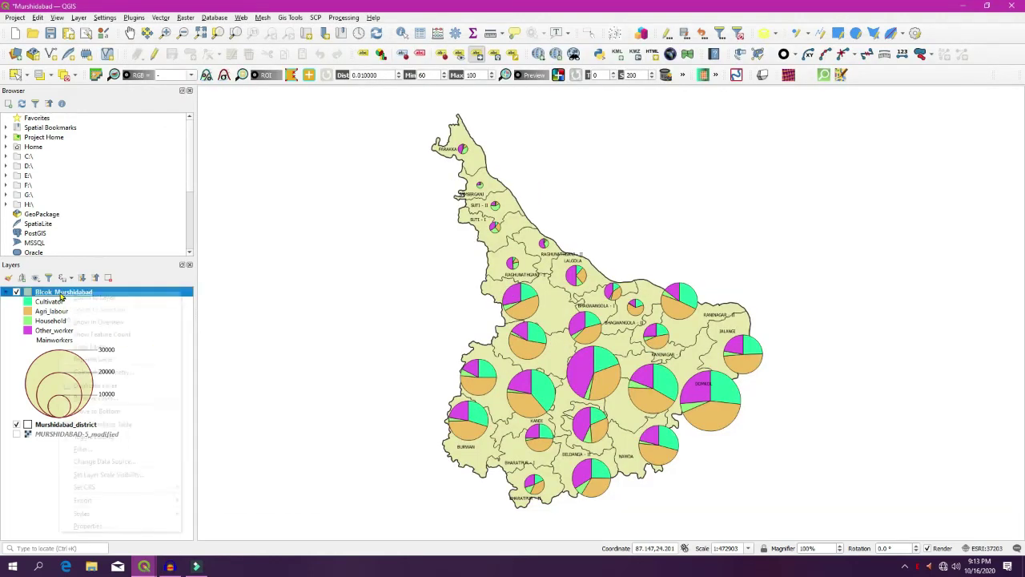
{"action": "left_click", "coordinate": [94, 524]}
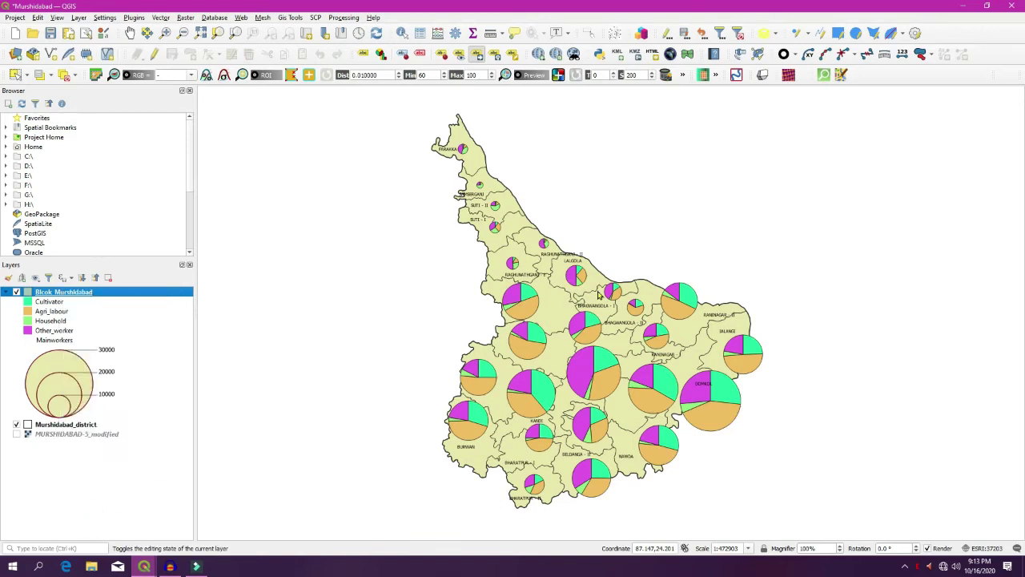
{"action": "left_click", "coordinate": [402, 143]}
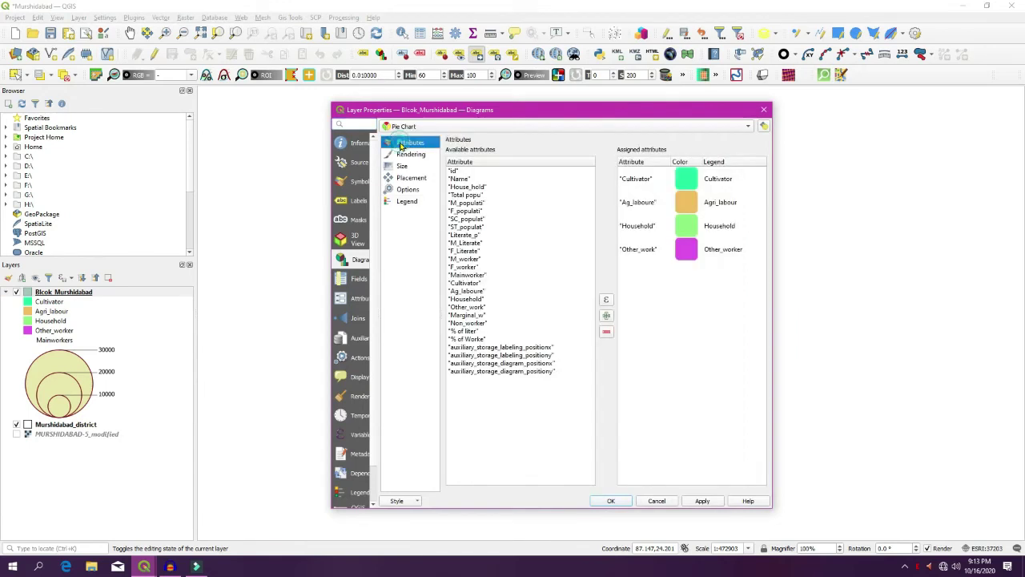
{"action": "left_click", "coordinate": [402, 166]}
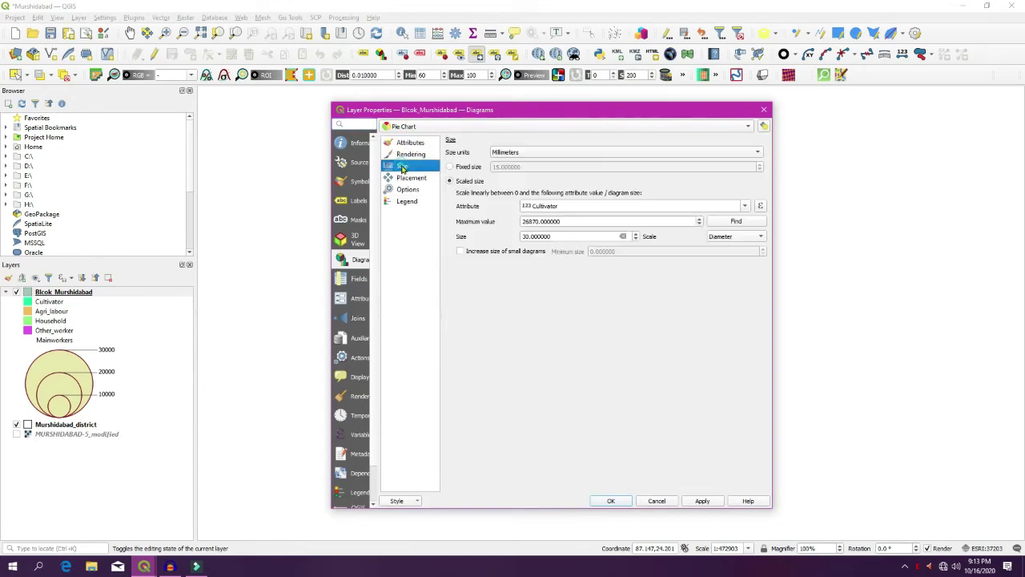
{"action": "left_click", "coordinate": [532, 237]}
{"action": "key", "text": "BackSpace"}
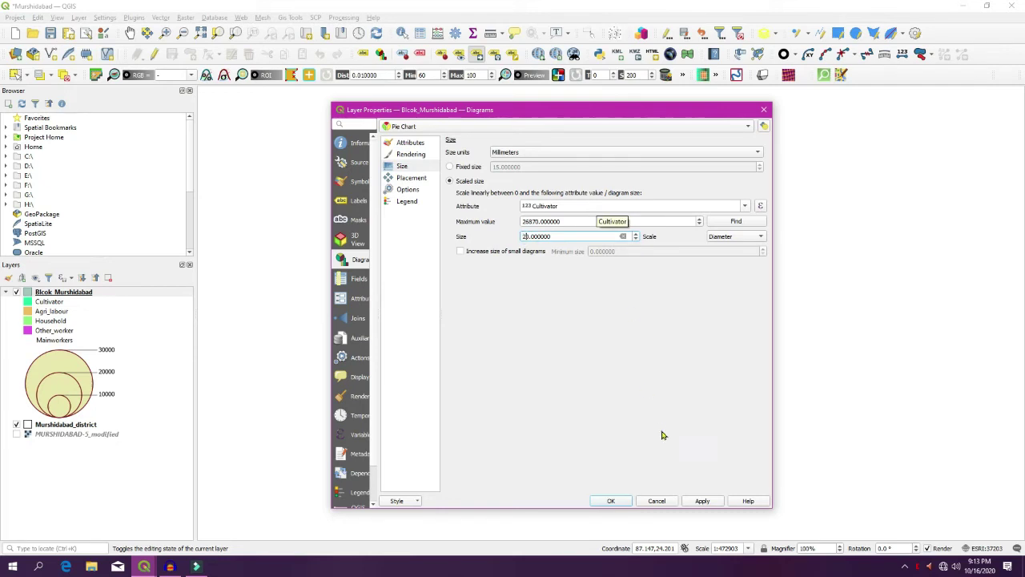
{"action": "left_click", "coordinate": [703, 501]}
{"action": "left_click", "coordinate": [620, 502]}
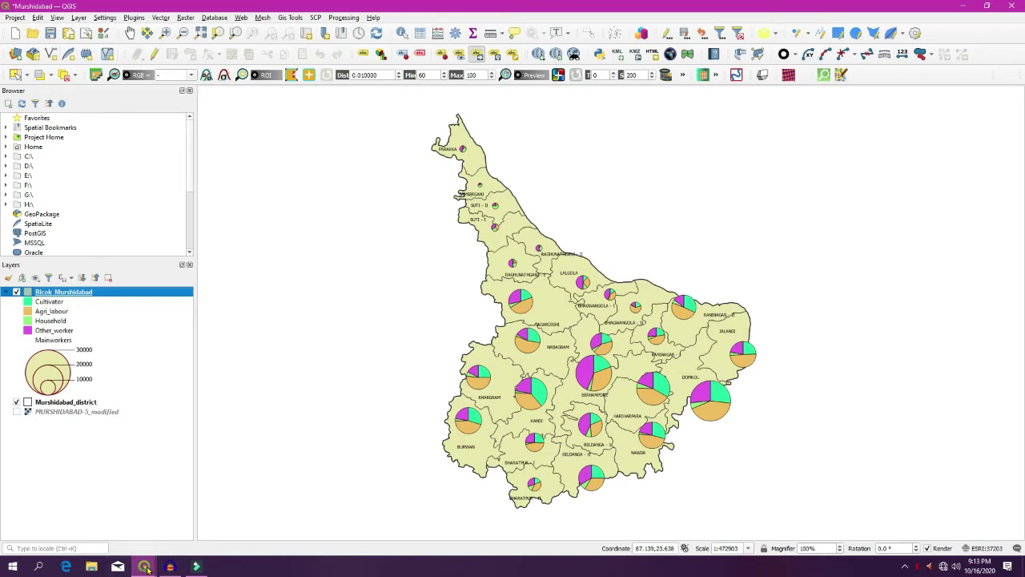
Step: Check the resized charts in the layout, then reposition the Berhampore and Murshidabad-Jiaganj pie charts within their blocks on the main map
{"action": "mouse_move", "coordinate": [147, 569]}
{"action": "left_click", "coordinate": [191, 520]}
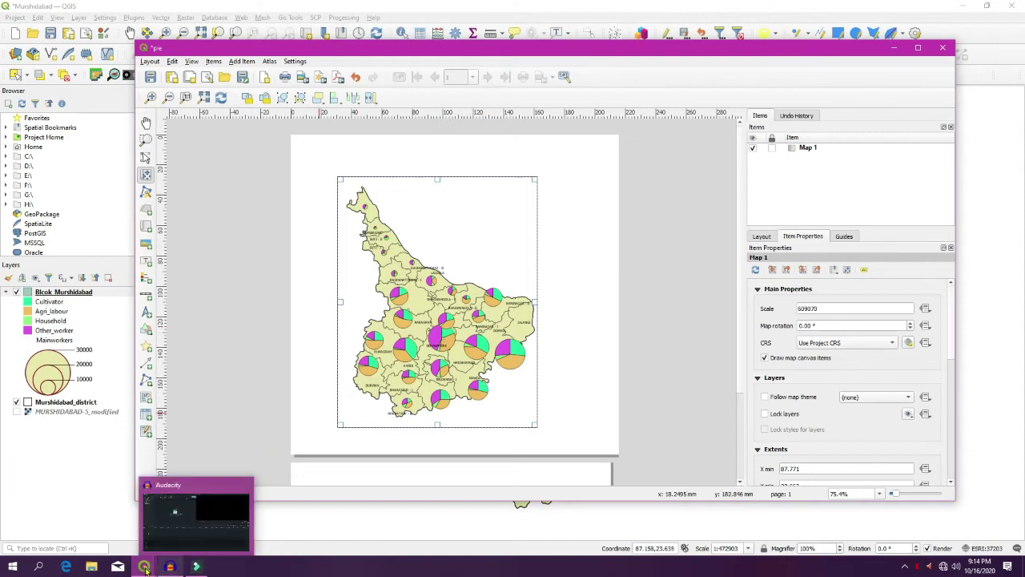
{"action": "mouse_move", "coordinate": [143, 567]}
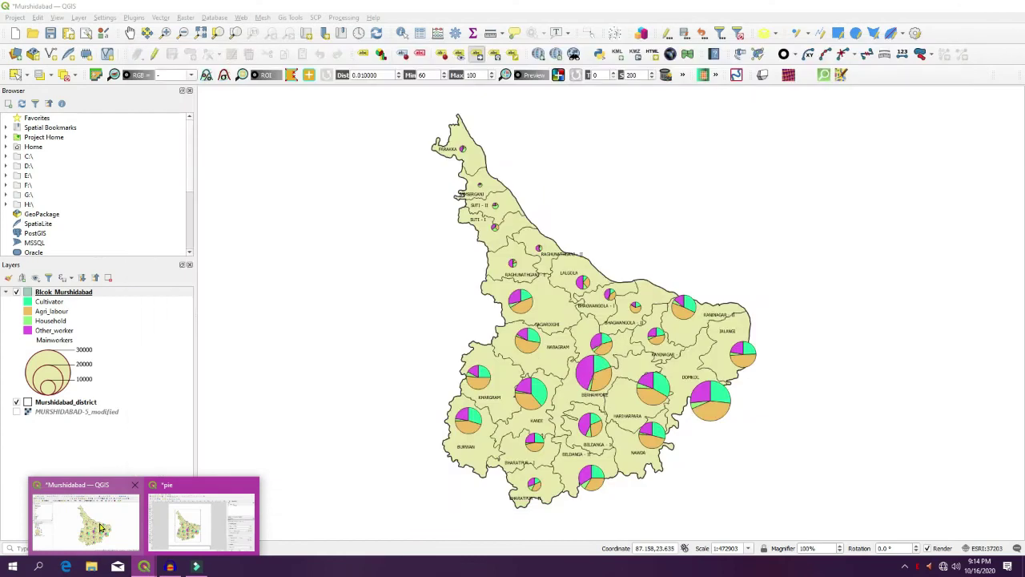
{"action": "left_click", "coordinate": [100, 527]}
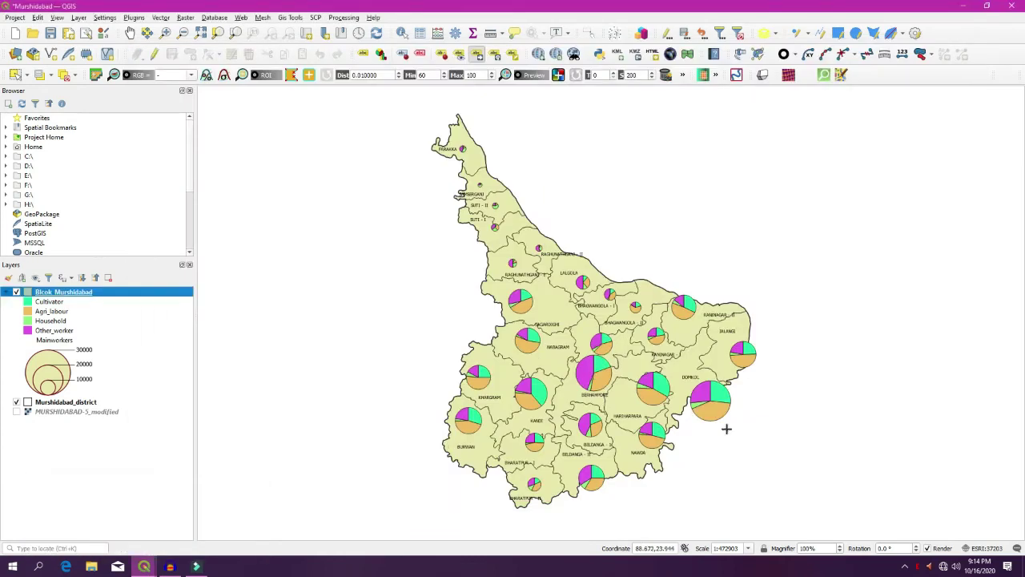
{"action": "left_click", "coordinate": [577, 373]}
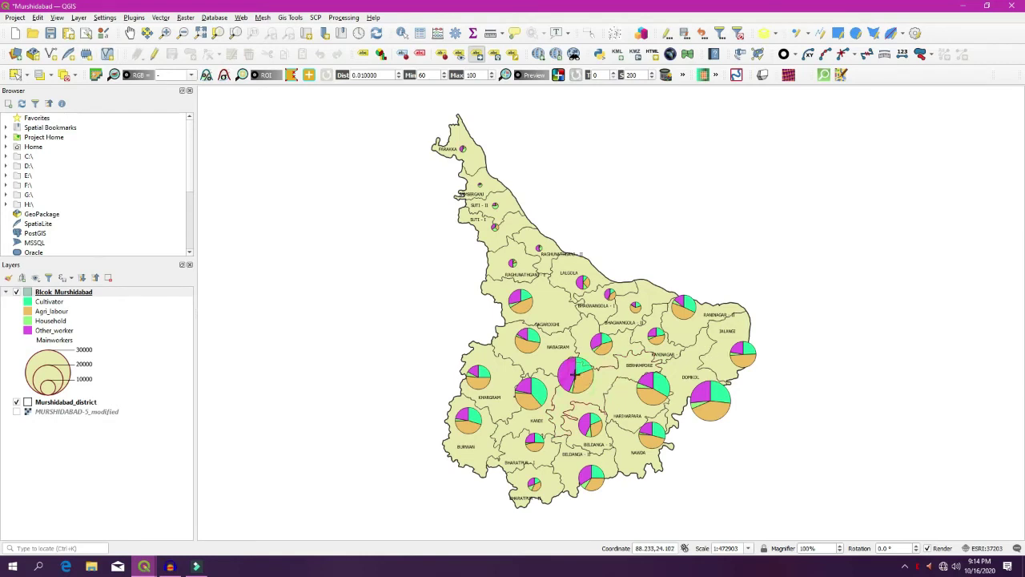
{"action": "left_click", "coordinate": [569, 368]}
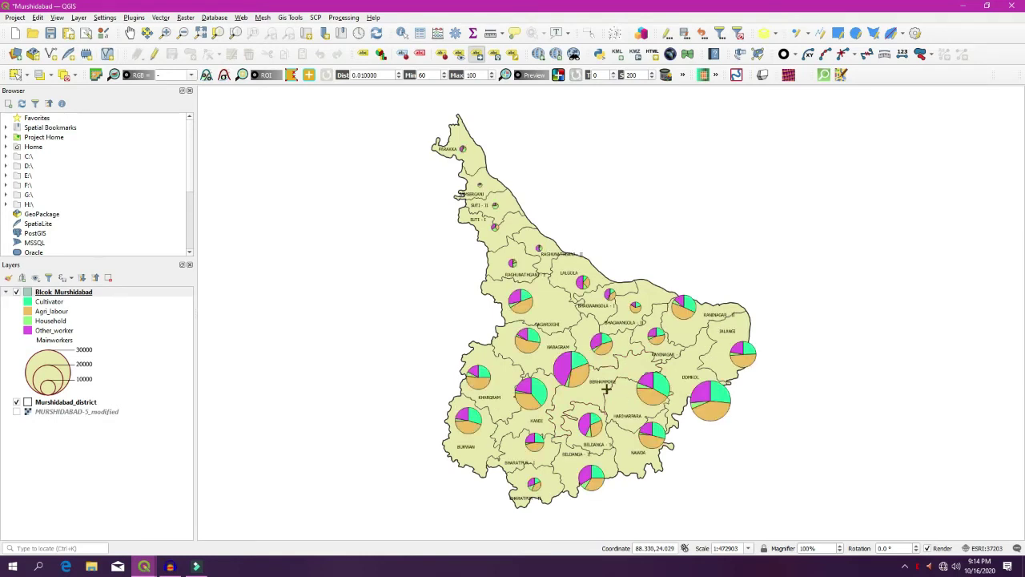
{"action": "left_click", "coordinate": [632, 362]}
{"action": "left_click", "coordinate": [589, 383]}
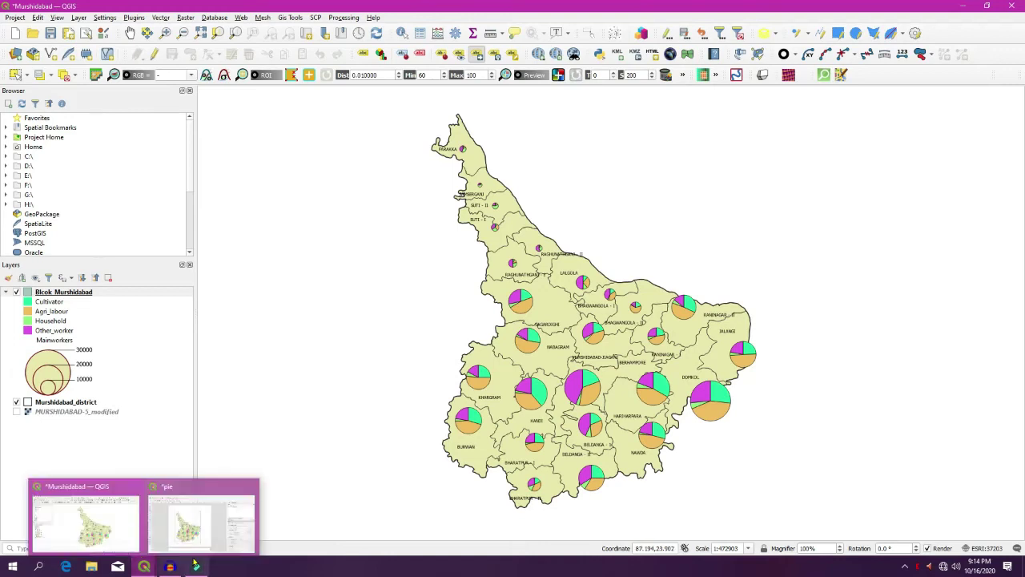
Step: Return to the "pie" layout and add a legend over the empty northeastern part of the map frame
{"action": "mouse_move", "coordinate": [196, 566]}
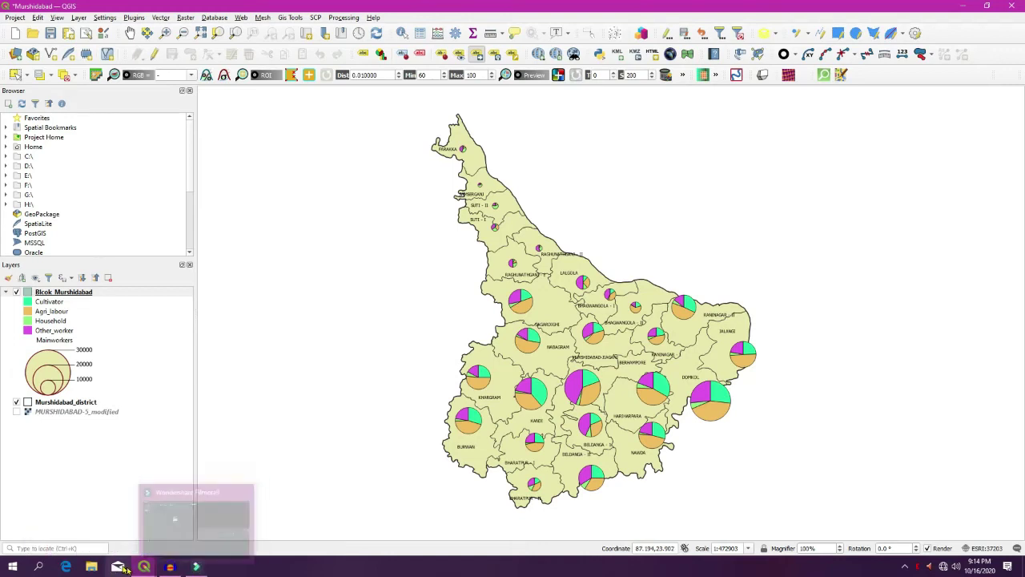
{"action": "mouse_move", "coordinate": [144, 566]}
{"action": "left_click", "coordinate": [187, 526]}
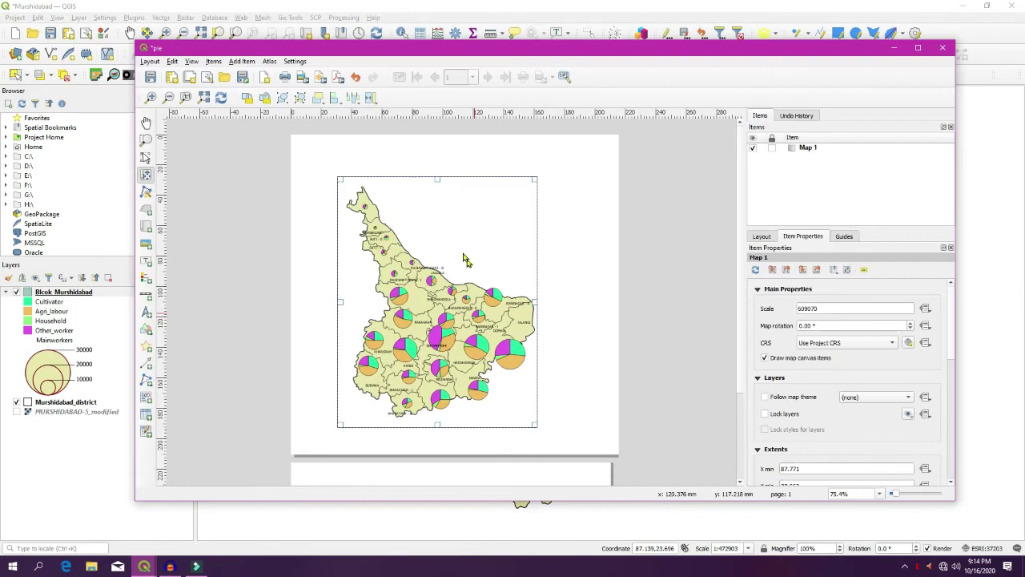
{"action": "left_click", "coordinate": [146, 175]}
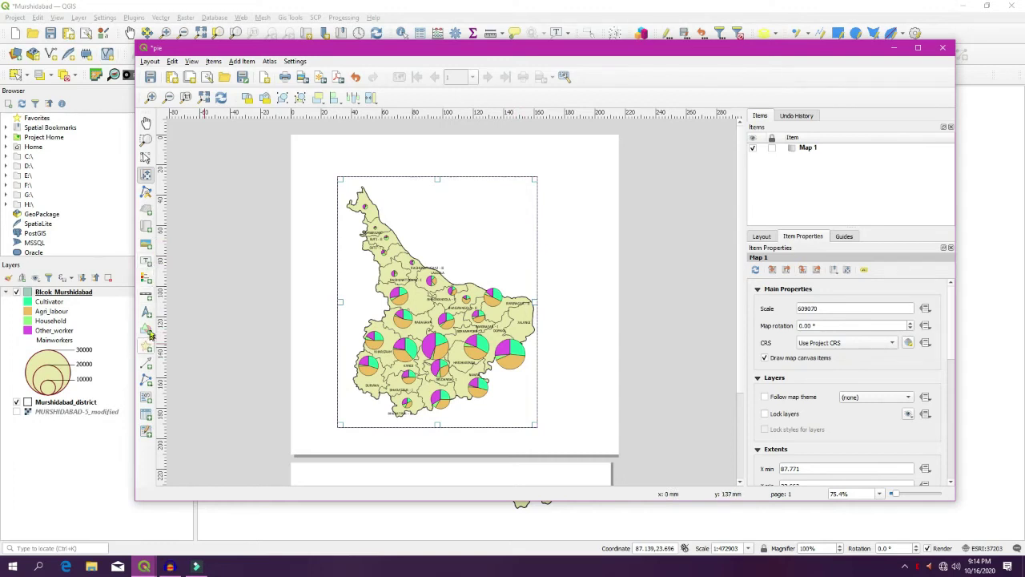
{"action": "left_click", "coordinate": [153, 278]}
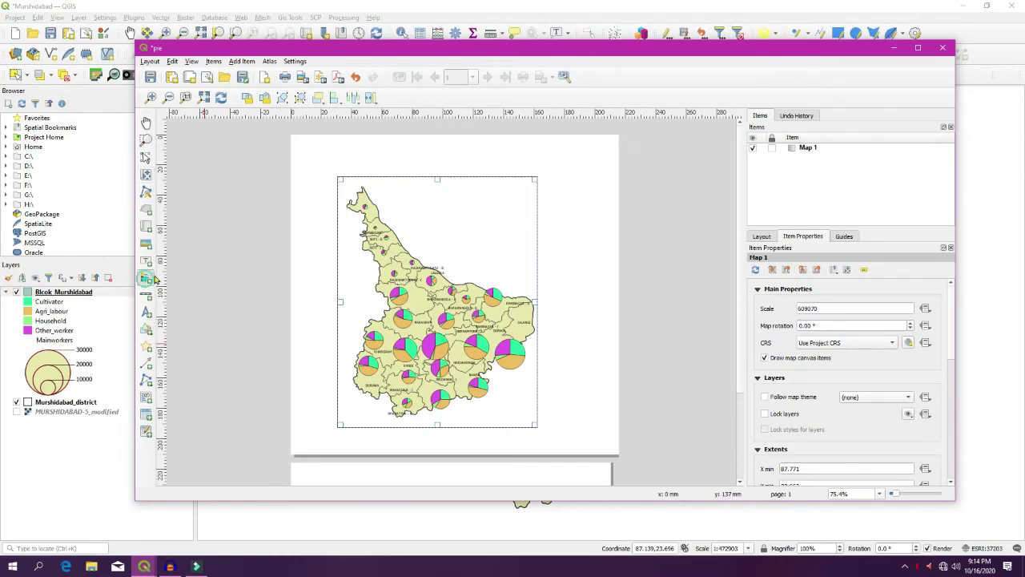
{"action": "left_click_drag", "start_coordinate": [457, 189], "coordinate": [522, 270]}
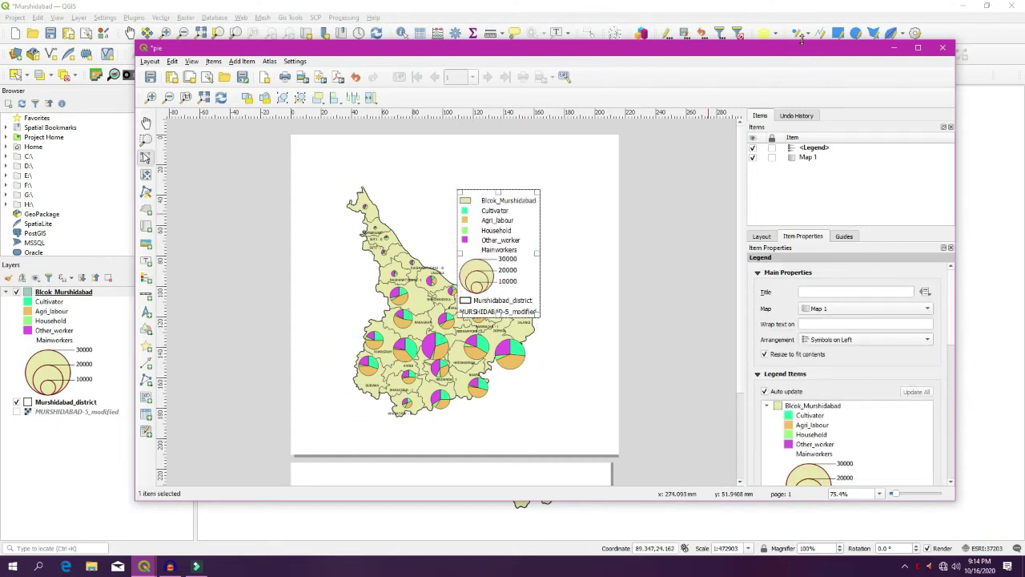
Step: Enlarge the layout window, turn off the legend's automatic updating and remove the MURSHIDABAD-5_modified entry from it
{"action": "left_click_drag", "start_coordinate": [830, 51], "coordinate": [807, 18]}
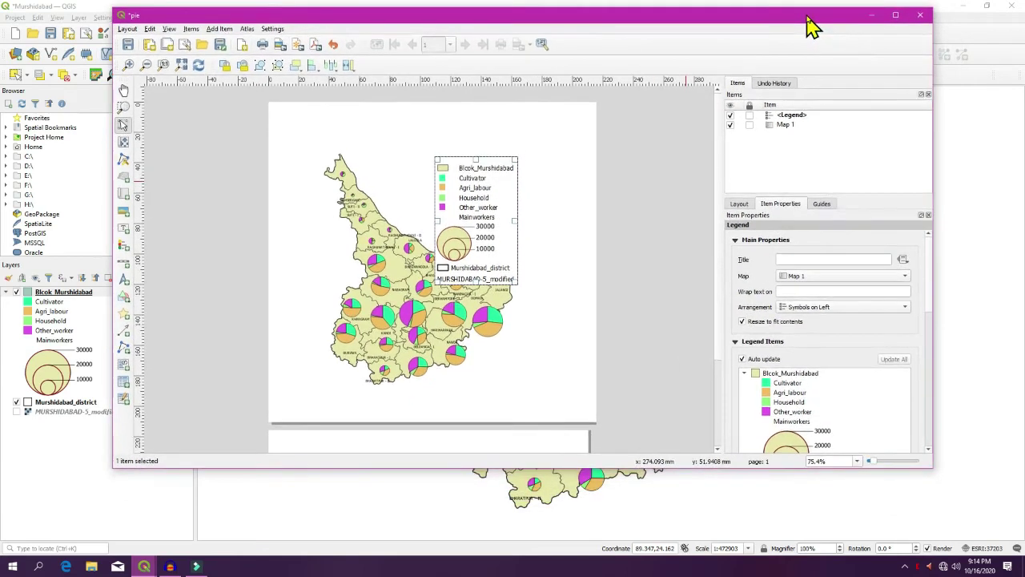
{"action": "left_click_drag", "start_coordinate": [582, 467], "coordinate": [581, 538]}
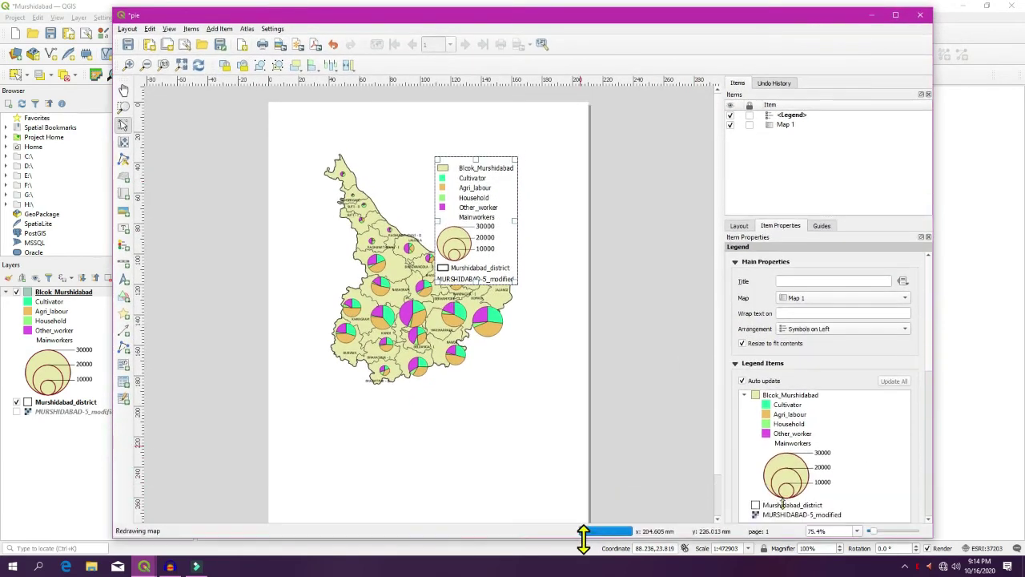
{"action": "left_click", "coordinate": [742, 381]}
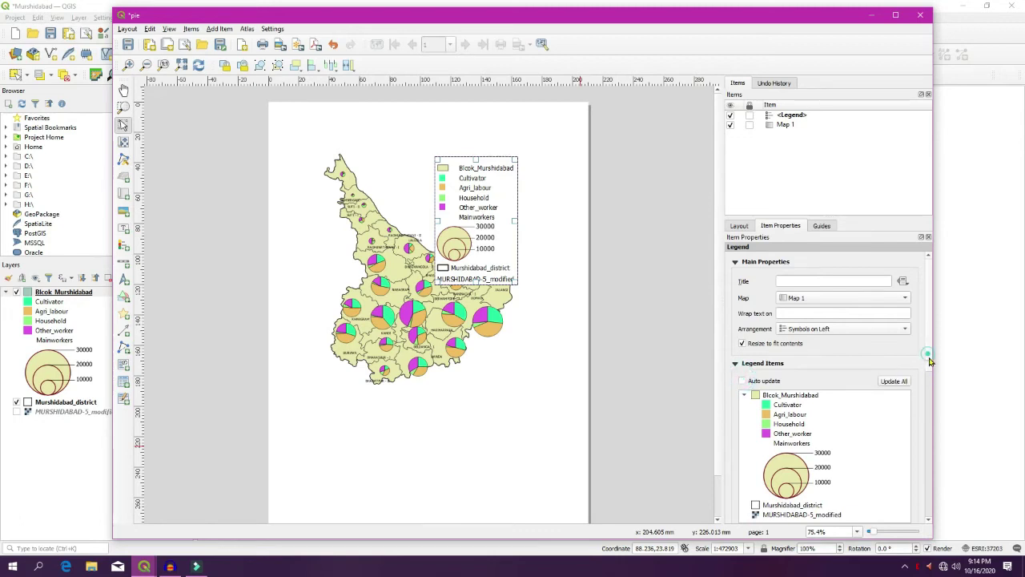
{"action": "scroll", "coordinate": [929, 392], "scroll_direction": "down", "scroll_amount": 5}
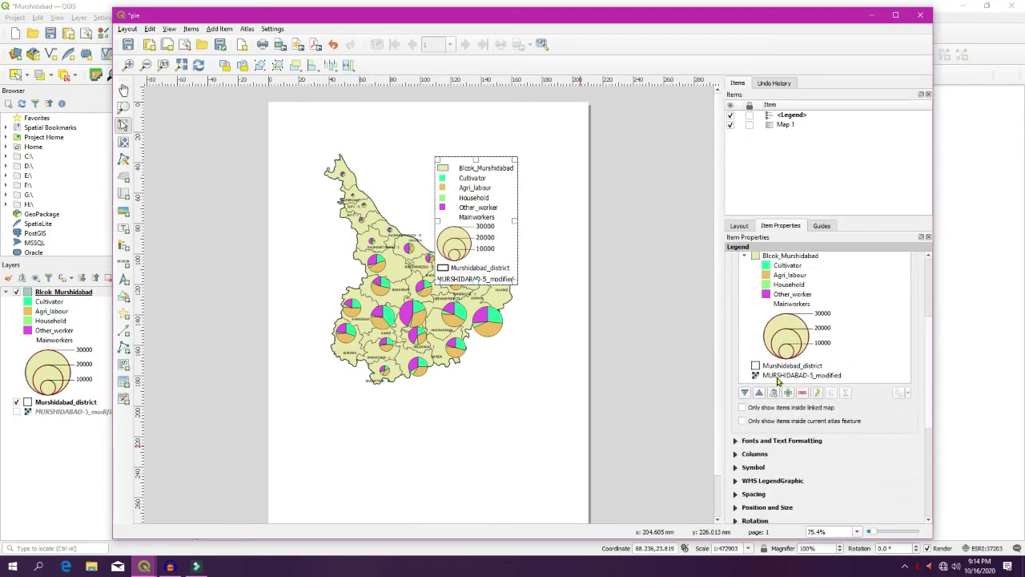
{"action": "left_click", "coordinate": [777, 376]}
{"action": "left_click", "coordinate": [802, 392]}
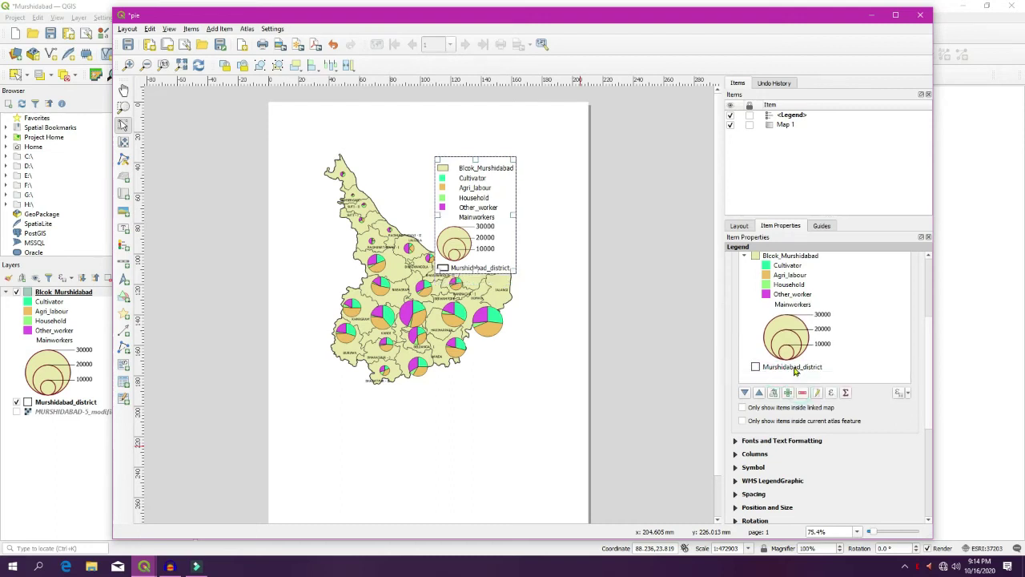
Step: Rename the block layer's legend entry as "Workers"
{"action": "double_click", "coordinate": [807, 257]}
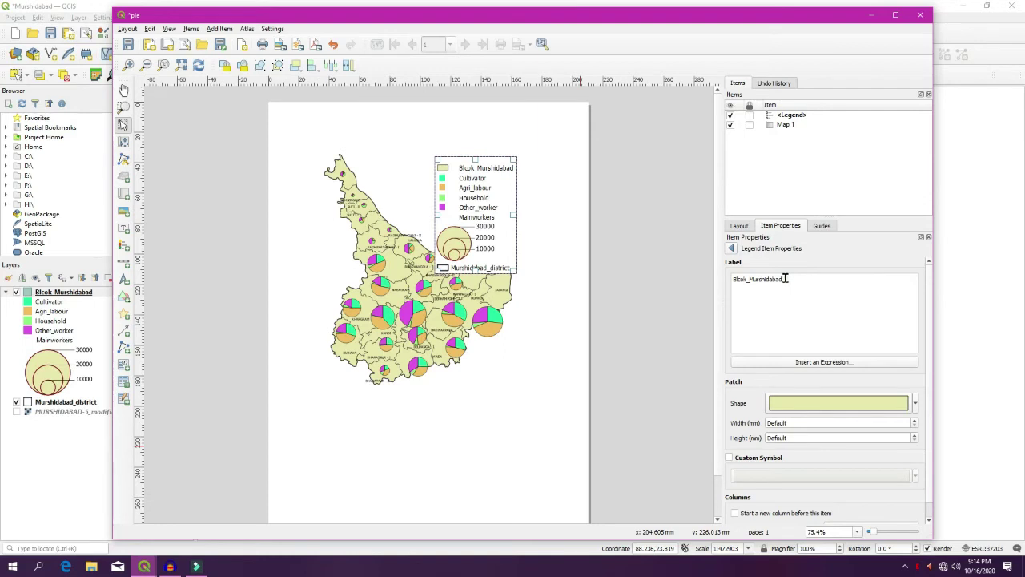
{"action": "left_click_drag", "start_coordinate": [785, 279], "coordinate": [672, 277]}
{"action": "type", "text": "Wor"}
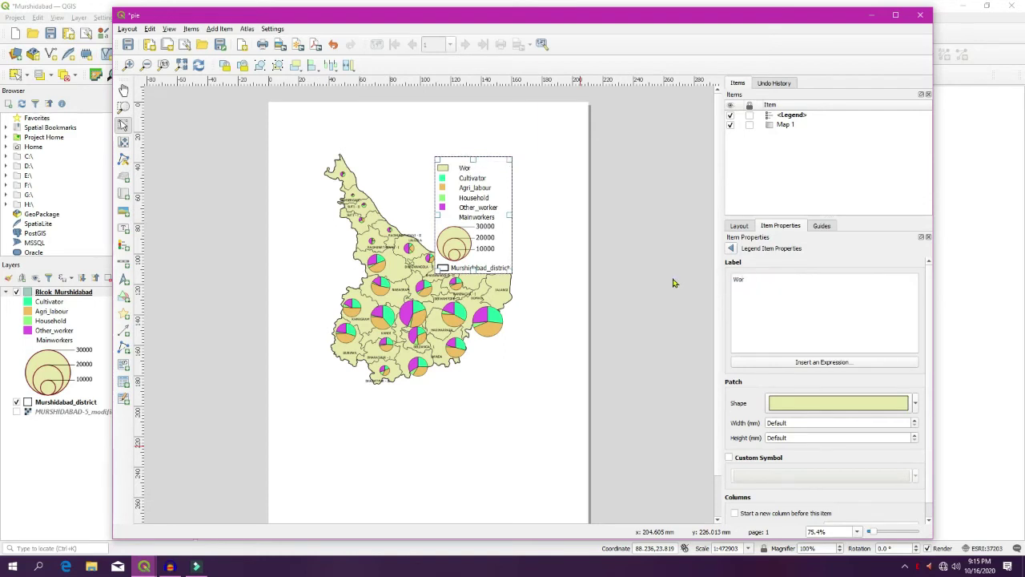
{"action": "type", "text": "kers"}
{"action": "left_click", "coordinate": [728, 249]}
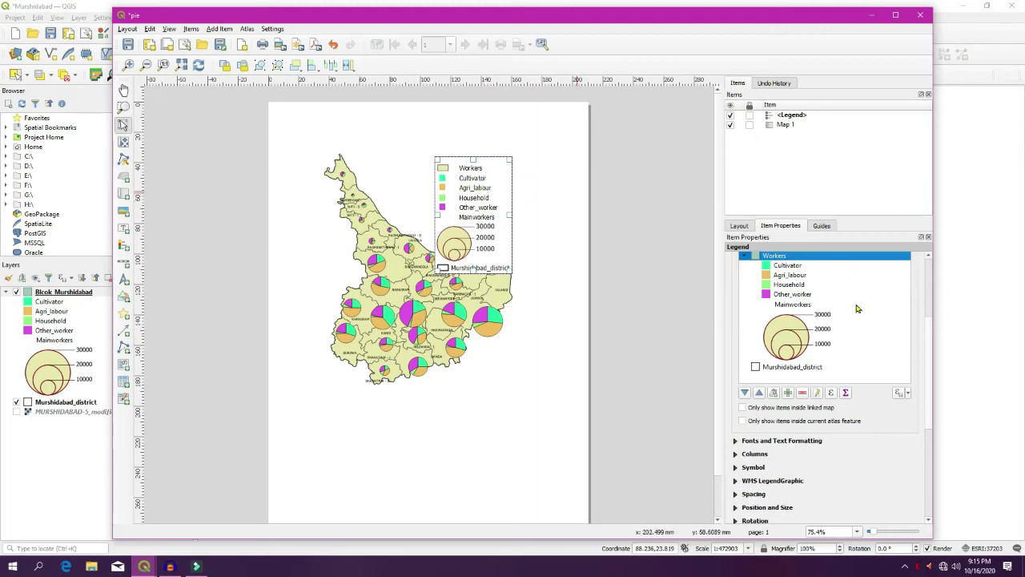
Step: Shift the legend slightly up and to the right, title it "LEGEND" and keep the Symbols on Left arrangement
{"action": "left_click_drag", "start_coordinate": [479, 213], "coordinate": [488, 207]}
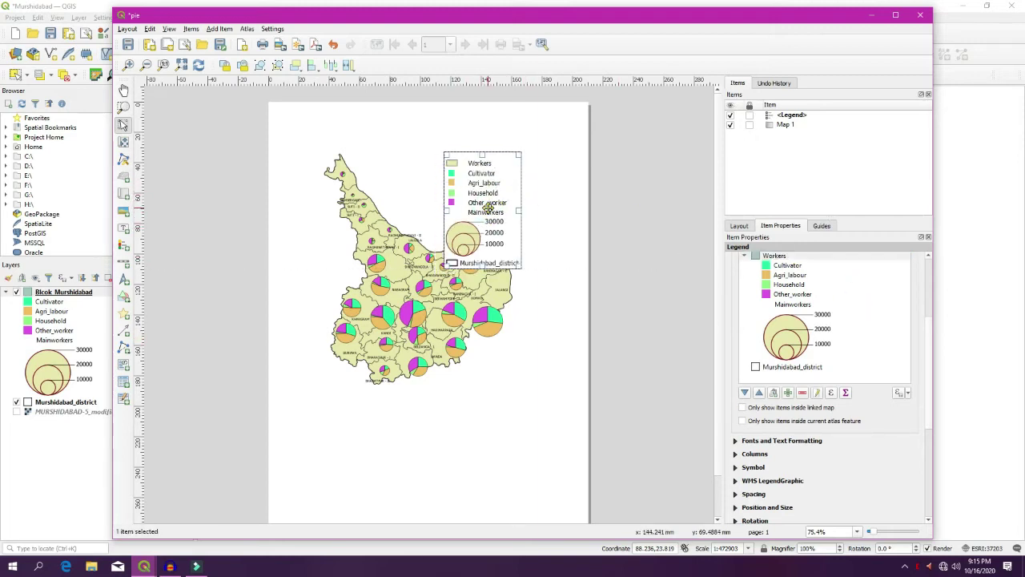
{"action": "scroll", "coordinate": [905, 308], "scroll_direction": "down", "scroll_amount": 5}
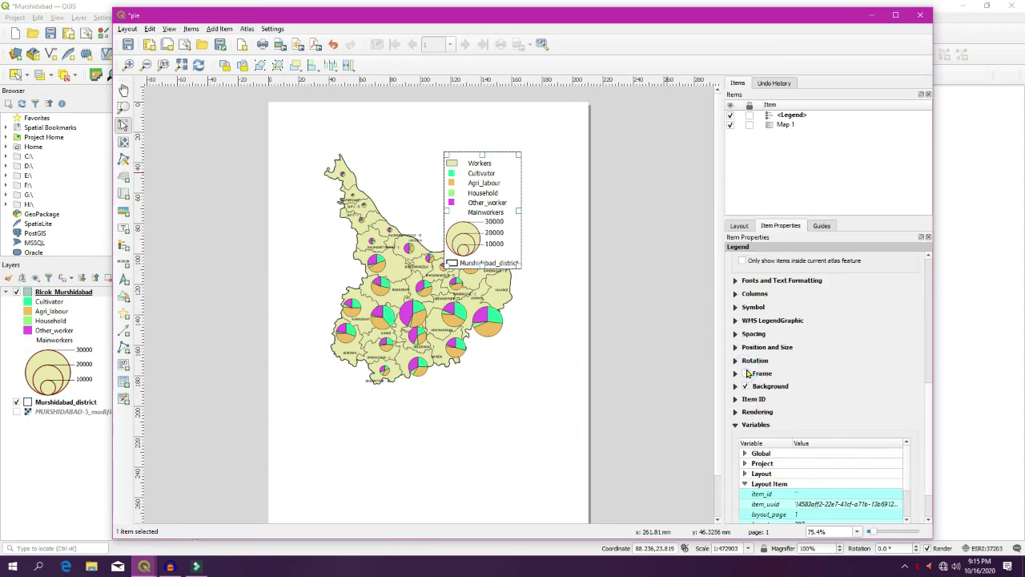
{"action": "scroll", "coordinate": [869, 328], "scroll_direction": "up", "scroll_amount": 2}
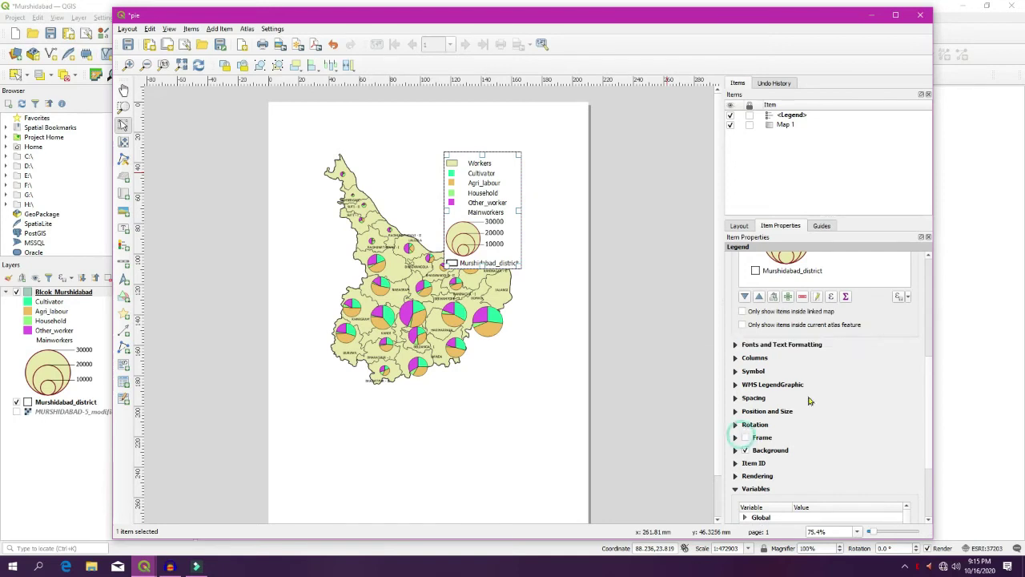
{"action": "scroll", "coordinate": [880, 368], "scroll_direction": "up", "scroll_amount": 4}
{"action": "scroll", "coordinate": [879, 369], "scroll_direction": "up", "scroll_amount": 3}
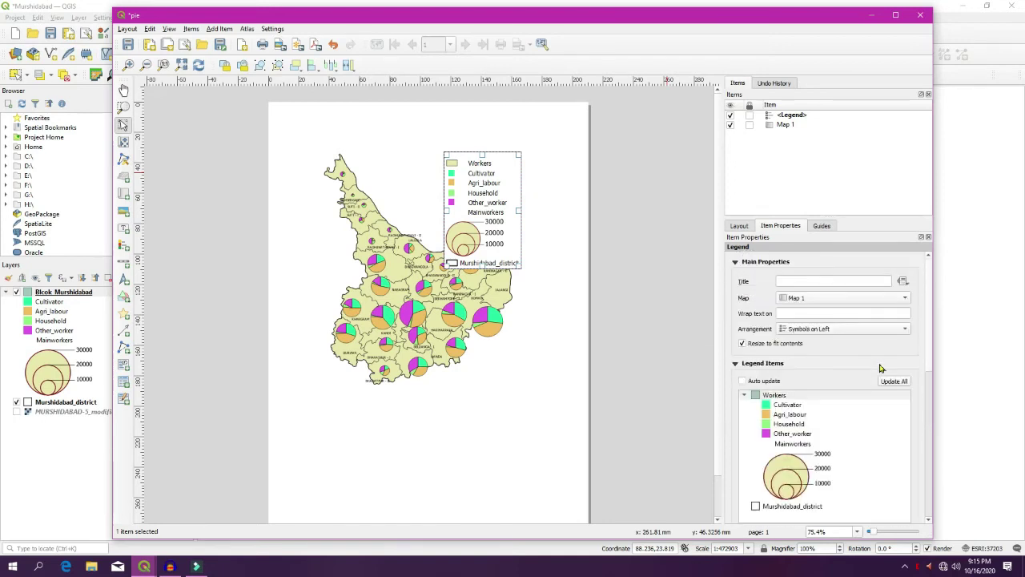
{"action": "left_click", "coordinate": [808, 280]}
{"action": "type", "text": "LEGEND"}
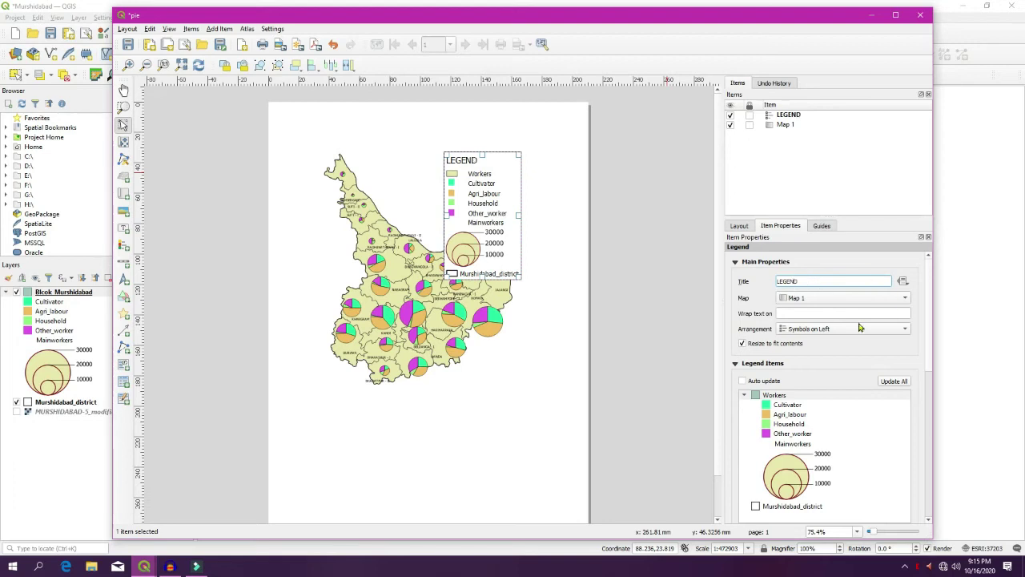
{"action": "left_click", "coordinate": [817, 328]}
{"action": "left_click", "coordinate": [815, 324]}
Step: Set the legend's symbol width to 10 mm and open its column settings
{"action": "scroll", "coordinate": [834, 372], "scroll_direction": "down", "scroll_amount": 6}
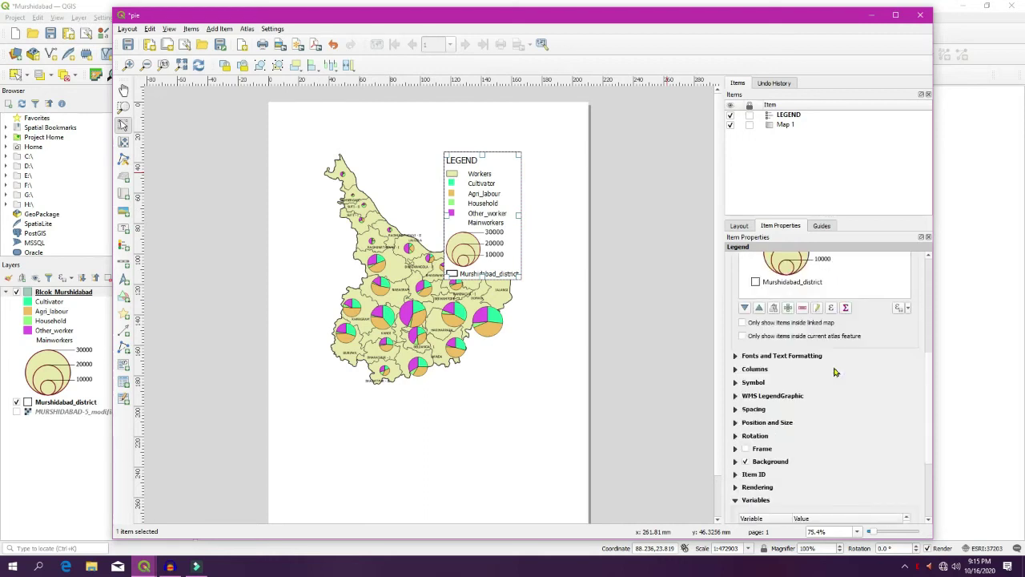
{"action": "left_click", "coordinate": [742, 383]}
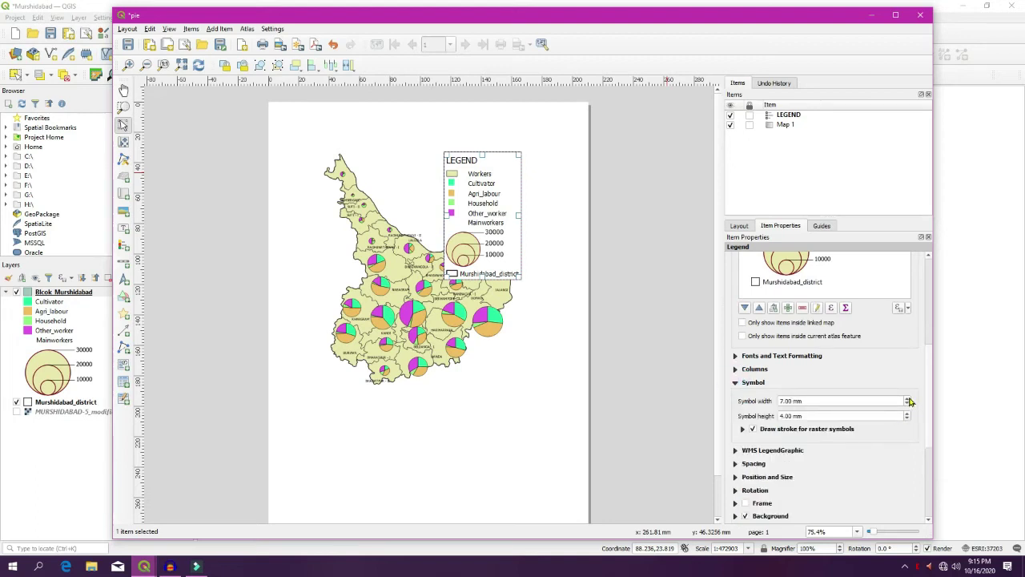
{"action": "left_click", "coordinate": [908, 398]}
{"action": "left_click", "coordinate": [908, 398]}
{"action": "left_click", "coordinate": [908, 398]}
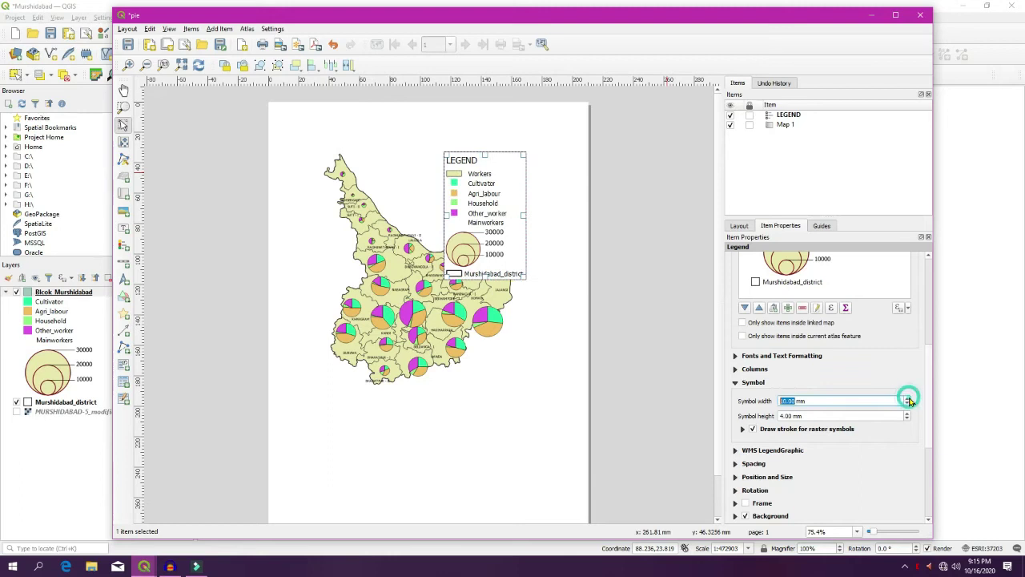
{"action": "left_click", "coordinate": [739, 369]}
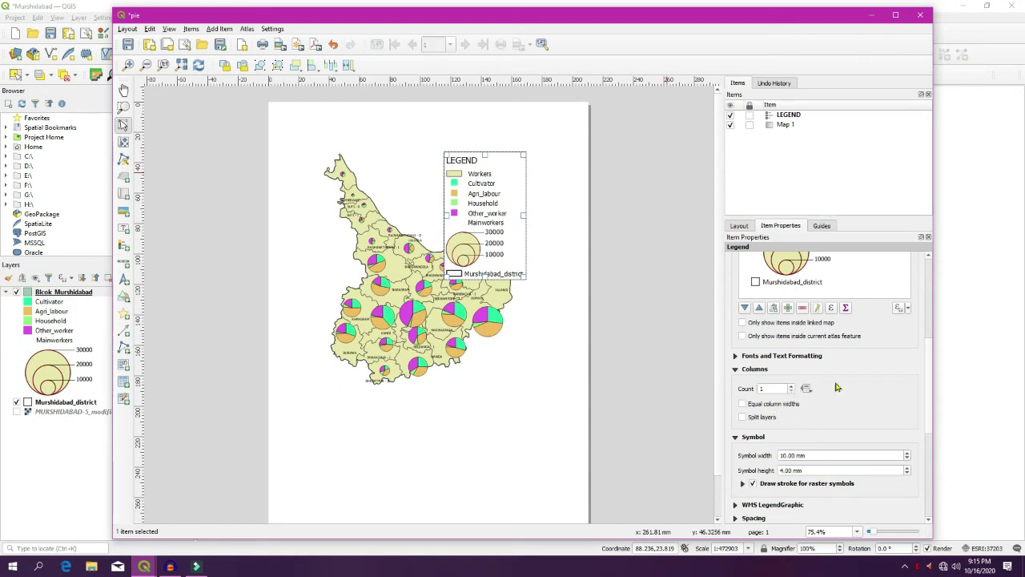
Step: Centre the legend title and set its font style to Bold
{"action": "left_click", "coordinate": [735, 356]}
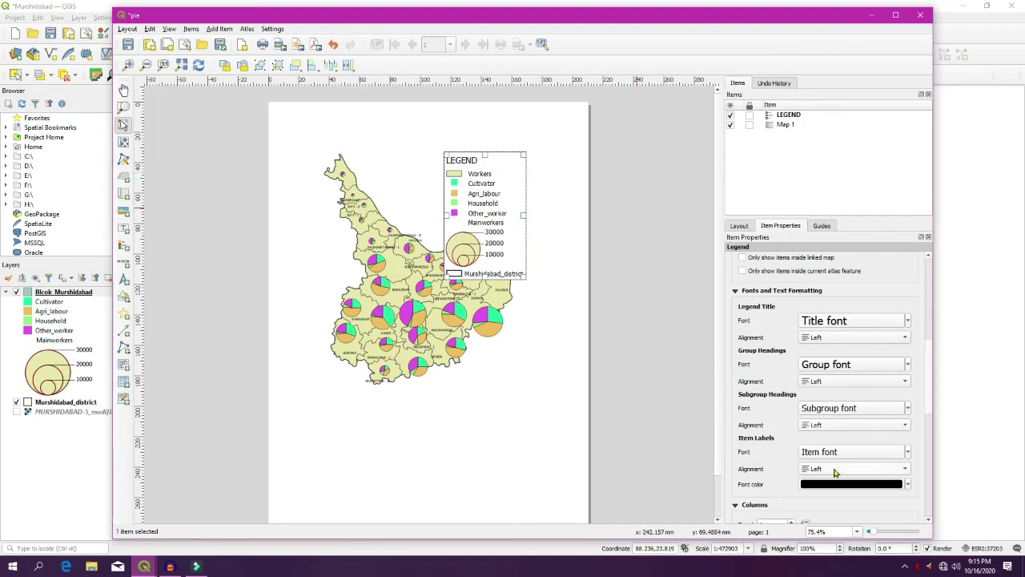
{"action": "left_click", "coordinate": [830, 338]}
{"action": "left_click", "coordinate": [838, 350]}
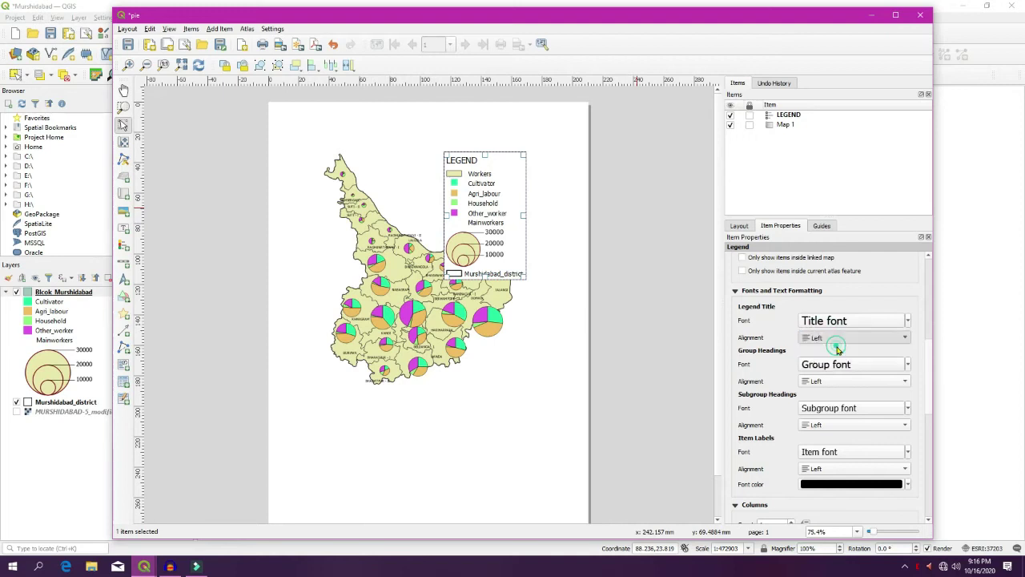
{"action": "left_click", "coordinate": [825, 322]}
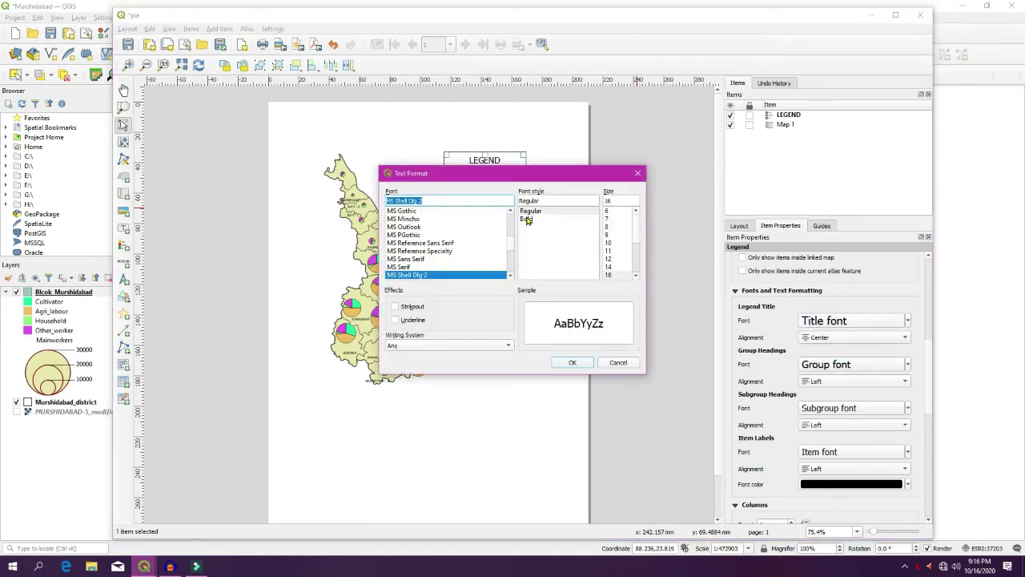
{"action": "left_click", "coordinate": [527, 219]}
{"action": "left_click", "coordinate": [572, 362]}
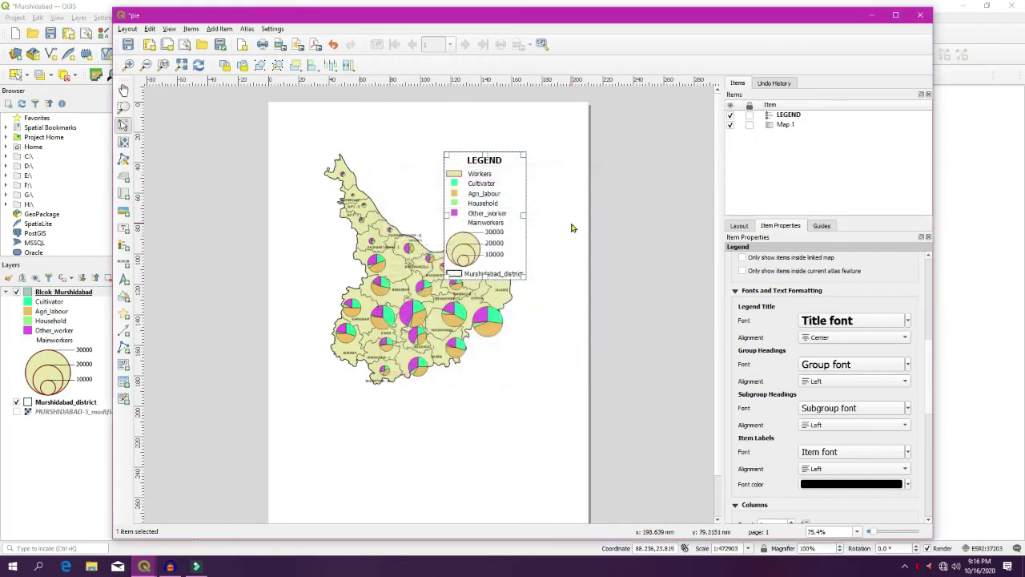
{"action": "left_click", "coordinate": [551, 209]}
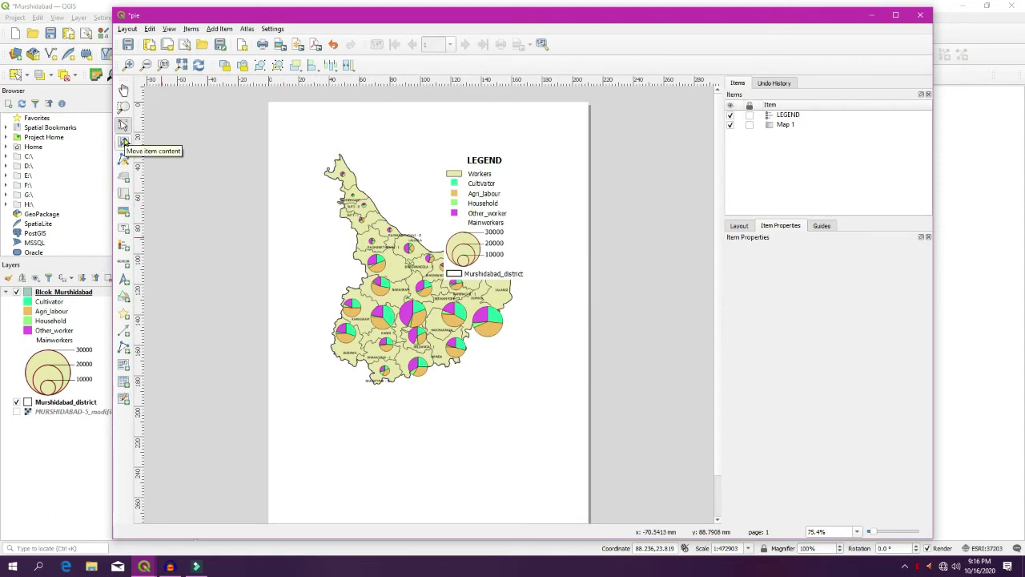
Step: Give the map item a black frame and increase the frame's thickness
{"action": "left_click", "coordinate": [358, 228]}
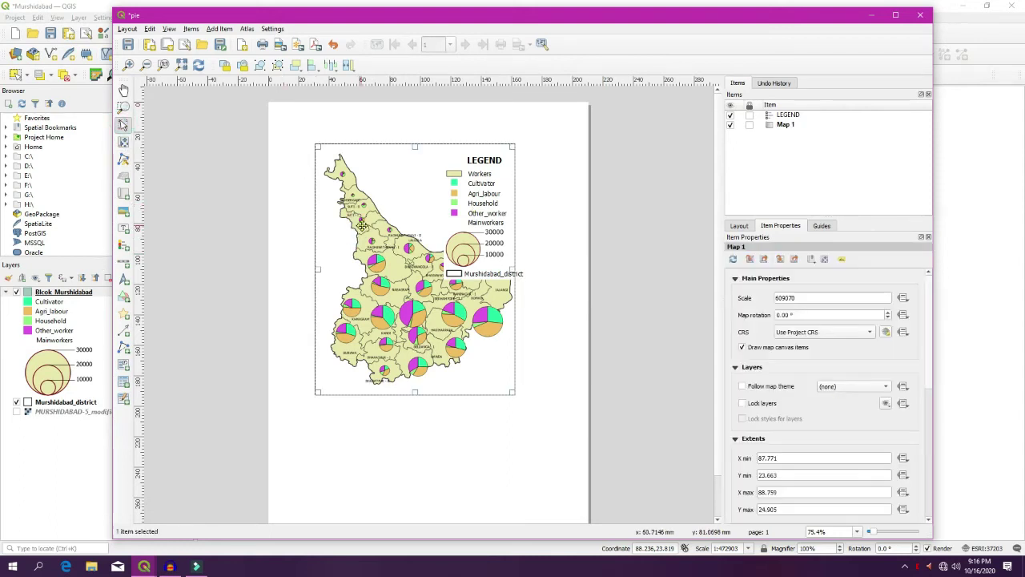
{"action": "left_click_drag", "start_coordinate": [929, 308], "coordinate": [927, 429]}
{"action": "left_click", "coordinate": [735, 327]}
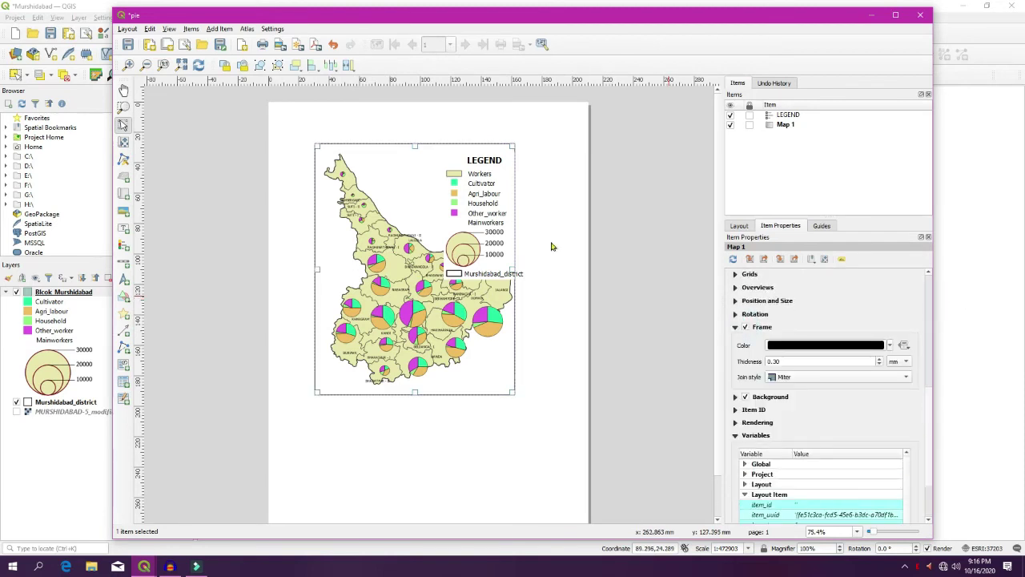
{"action": "left_click", "coordinate": [881, 358]}
{"action": "left_click", "coordinate": [881, 358]}
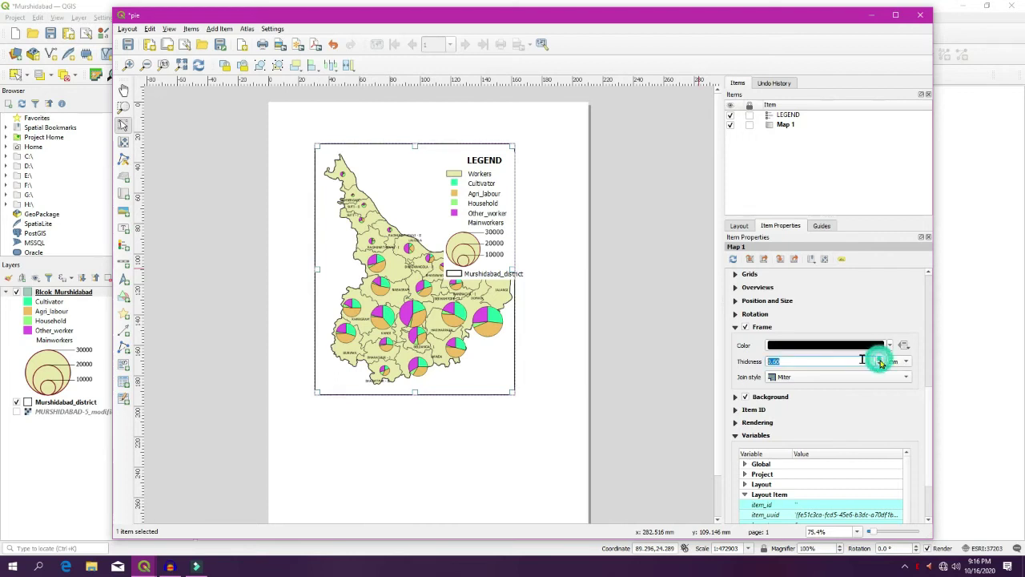
{"action": "left_click", "coordinate": [545, 349]}
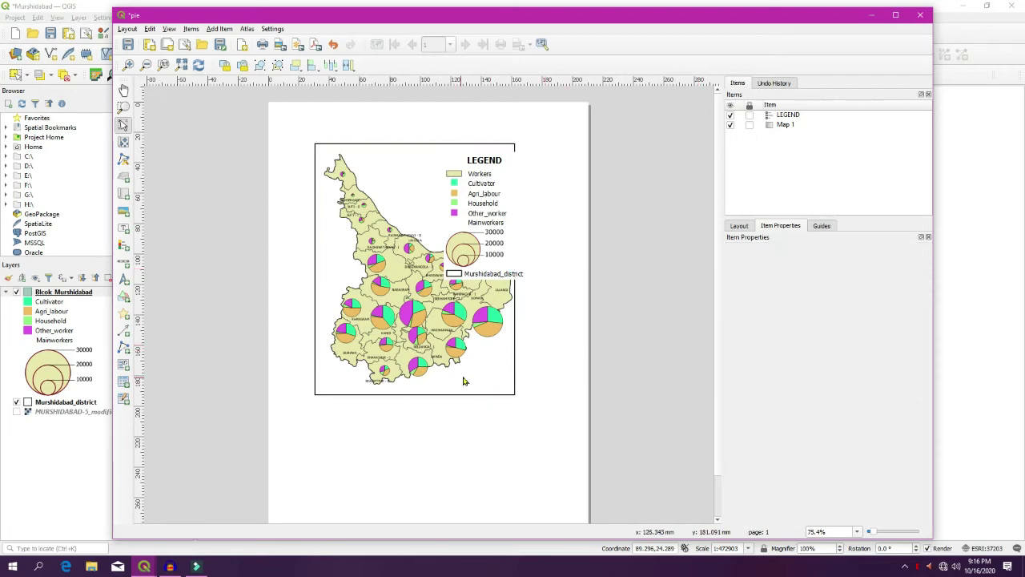
Step: Move the map down the page and enlarge it from its lower-right corner to fill more of the sheet
{"action": "left_click", "coordinate": [403, 296]}
{"action": "left_click_drag", "start_coordinate": [404, 296], "coordinate": [403, 350]}
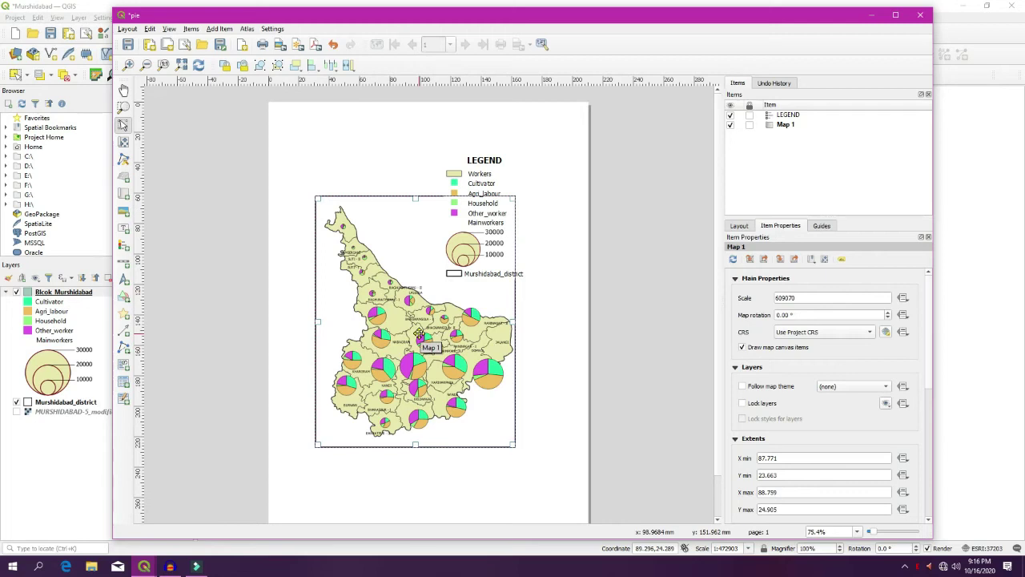
{"action": "key", "text": "ctrl+minus"}
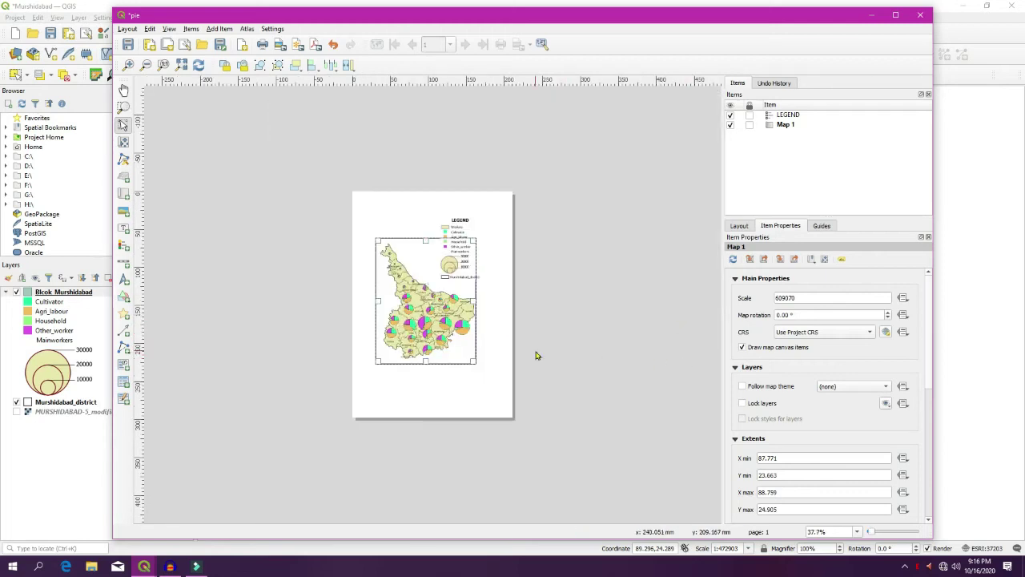
{"action": "key", "text": "ctrl+plus"}
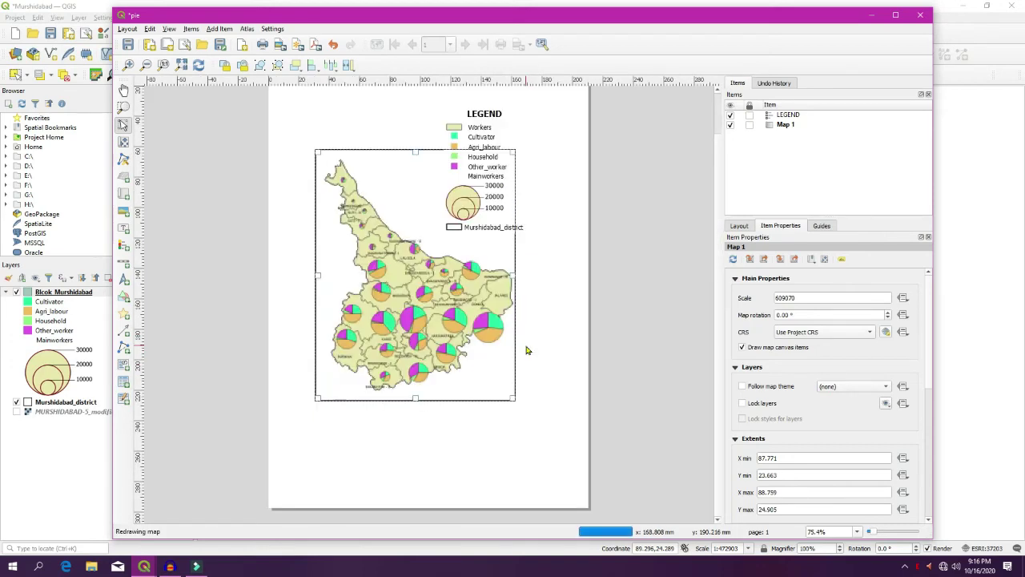
{"action": "left_click_drag", "start_coordinate": [516, 398], "coordinate": [552, 454]}
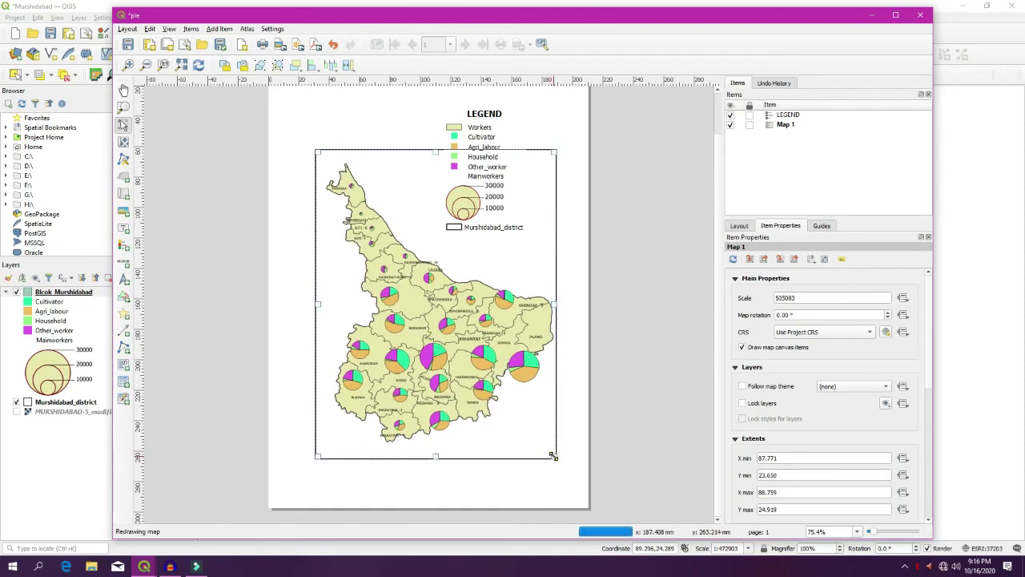
Step: Move the legend into the empty upper-right corner of the map and give it a frame
{"action": "left_click_drag", "start_coordinate": [488, 186], "coordinate": [506, 253]}
{"action": "left_click", "coordinate": [570, 240]}
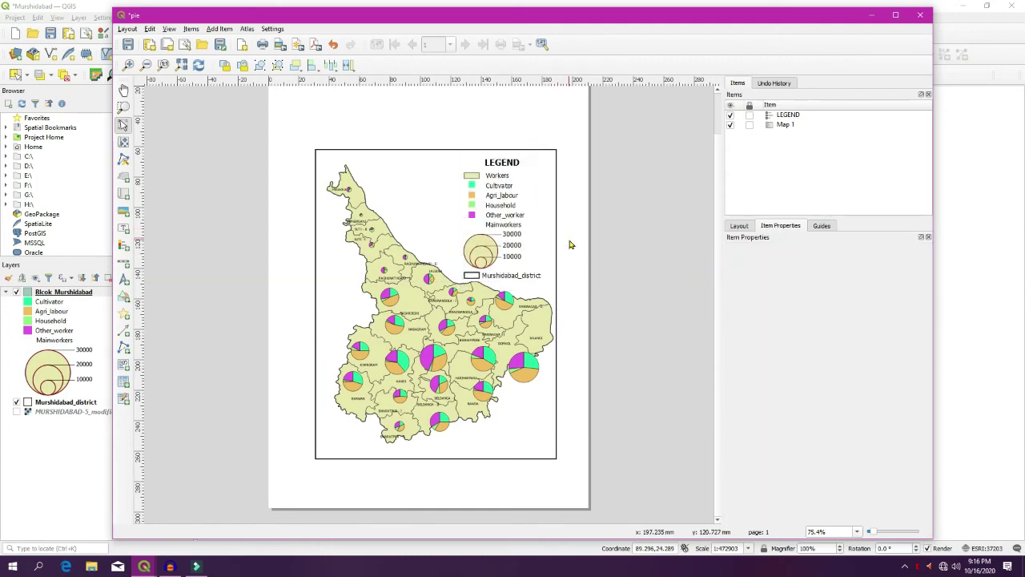
{"action": "left_click", "coordinate": [500, 226]}
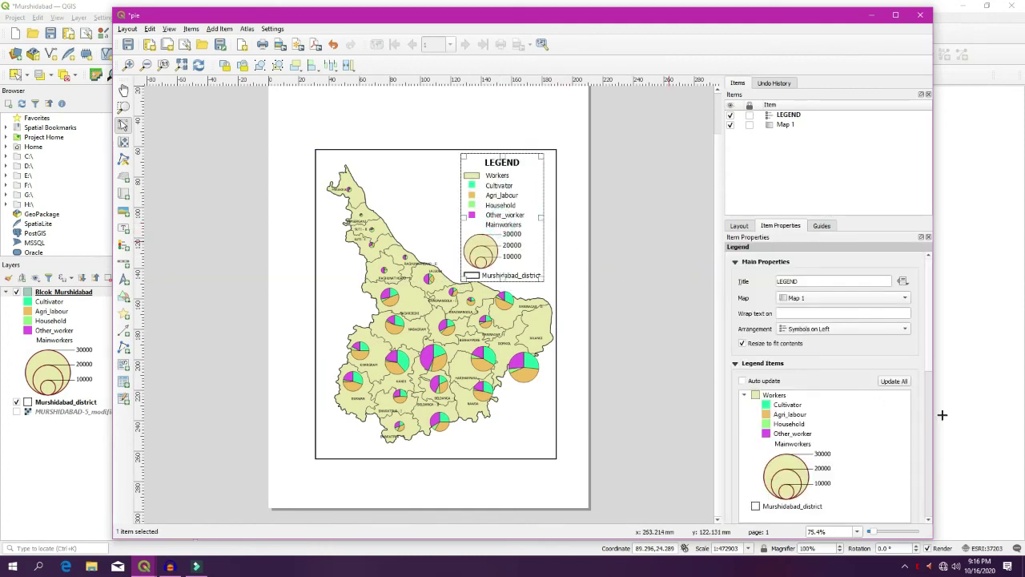
{"action": "left_click_drag", "start_coordinate": [928, 313], "coordinate": [923, 434]}
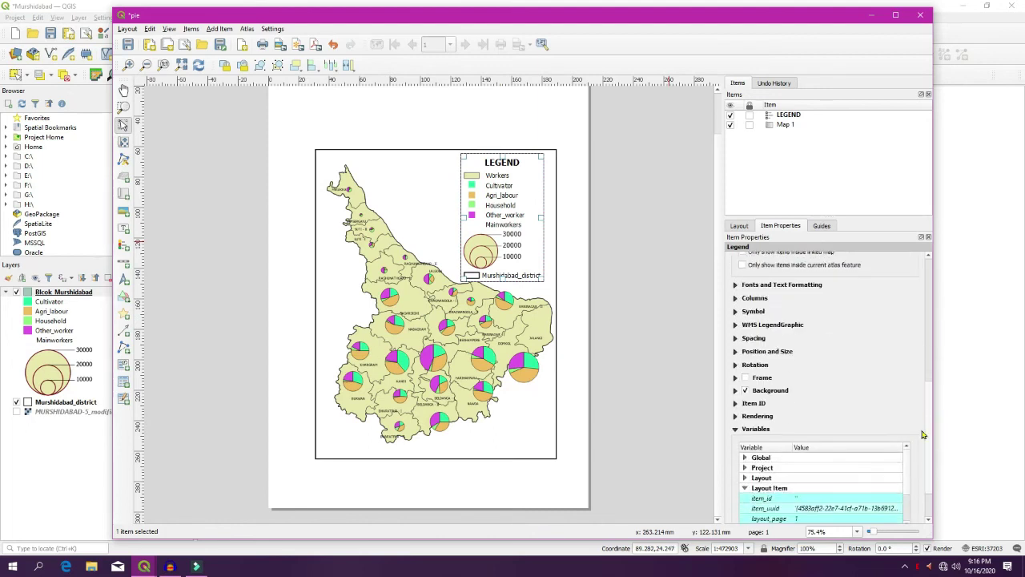
{"action": "left_click", "coordinate": [746, 378]}
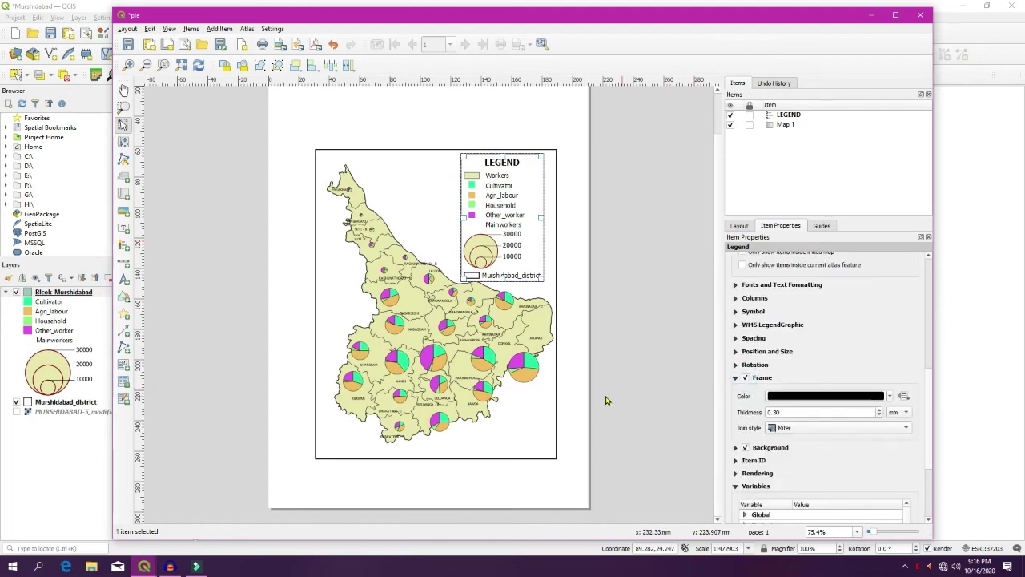
{"action": "left_click", "coordinate": [571, 278]}
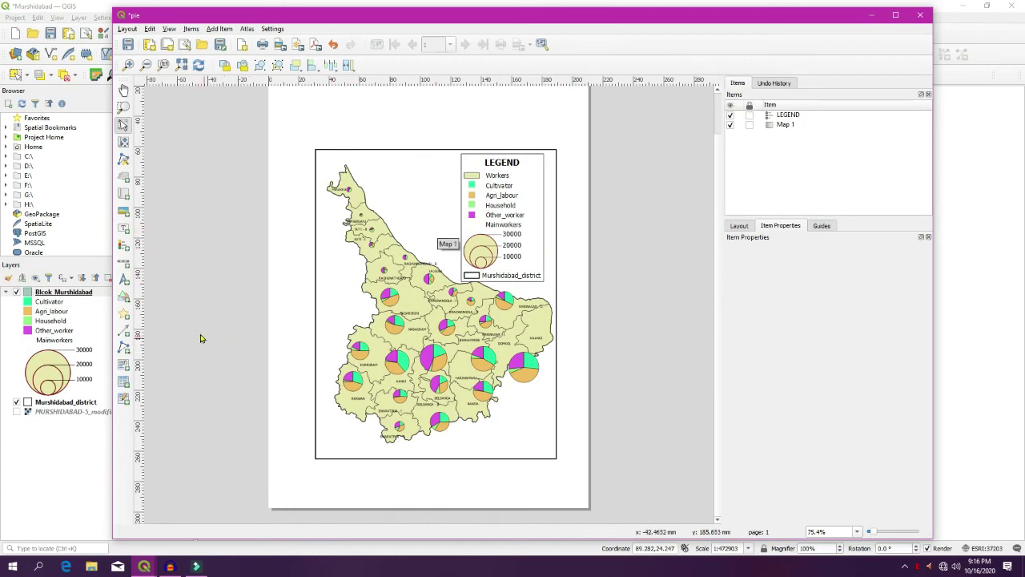
Step: Add a small north arrow in the upper-left corner of the map
{"action": "left_click", "coordinate": [123, 278]}
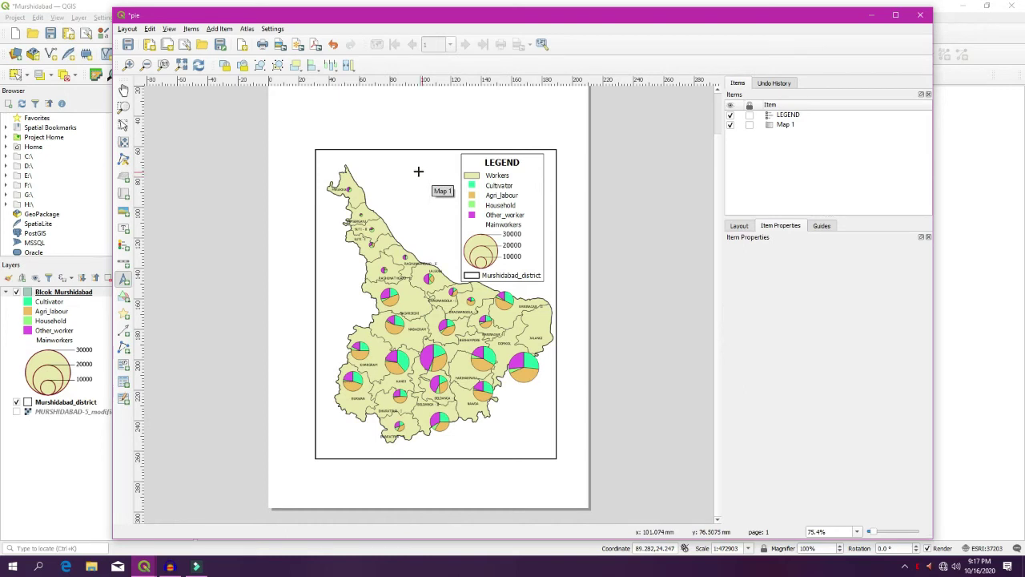
{"action": "left_click_drag", "start_coordinate": [322, 159], "coordinate": [331, 171]}
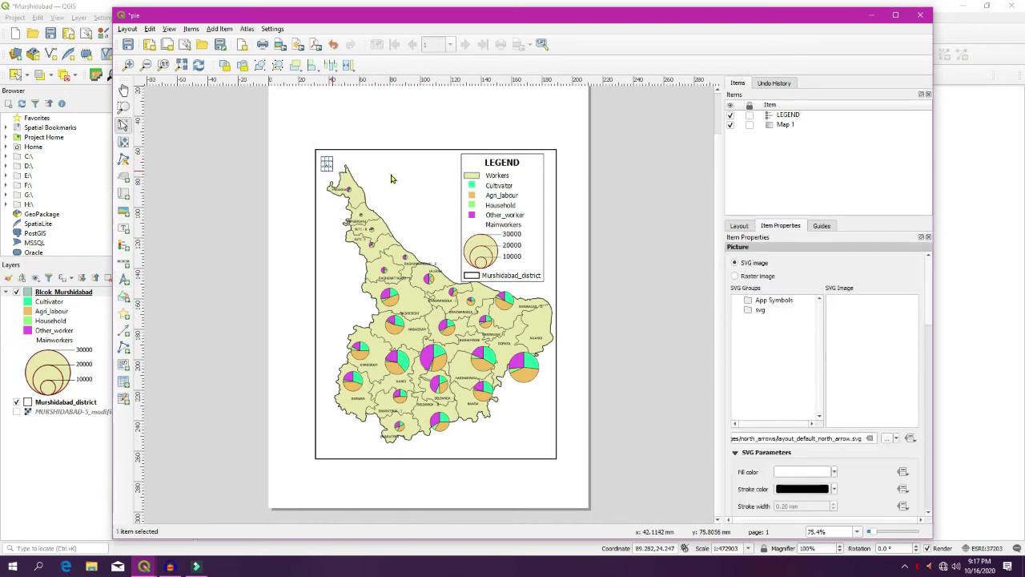
{"action": "left_click", "coordinate": [359, 198]}
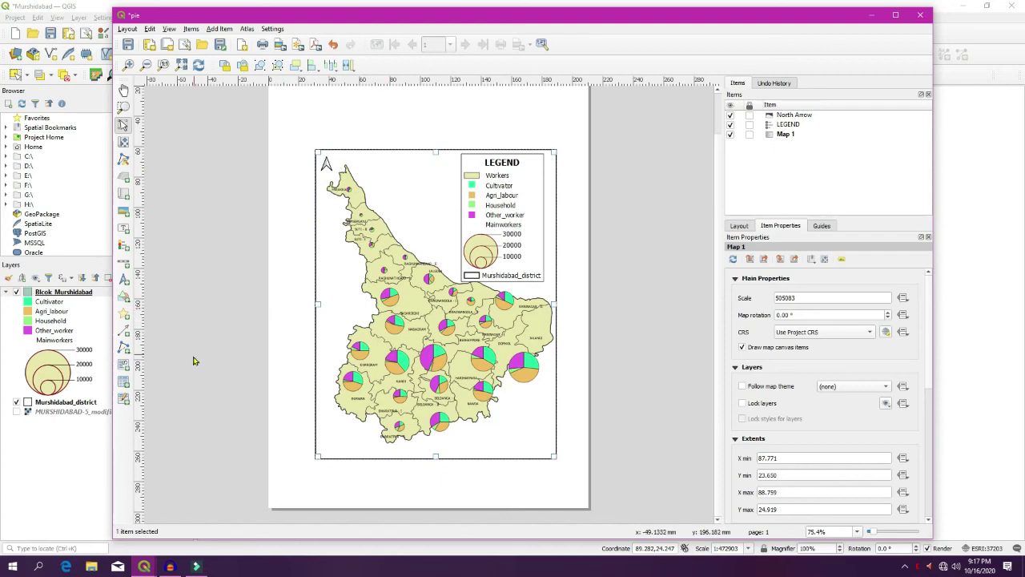
Step: Add a Double Box scale bar with three right segments and place it inside the map's lower-right corner
{"action": "left_click", "coordinate": [124, 262]}
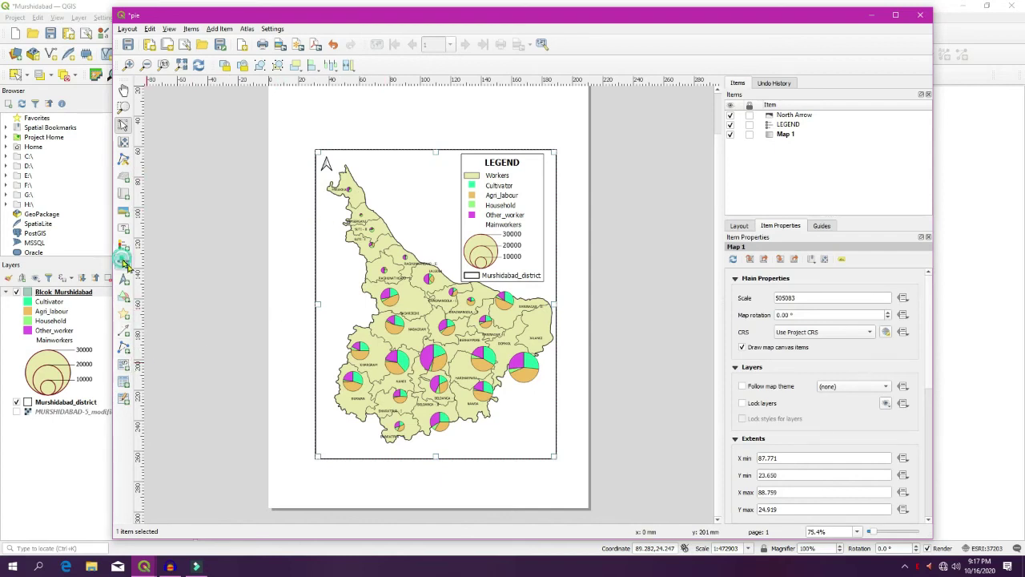
{"action": "left_click_drag", "start_coordinate": [453, 442], "coordinate": [538, 445]}
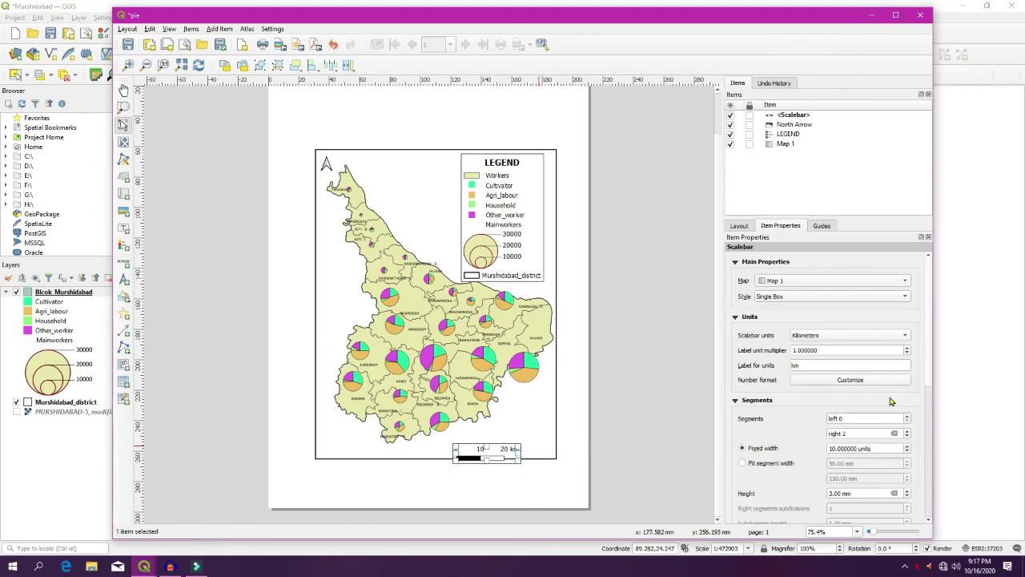
{"action": "left_click", "coordinate": [908, 430]}
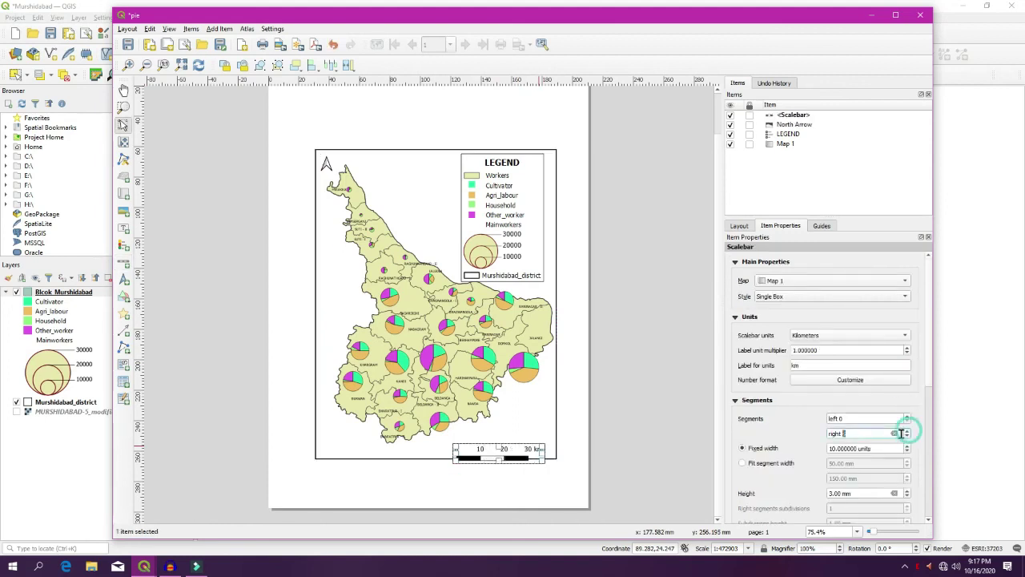
{"action": "left_click", "coordinate": [787, 297]}
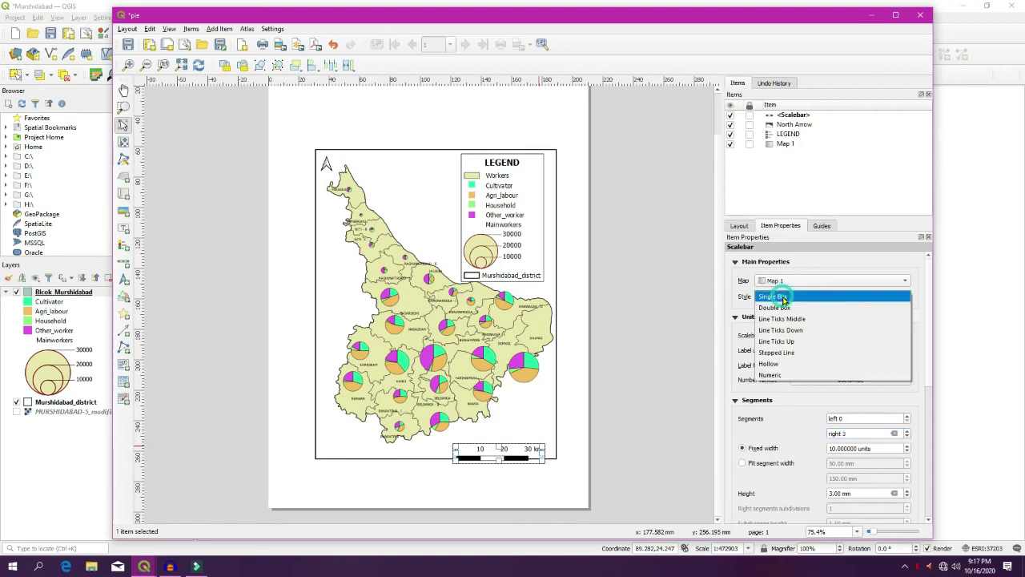
{"action": "left_click", "coordinate": [785, 306]}
{"action": "left_click_drag", "start_coordinate": [503, 450], "coordinate": [506, 429]}
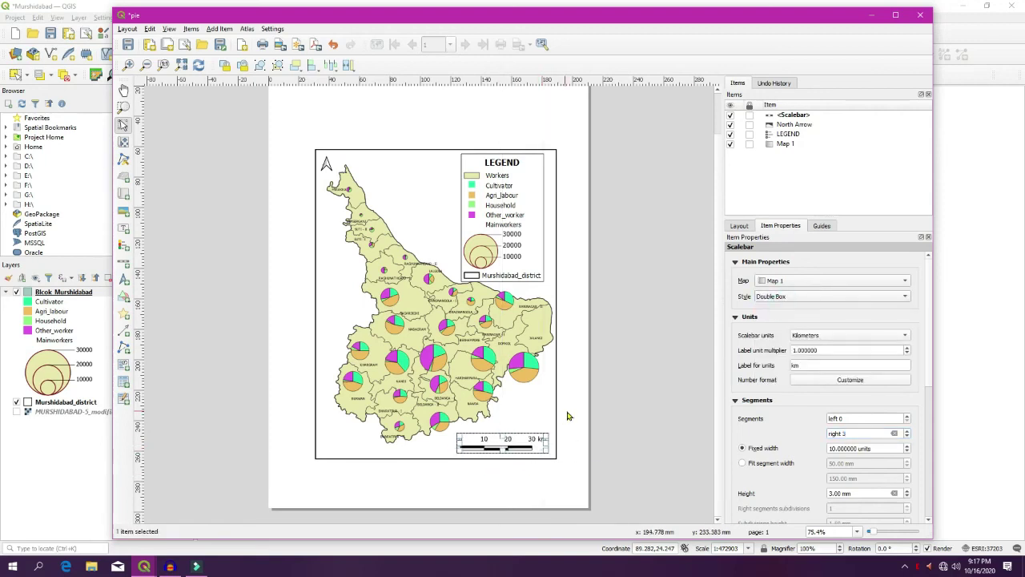
{"action": "left_click", "coordinate": [567, 413]}
Step: Add a grid to the map with X and Y intervals of 0.25 map units
{"action": "left_click", "coordinate": [551, 399]}
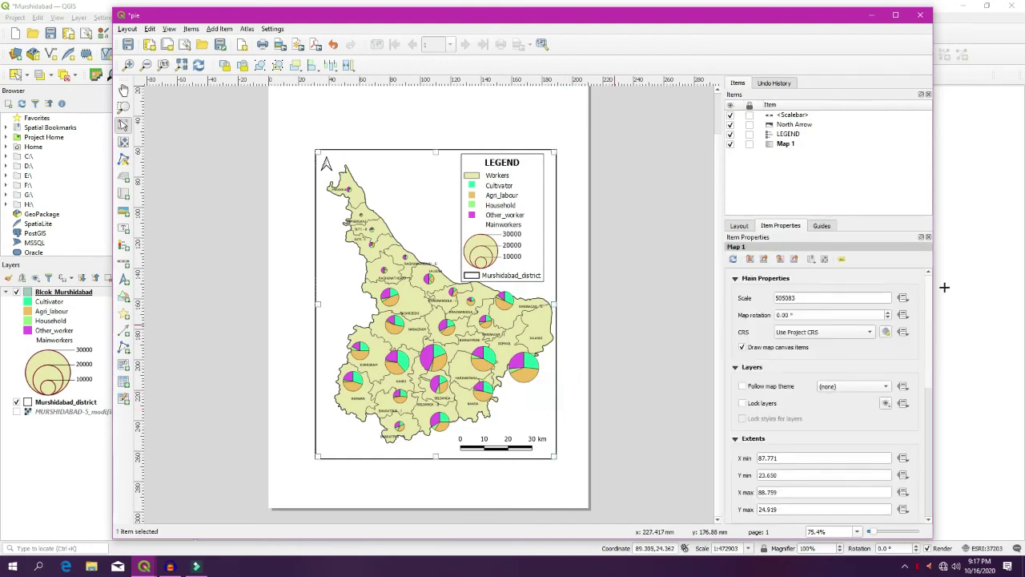
{"action": "scroll", "coordinate": [825, 360], "scroll_direction": "down", "scroll_amount": 10}
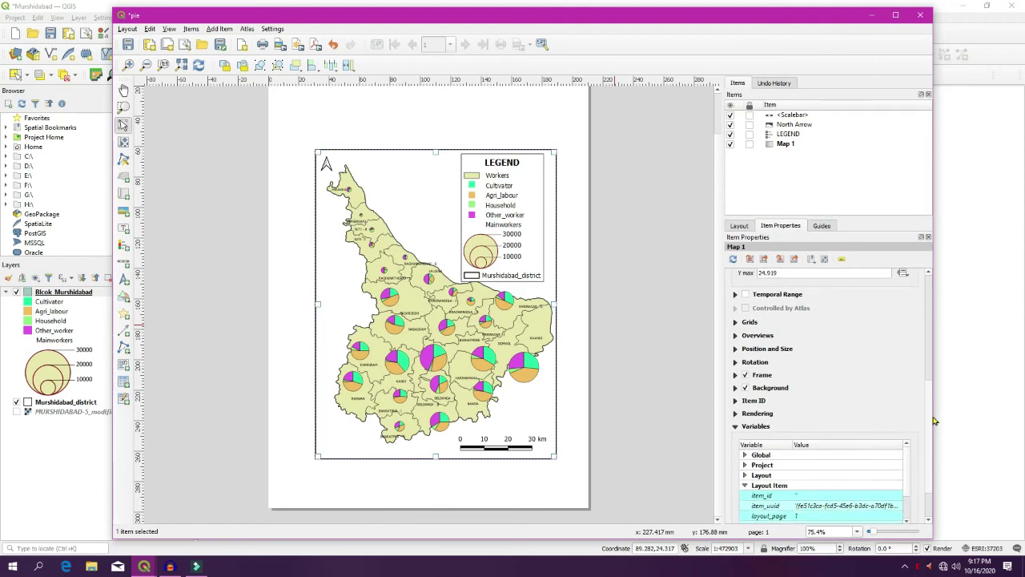
{"action": "left_click", "coordinate": [732, 317]}
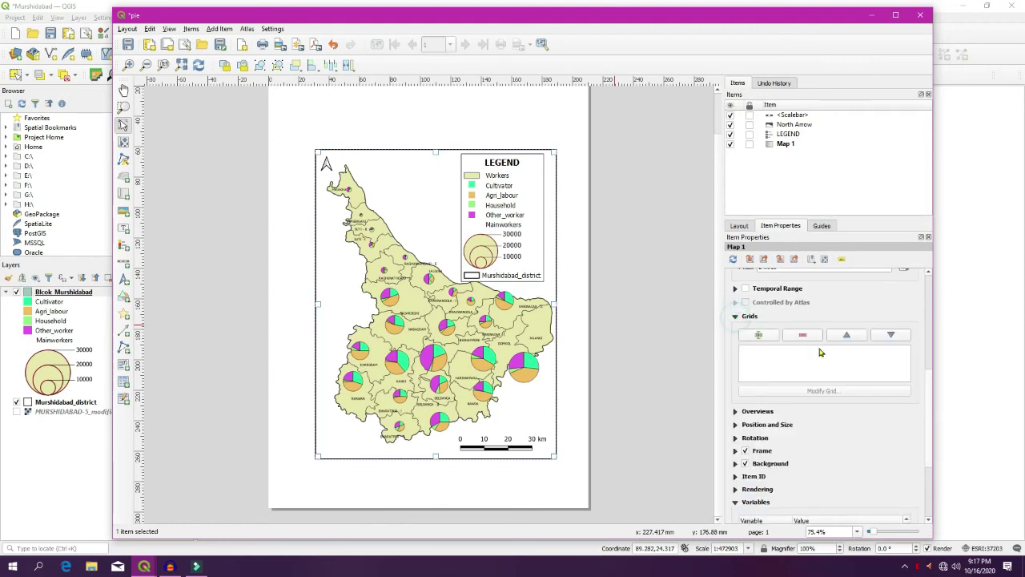
{"action": "left_click", "coordinate": [756, 334]}
{"action": "left_click", "coordinate": [823, 390]}
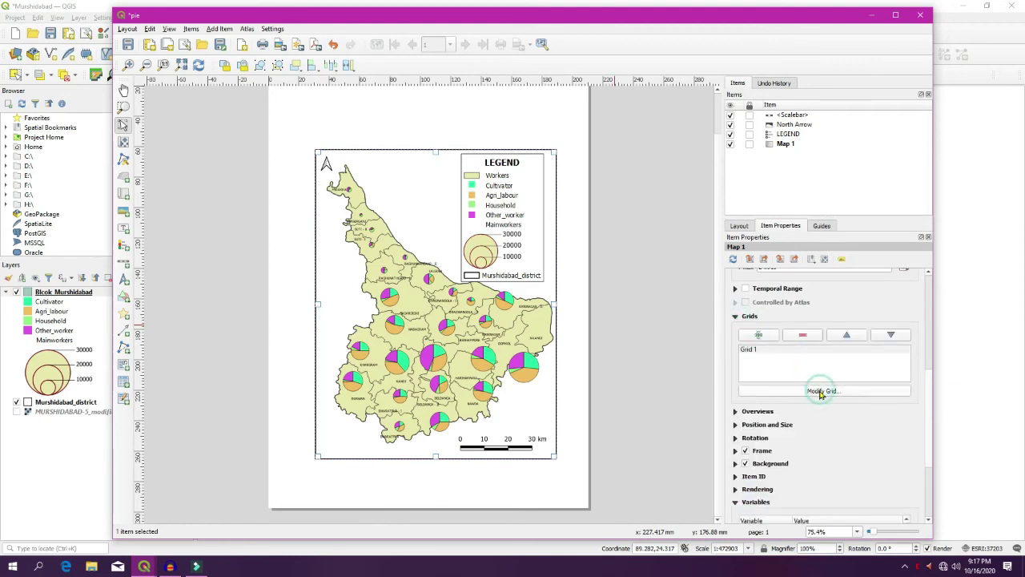
{"action": "left_click", "coordinate": [750, 344]}
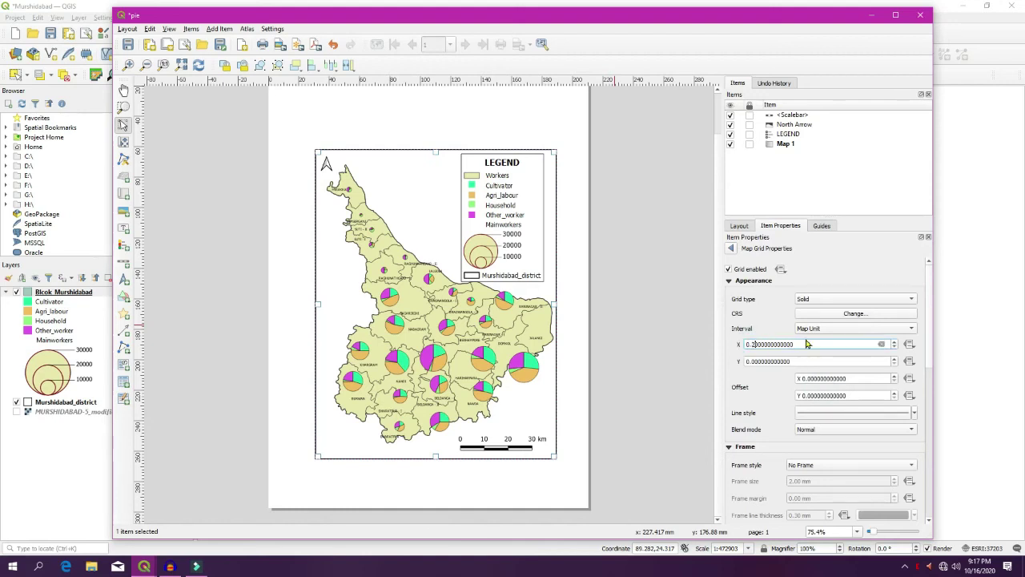
{"action": "left_click", "coordinate": [752, 362]}
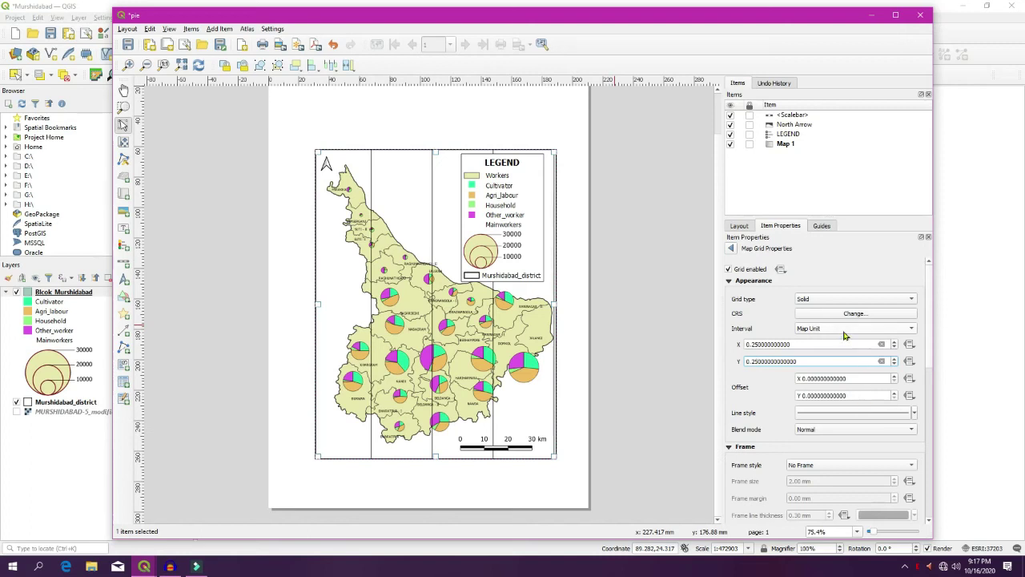
{"action": "left_click", "coordinate": [829, 394]}
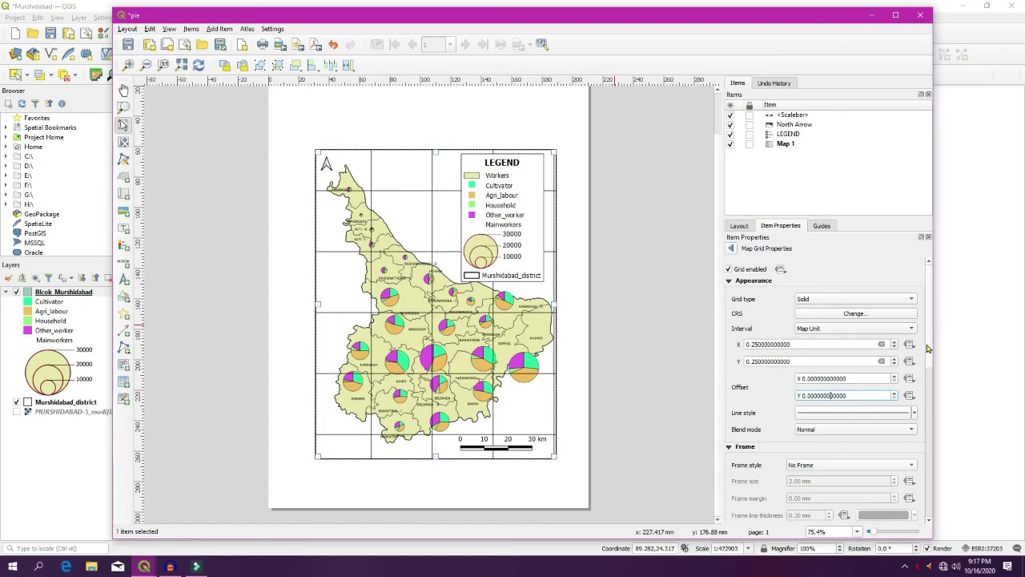
Step: Set the map grid's frame style to Interior and Exterior Ticks
{"action": "scroll", "coordinate": [929, 348], "scroll_direction": "down", "scroll_amount": 5}
{"action": "left_click", "coordinate": [839, 359]}
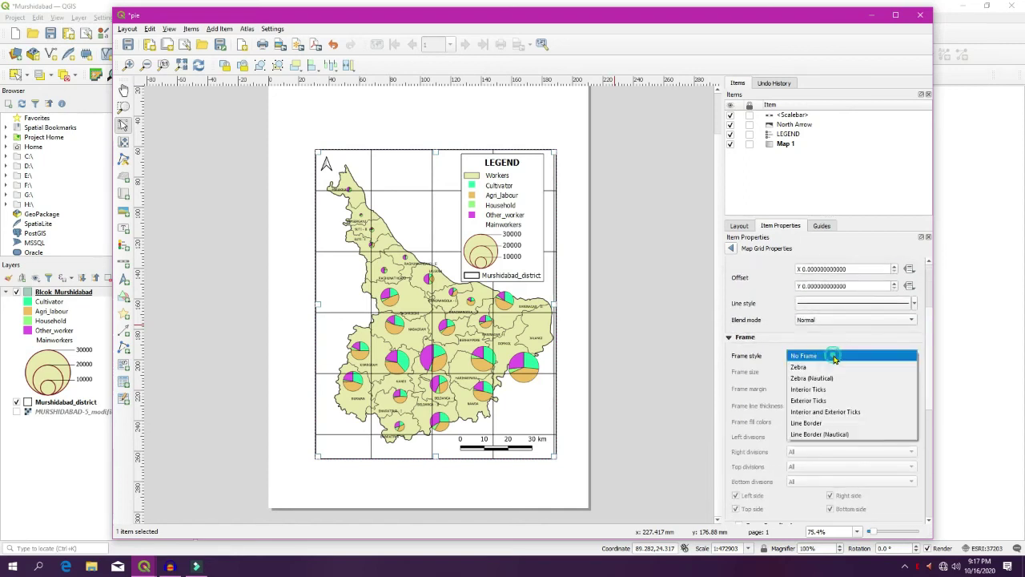
{"action": "left_click", "coordinate": [847, 411]}
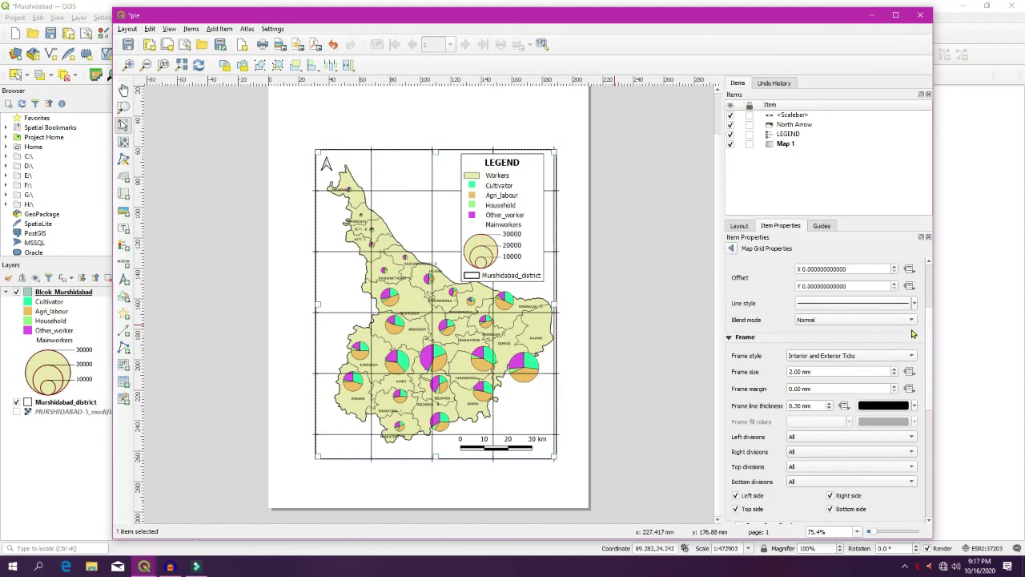
Step: Give the map grid lines the dash black line style and reduce their width to 0.26 mm
{"action": "left_click", "coordinate": [887, 307]}
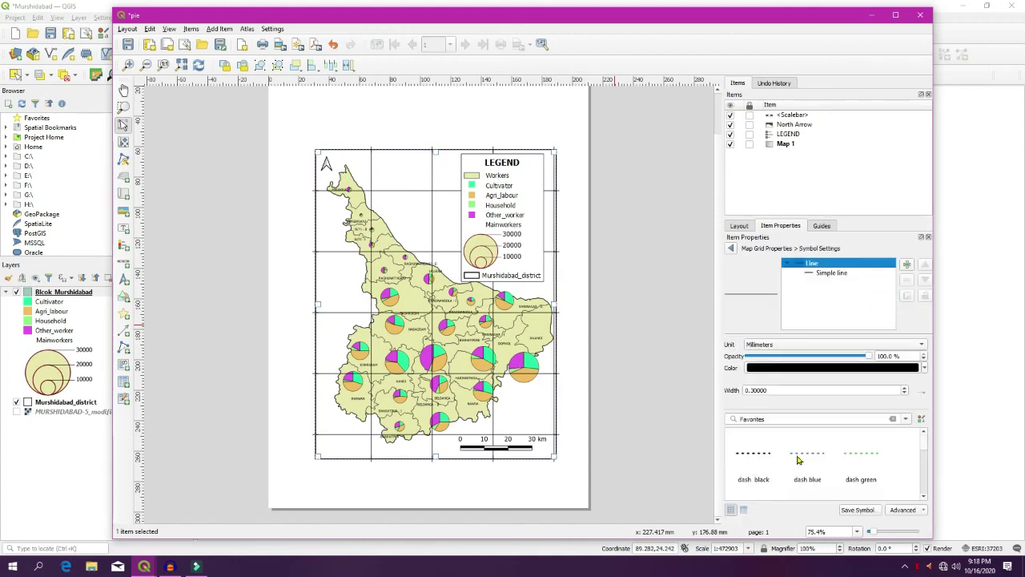
{"action": "left_click", "coordinate": [753, 483]}
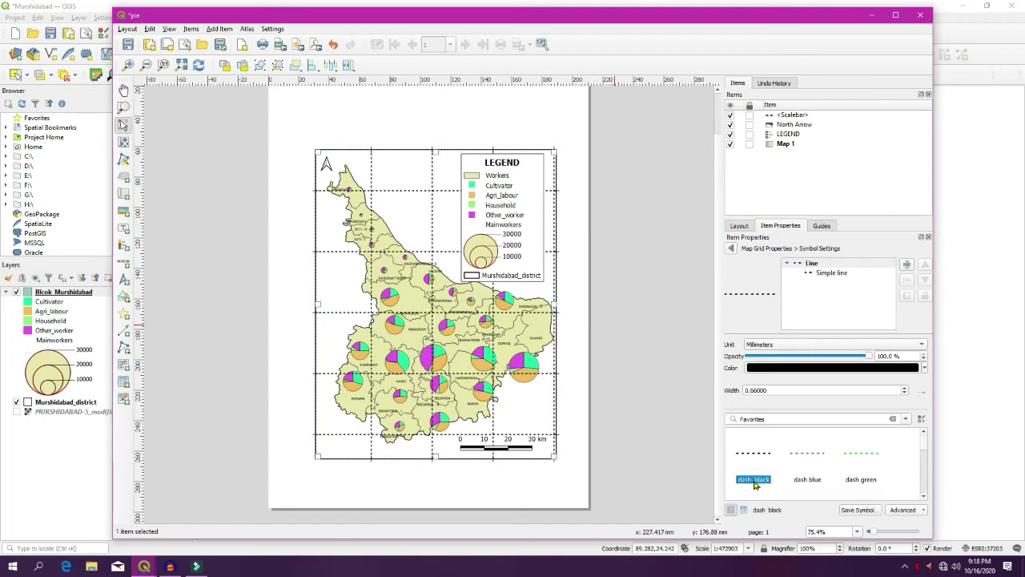
{"action": "left_click", "coordinate": [905, 388]}
{"action": "left_click", "coordinate": [905, 388]}
{"action": "left_click", "coordinate": [905, 388]}
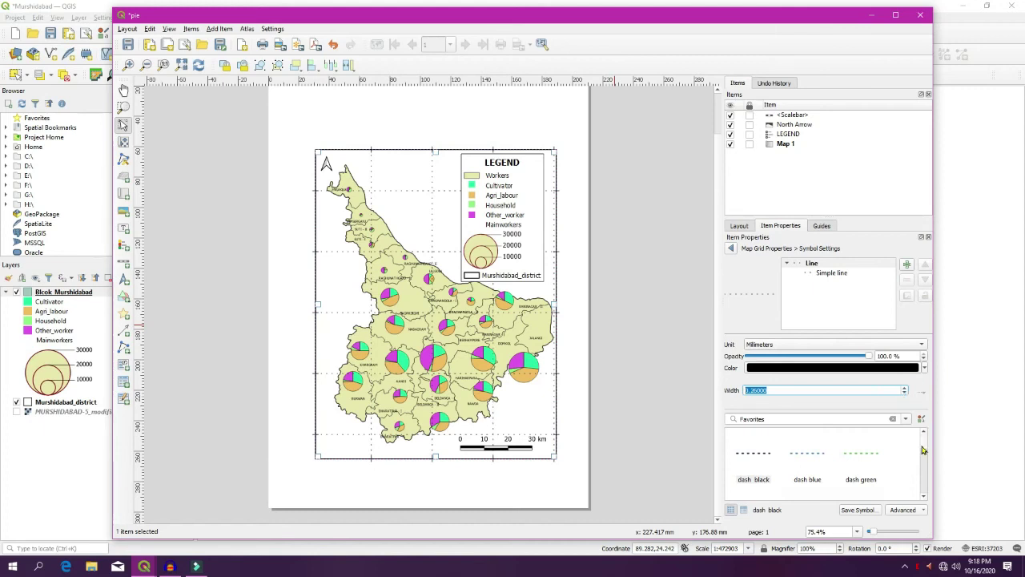
{"action": "left_click", "coordinate": [734, 248]}
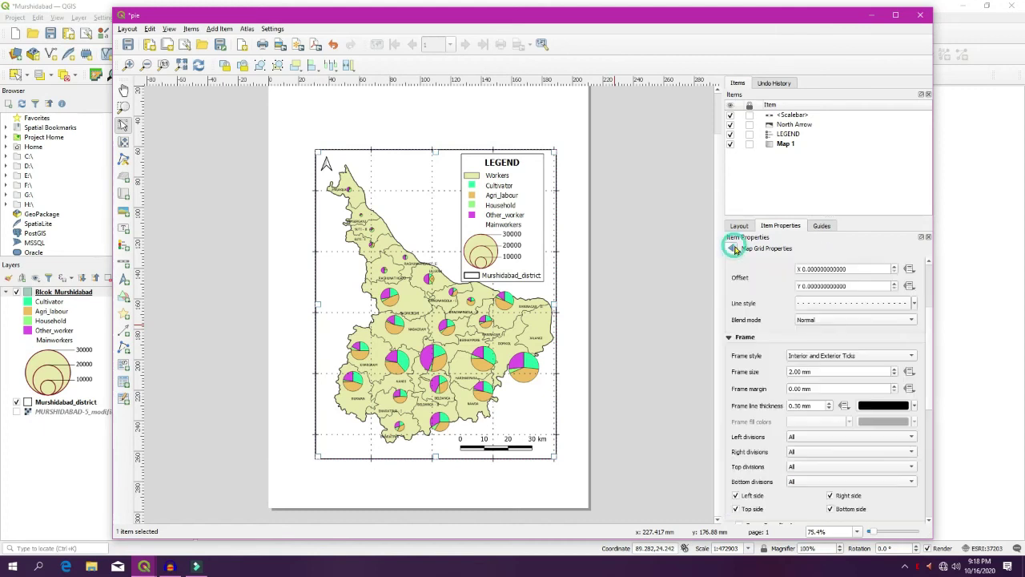
Step: Turn on coordinate labels for the map grid in the Degree, Minute with Suffix format
{"action": "left_click_drag", "start_coordinate": [931, 329], "coordinate": [935, 286]}
{"action": "mouse_move", "coordinate": [939, 346]}
{"action": "left_mouse_down"}
{"action": "mouse_move", "coordinate": [940, 370]}
{"action": "mouse_move", "coordinate": [948, 274]}
{"action": "left_mouse_up"}
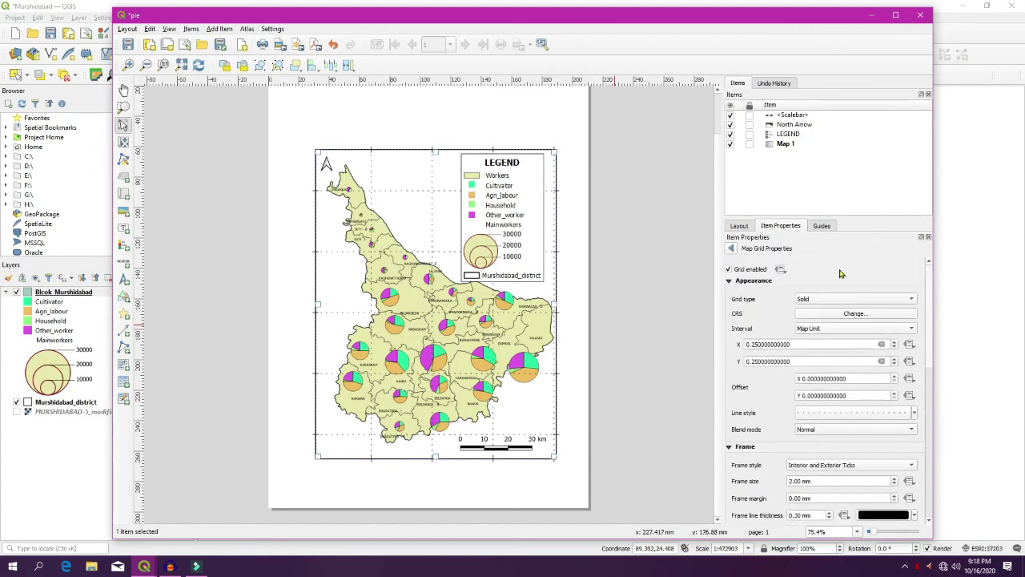
{"action": "left_click", "coordinate": [729, 252]}
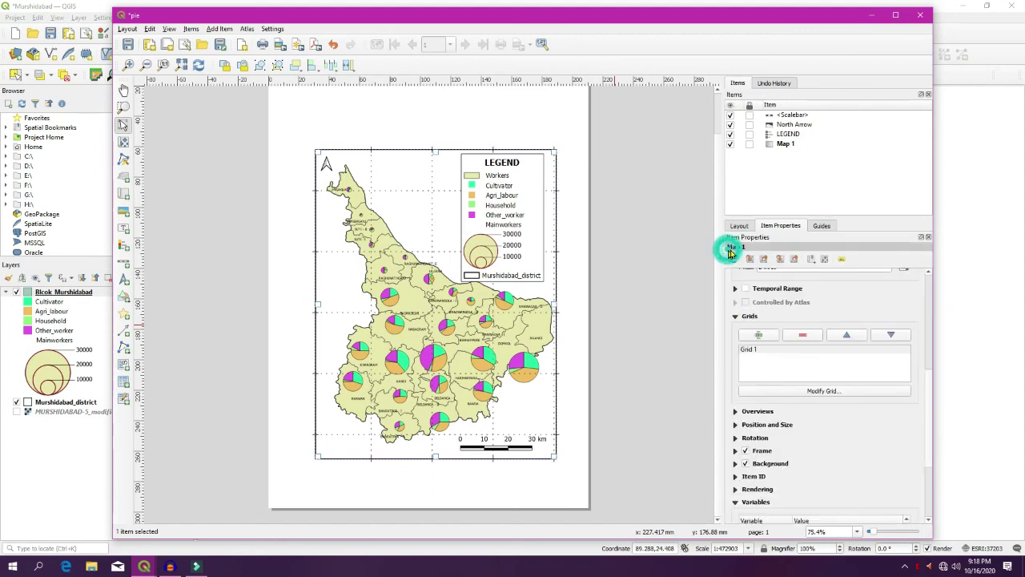
{"action": "left_click", "coordinate": [755, 349]}
{"action": "left_click", "coordinate": [811, 391]}
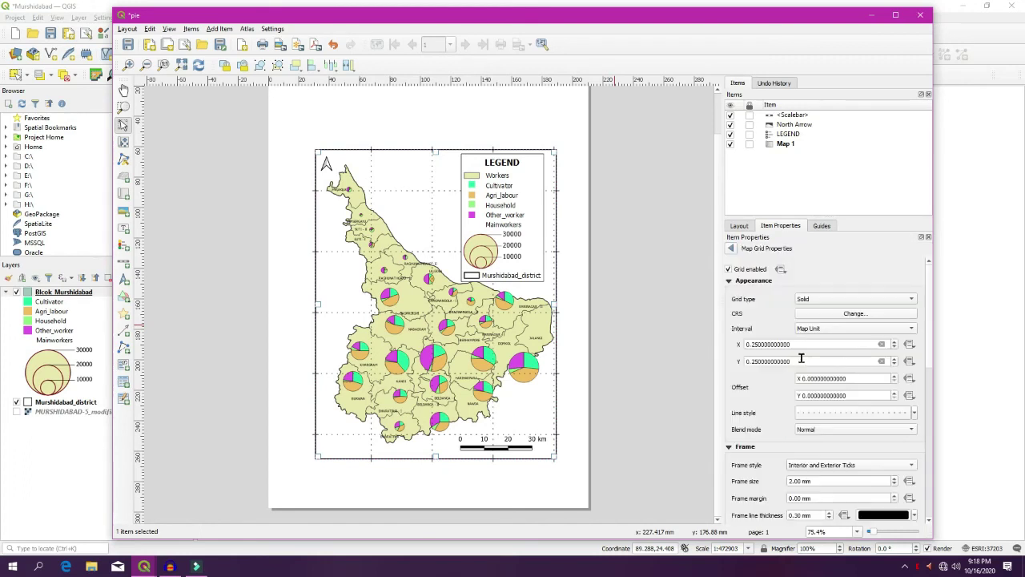
{"action": "scroll", "coordinate": [811, 360], "scroll_direction": "down", "scroll_amount": 8}
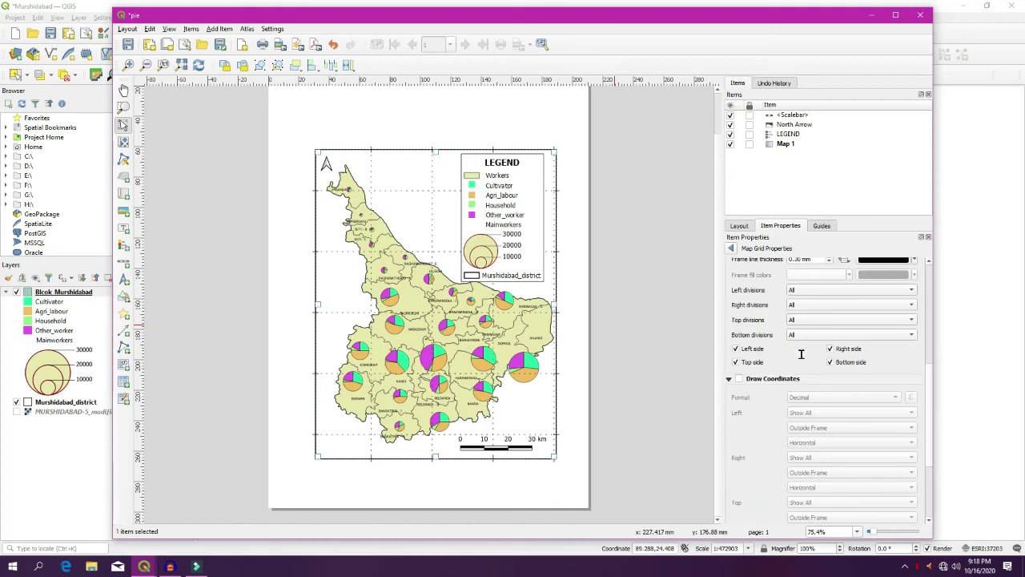
{"action": "left_click", "coordinate": [739, 380]}
{"action": "left_click", "coordinate": [823, 397]}
{"action": "left_click", "coordinate": [847, 434]}
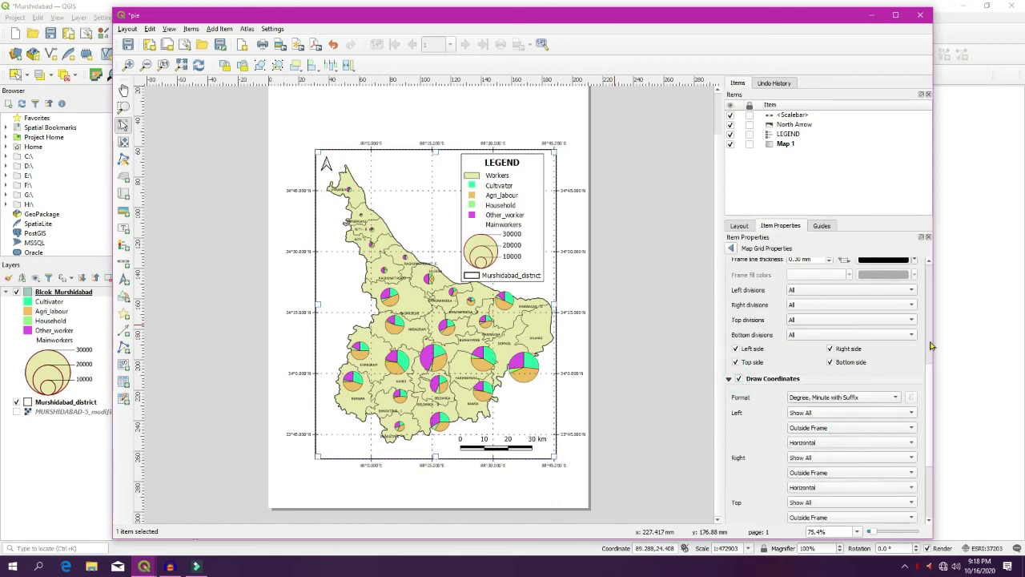
Step: Set the grid coordinates' precision to 0
{"action": "scroll", "coordinate": [931, 345], "scroll_direction": "up", "scroll_amount": 8}
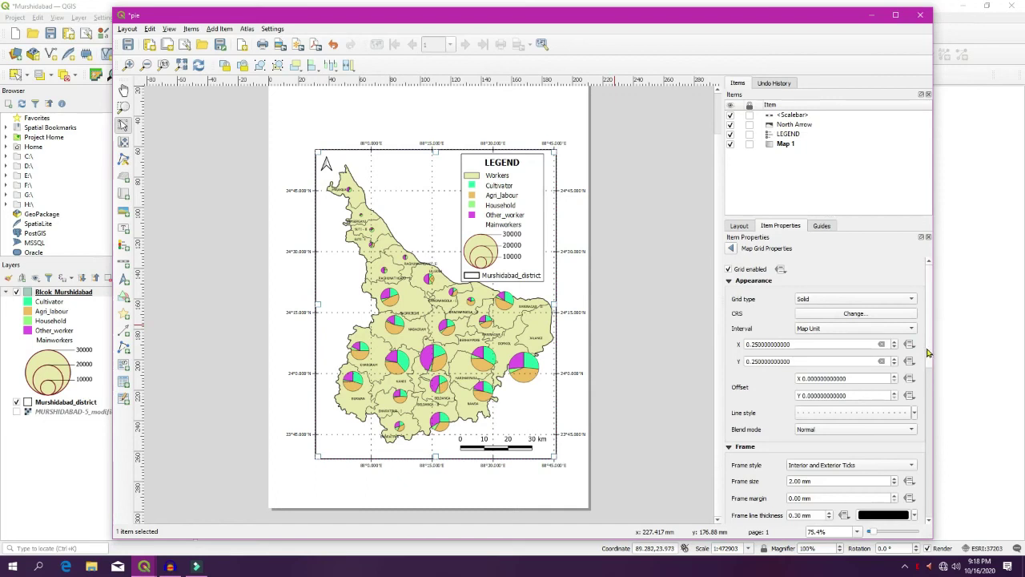
{"action": "scroll", "coordinate": [927, 352], "scroll_direction": "down", "scroll_amount": 10}
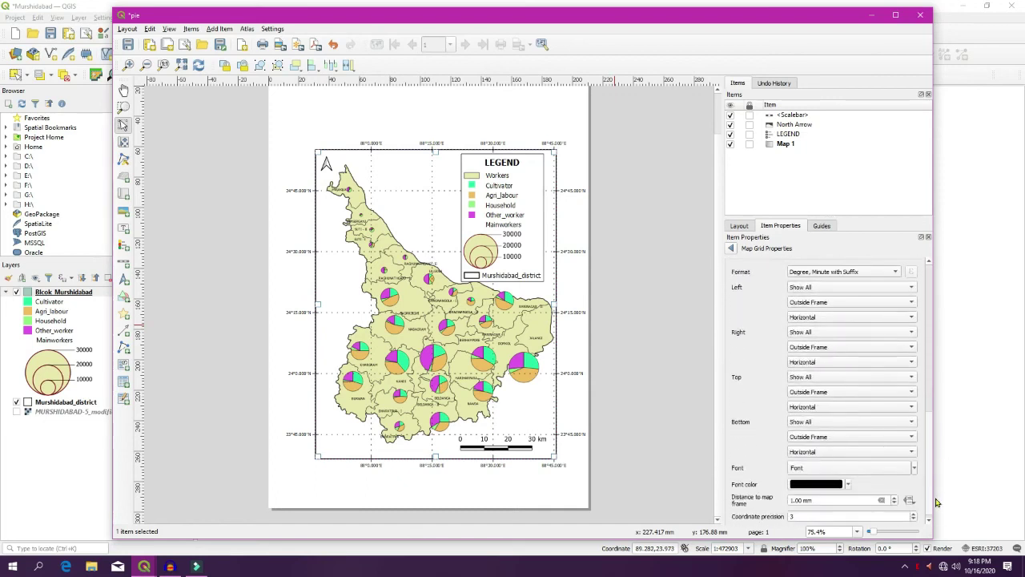
{"action": "scroll", "coordinate": [937, 504], "scroll_direction": "down", "scroll_amount": 1}
{"action": "left_click", "coordinate": [798, 511]}
{"action": "type", "text": "0"}
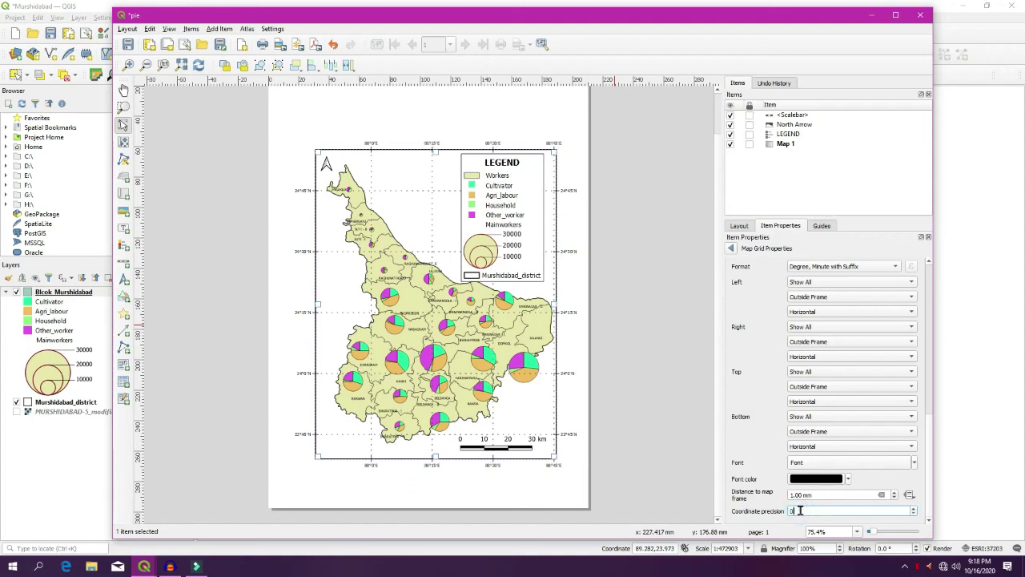
Step: Set the grid coordinates' font to bold, size 10
{"action": "left_click", "coordinate": [807, 463]}
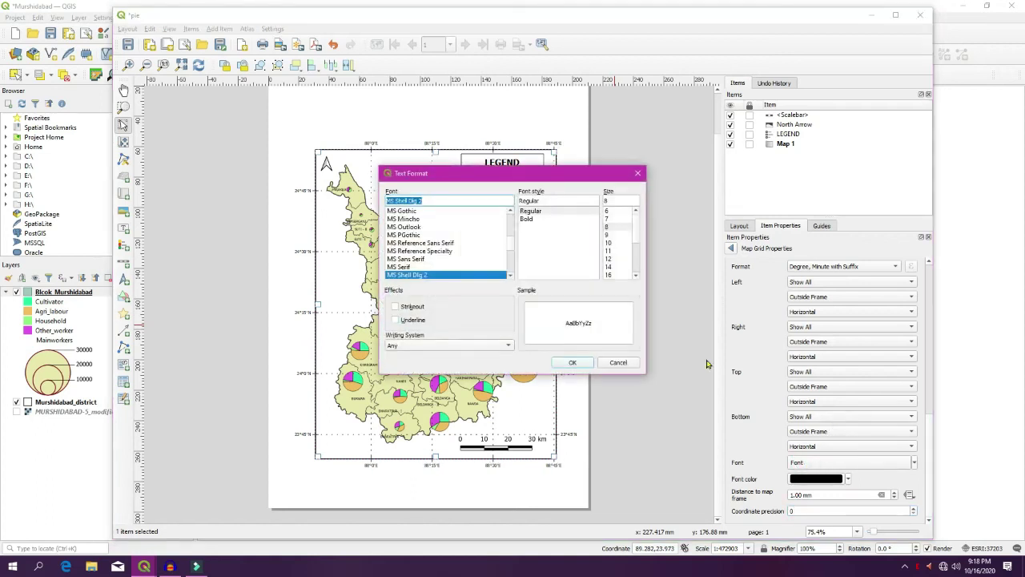
{"action": "left_click", "coordinate": [608, 242]}
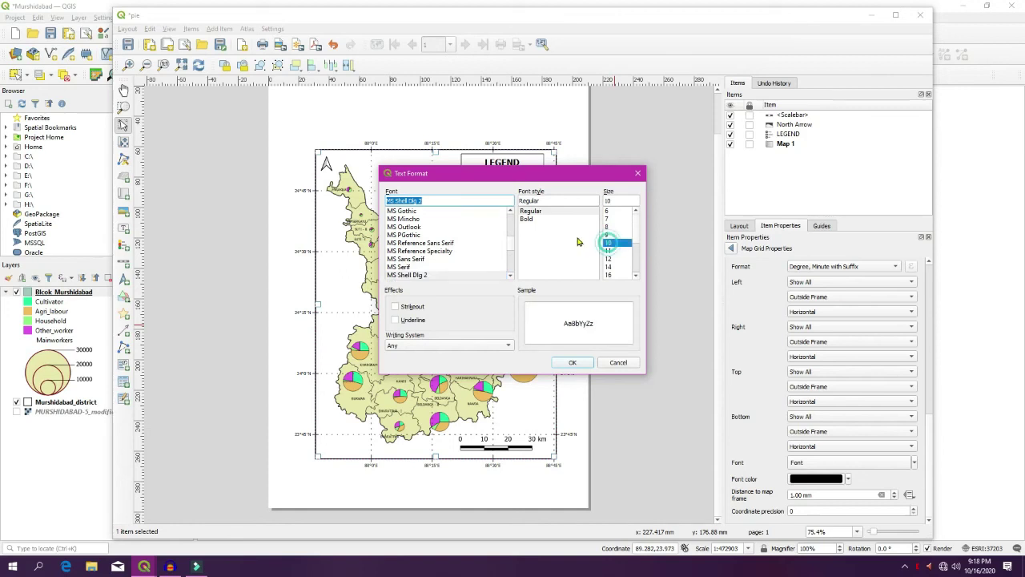
{"action": "left_click", "coordinate": [527, 219]}
{"action": "left_click", "coordinate": [573, 363]}
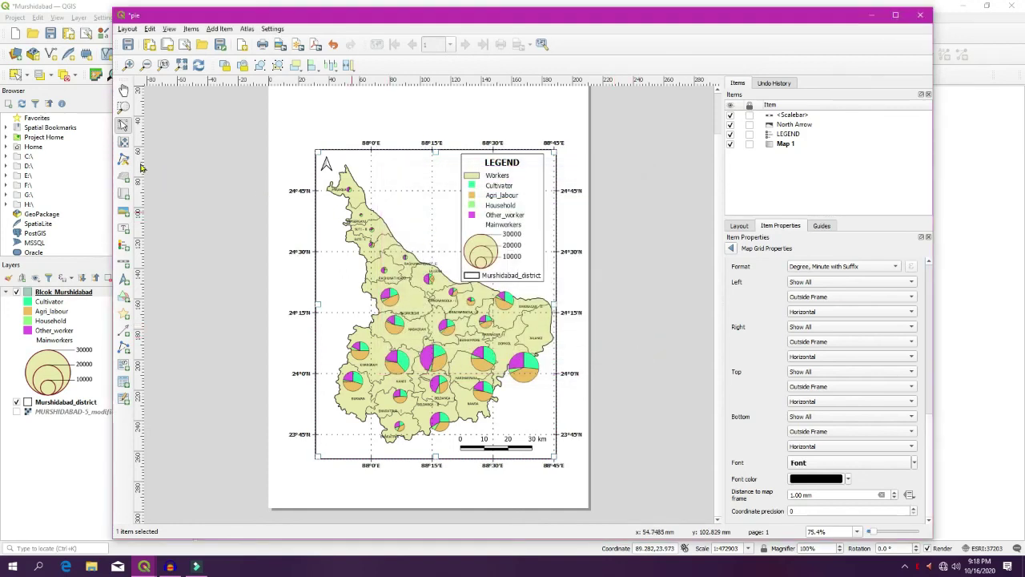
Step: Shift the map slightly to the left on the page to centre it with its coordinate labels
{"action": "left_click", "coordinate": [123, 124]}
{"action": "left_click_drag", "start_coordinate": [442, 303], "coordinate": [432, 303]}
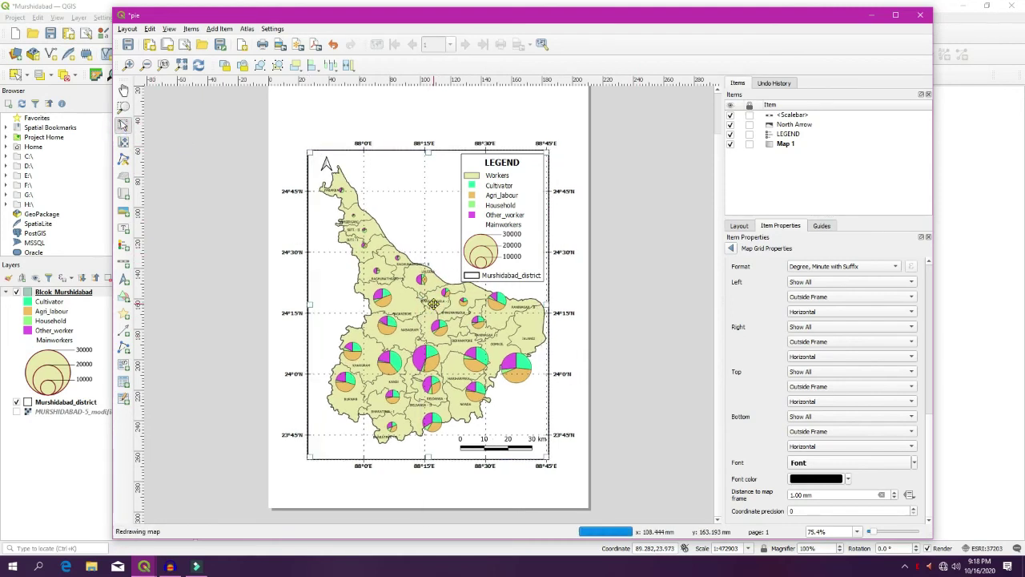
{"action": "left_click", "coordinate": [551, 122]}
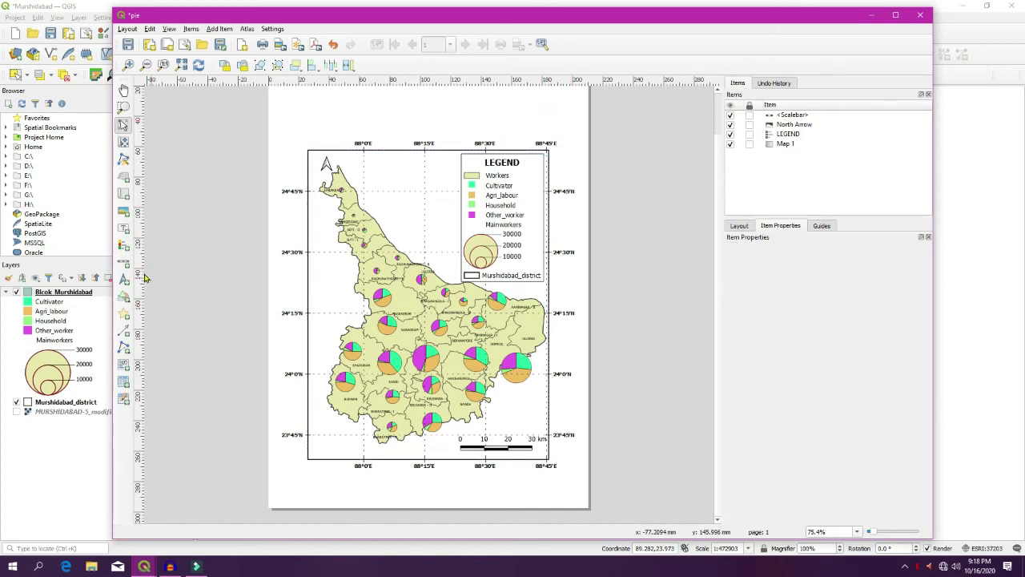
Step: Add a label above the map with the three-line title "PROPORTIONAL PIE DIAGRAM / SHOWING / CATEGORIES OF MAIN WORKERS"
{"action": "left_click", "coordinate": [123, 227]}
{"action": "left_click_drag", "start_coordinate": [313, 100], "coordinate": [549, 132]}
{"action": "left_click", "coordinate": [790, 280]}
{"action": "left_click", "coordinate": [785, 283]}
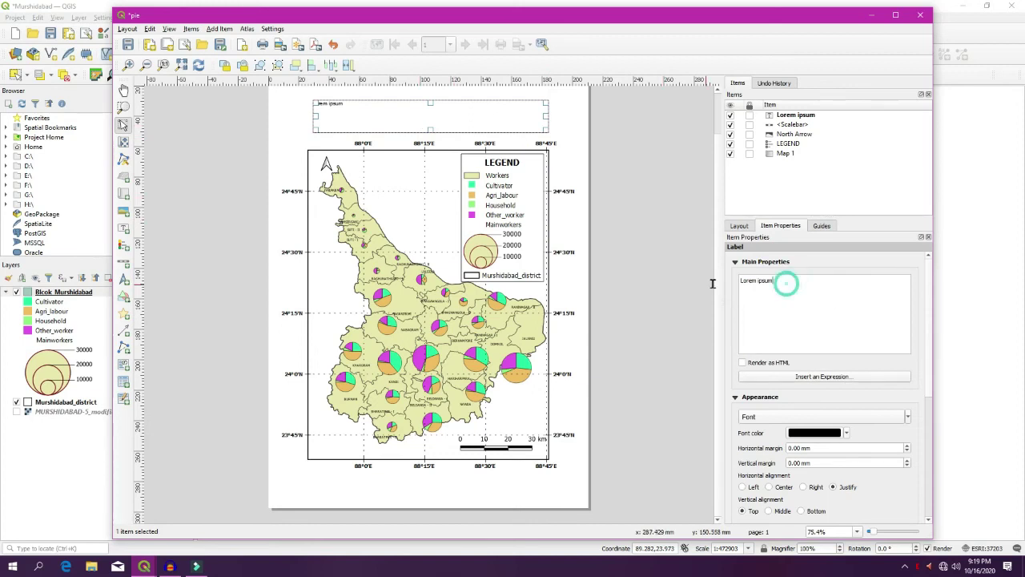
{"action": "triple_click", "coordinate": [773, 283]}
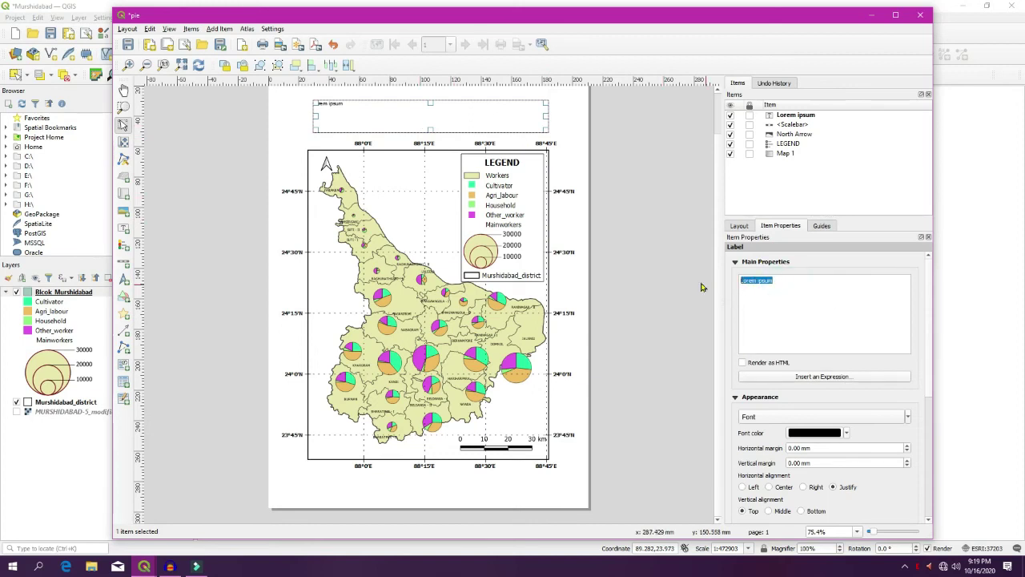
{"action": "key", "text": "BackSpace"}
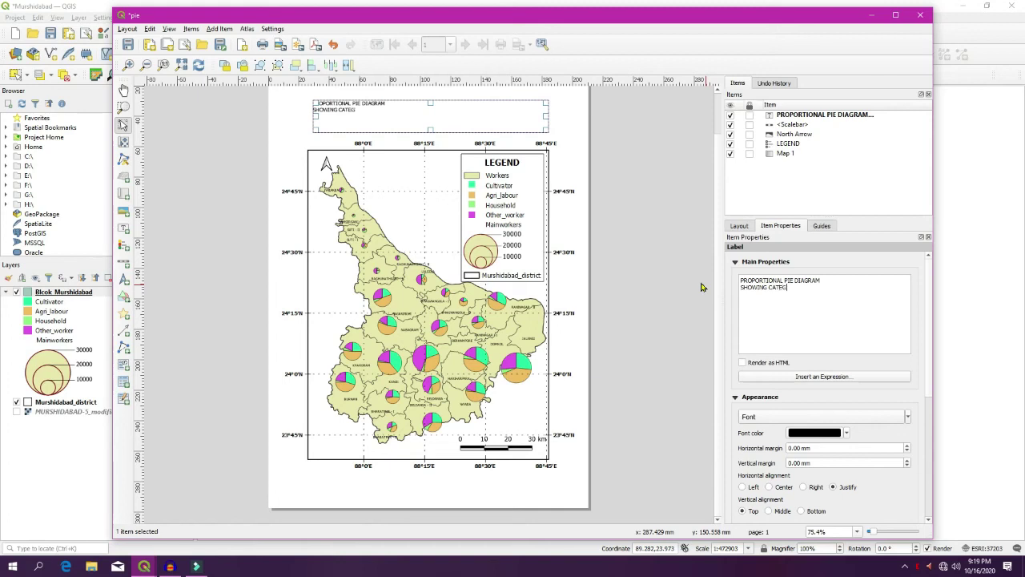
{"action": "type", "text": "S OF MAIN WOKERS"}
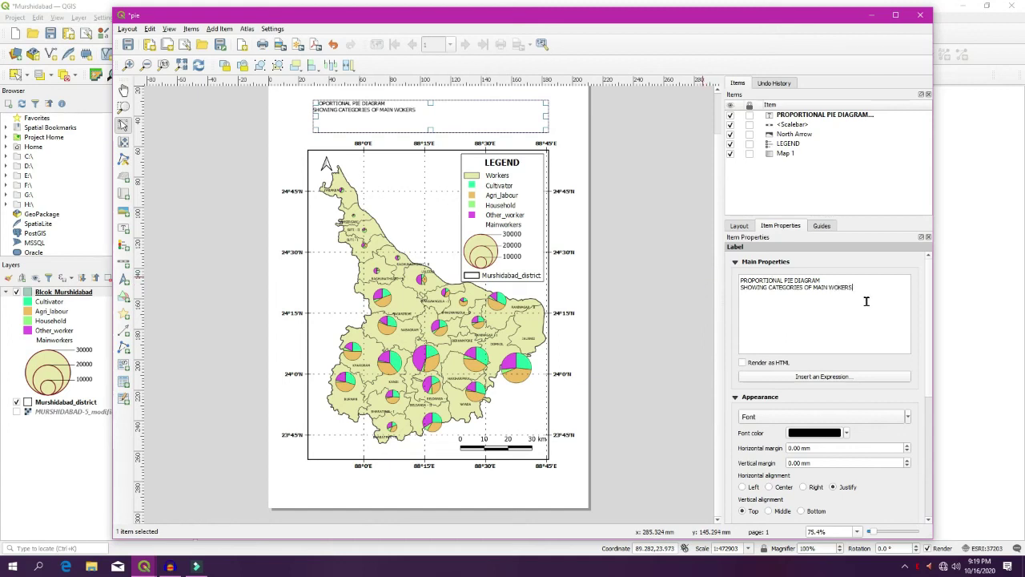
{"action": "left_click", "coordinate": [838, 288]}
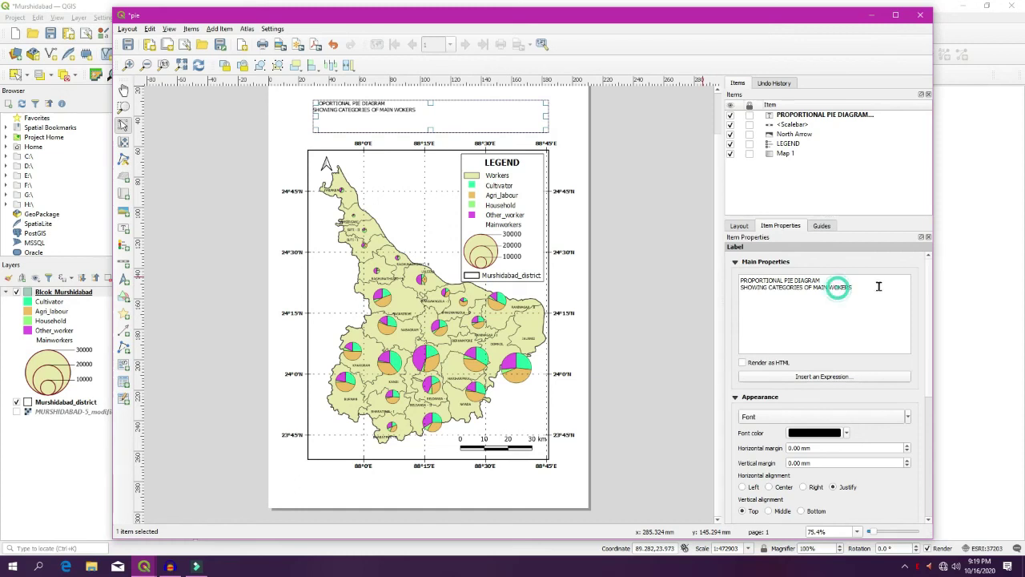
{"action": "type", "text": "R"}
{"action": "left_click", "coordinate": [769, 288]}
{"action": "key", "text": "Return"}
Step: Align the title label's text to the horizontal center and vertical middle, and turn on its frame
{"action": "scroll", "coordinate": [859, 322], "scroll_direction": "down", "scroll_amount": 4}
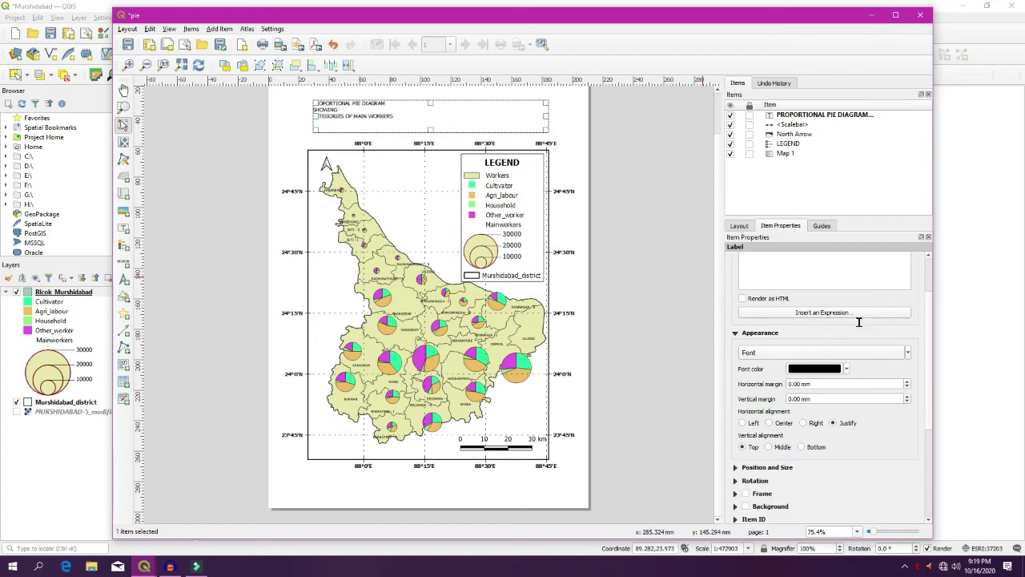
{"action": "left_click", "coordinate": [768, 382]}
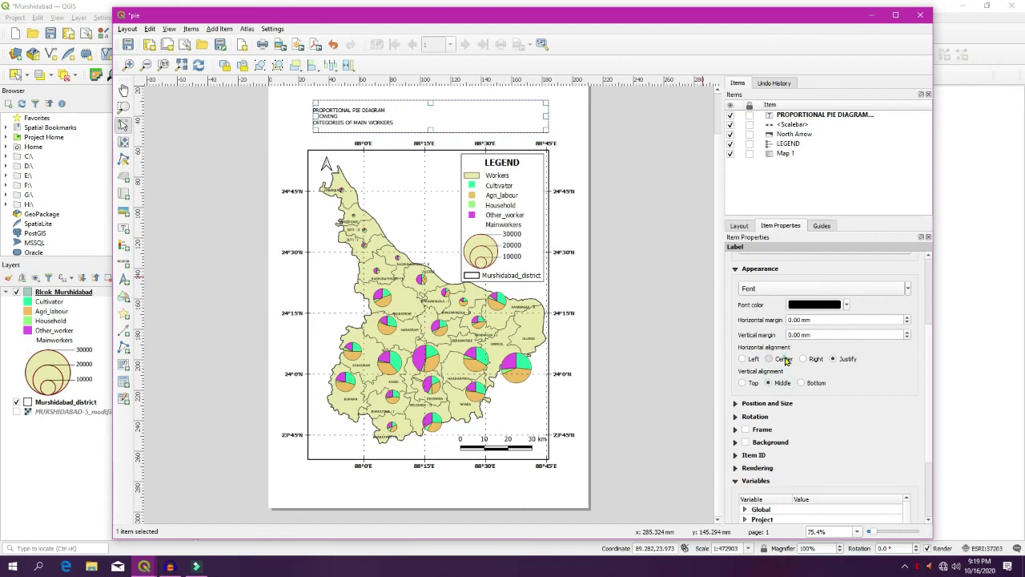
{"action": "left_click", "coordinate": [769, 358]}
{"action": "left_click", "coordinate": [744, 430]}
{"action": "scroll", "coordinate": [839, 433], "scroll_direction": "down", "scroll_amount": 3}
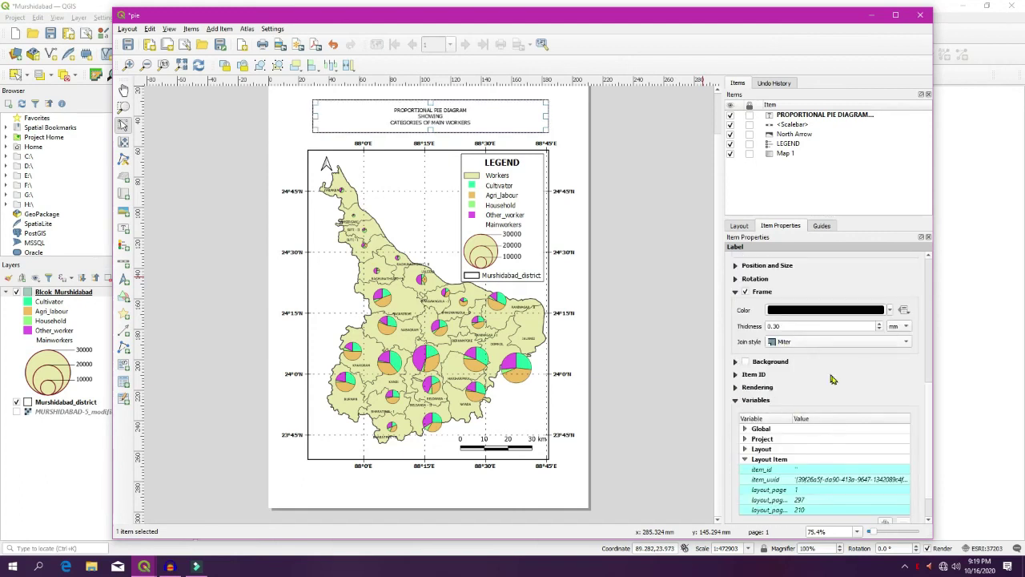
{"action": "scroll", "coordinate": [835, 368], "scroll_direction": "down", "scroll_amount": 1}
Step: Set the title label's font to bold, size 12
{"action": "scroll", "coordinate": [835, 369], "scroll_direction": "up", "scroll_amount": 3}
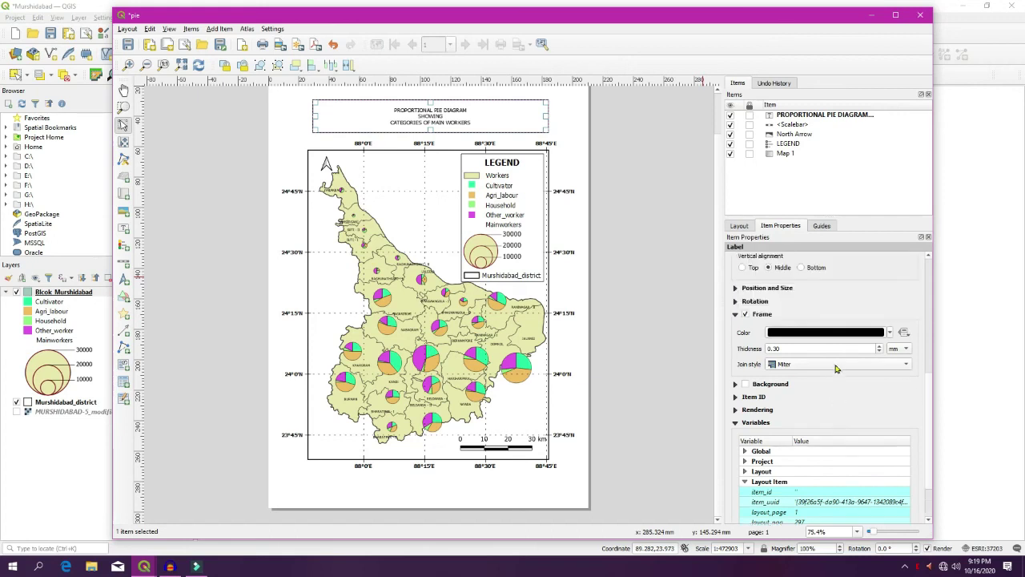
{"action": "scroll", "coordinate": [835, 368], "scroll_direction": "up", "scroll_amount": 2}
{"action": "left_click", "coordinate": [765, 333]}
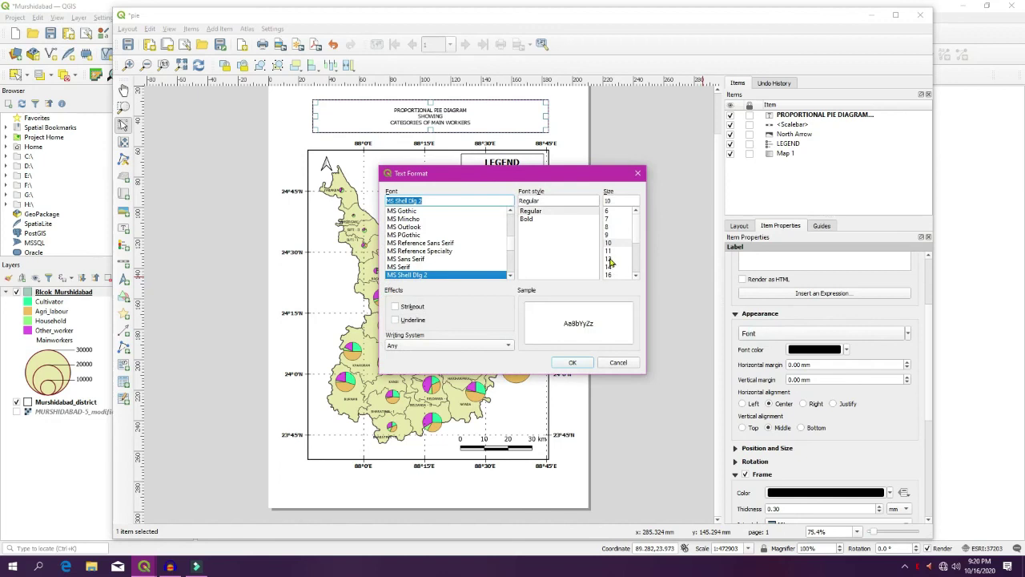
{"action": "left_click", "coordinate": [608, 259]}
{"action": "left_click", "coordinate": [526, 219]}
{"action": "left_click", "coordinate": [573, 362]}
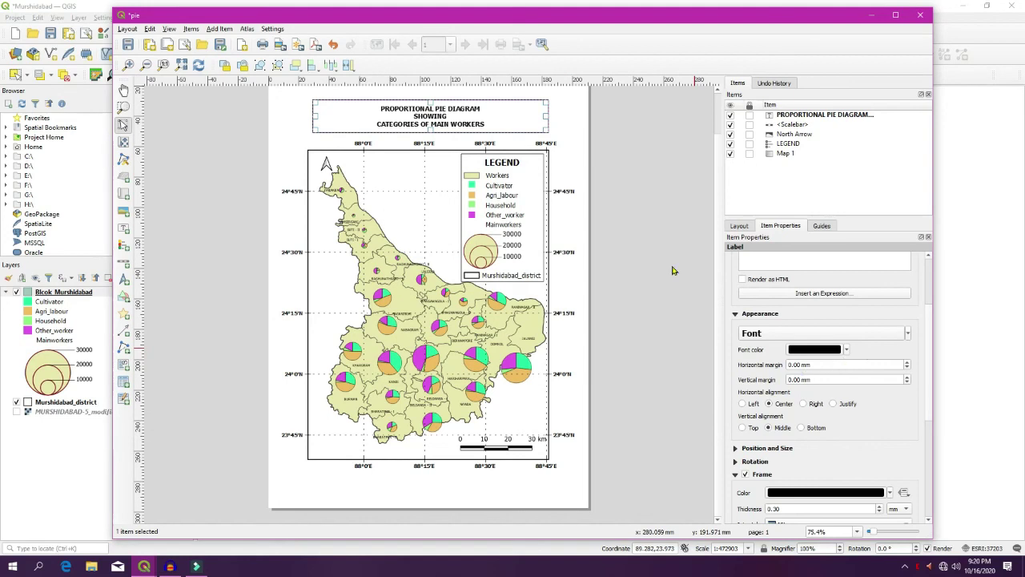
Step: Extend the title label's left edge to line up with the map frame and move the label slightly down
{"action": "left_click", "coordinate": [572, 122]}
{"action": "left_click", "coordinate": [345, 120]}
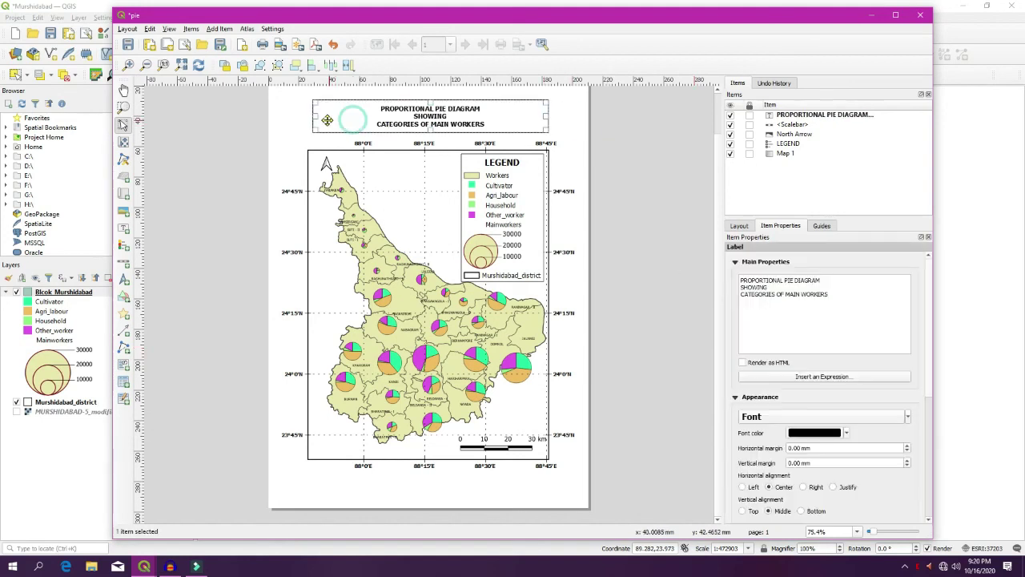
{"action": "left_click_drag", "start_coordinate": [315, 120], "coordinate": [308, 120]}
{"action": "left_click", "coordinate": [572, 126]}
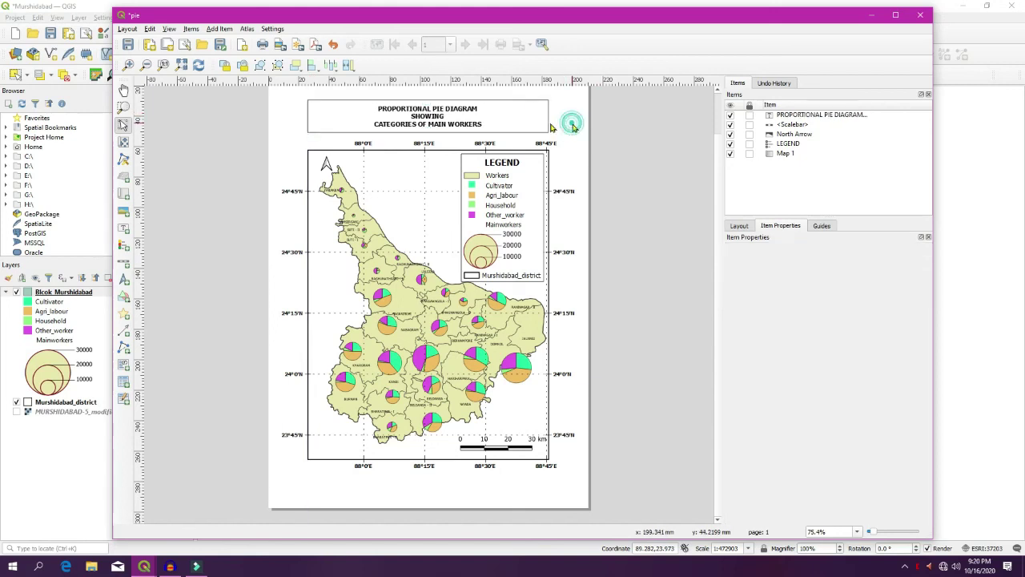
{"action": "left_click", "coordinate": [432, 117]}
{"action": "left_click_drag", "start_coordinate": [432, 117], "coordinate": [432, 121]}
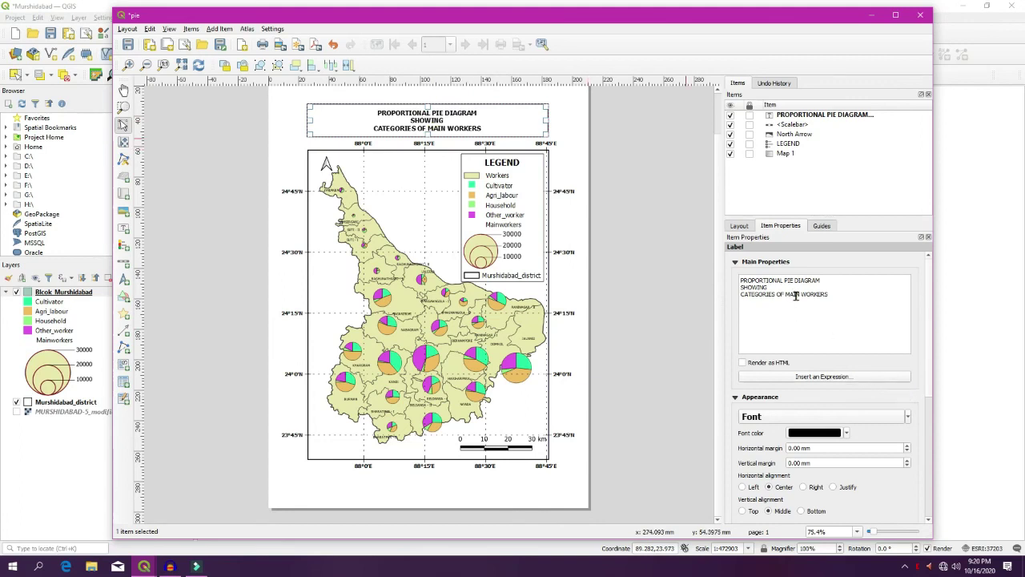
Step: Increase the title label's font size to 14
{"action": "left_click", "coordinate": [771, 416]}
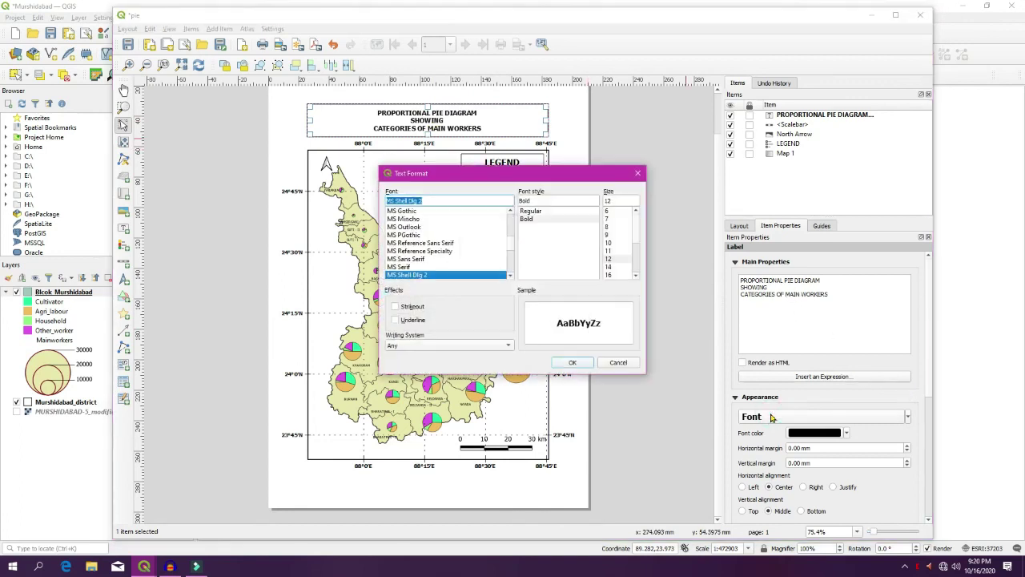
{"action": "left_click", "coordinate": [612, 267]}
{"action": "left_click", "coordinate": [573, 362]}
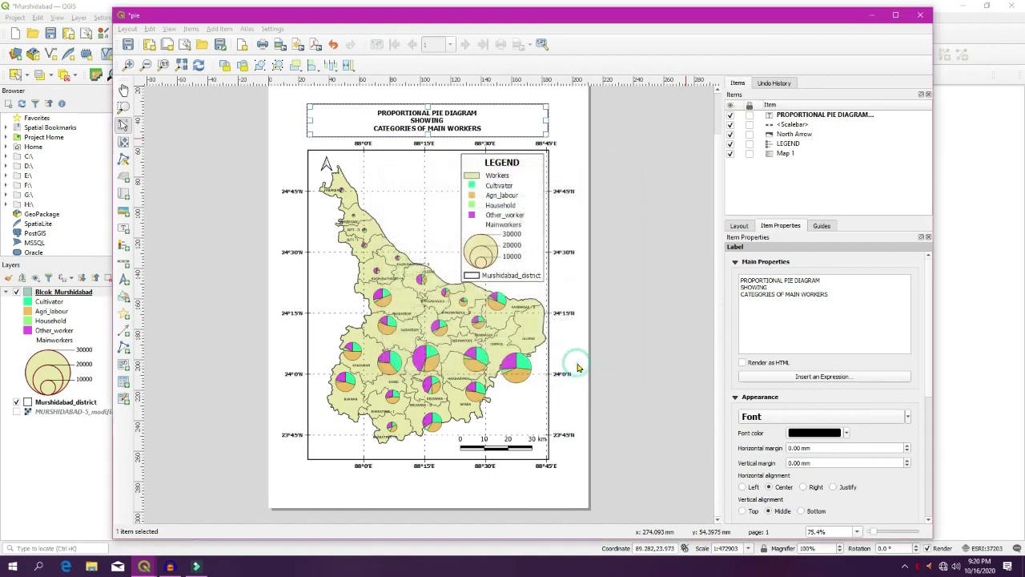
{"action": "left_click", "coordinate": [635, 160]}
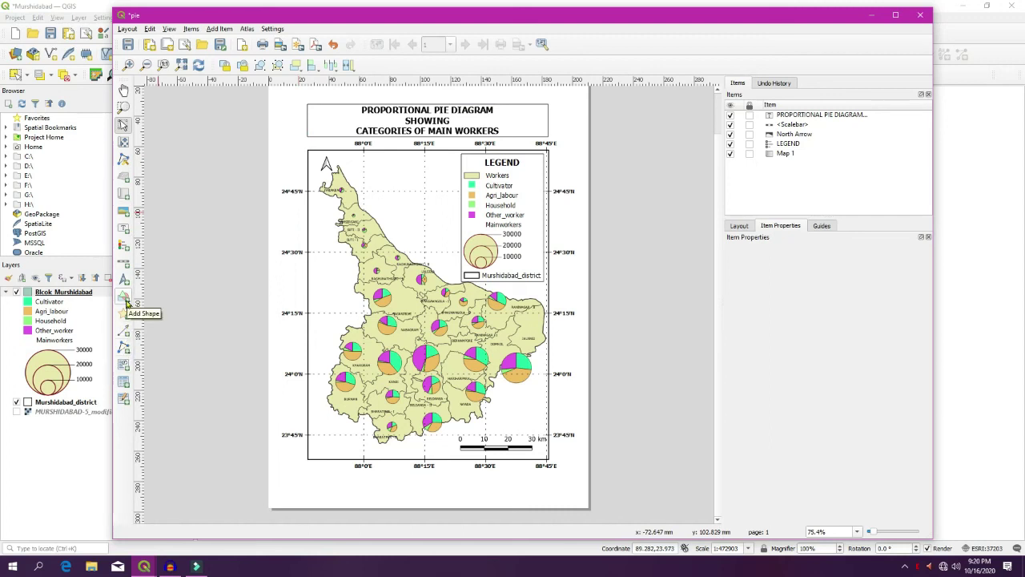
Step: Draw a rectangle shape on the page enclosing the title and map with their grid labels, and nudge it slightly left
{"action": "left_click", "coordinate": [125, 303]}
{"action": "left_click", "coordinate": [162, 297]}
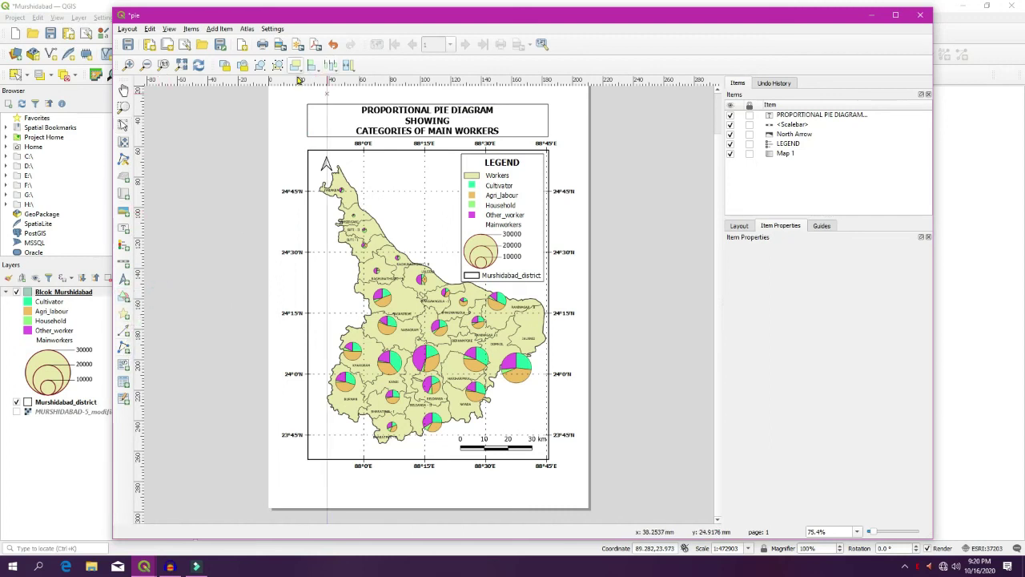
{"action": "left_click_drag", "start_coordinate": [281, 94], "coordinate": [578, 477]}
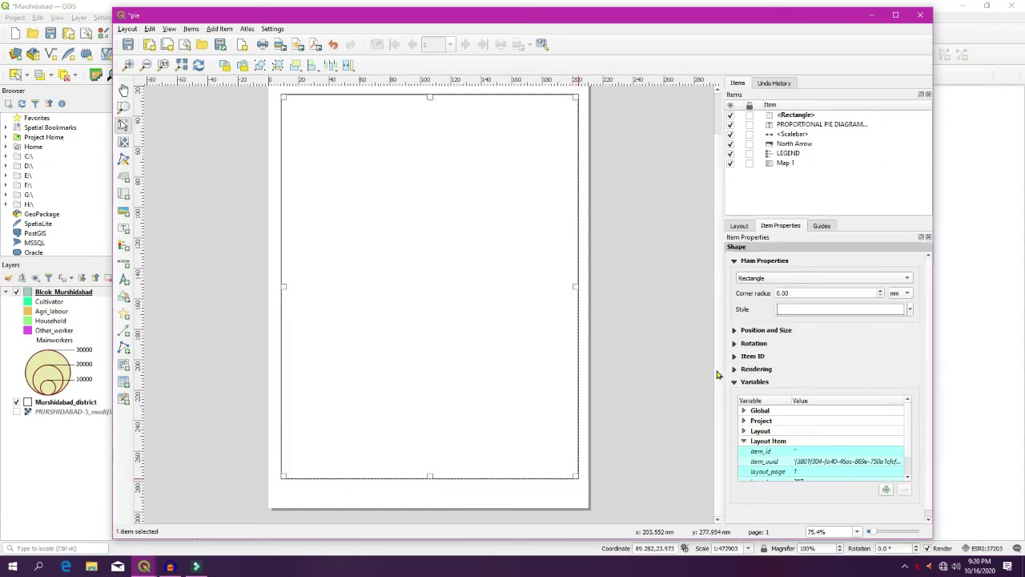
{"action": "key", "text": "Left"}
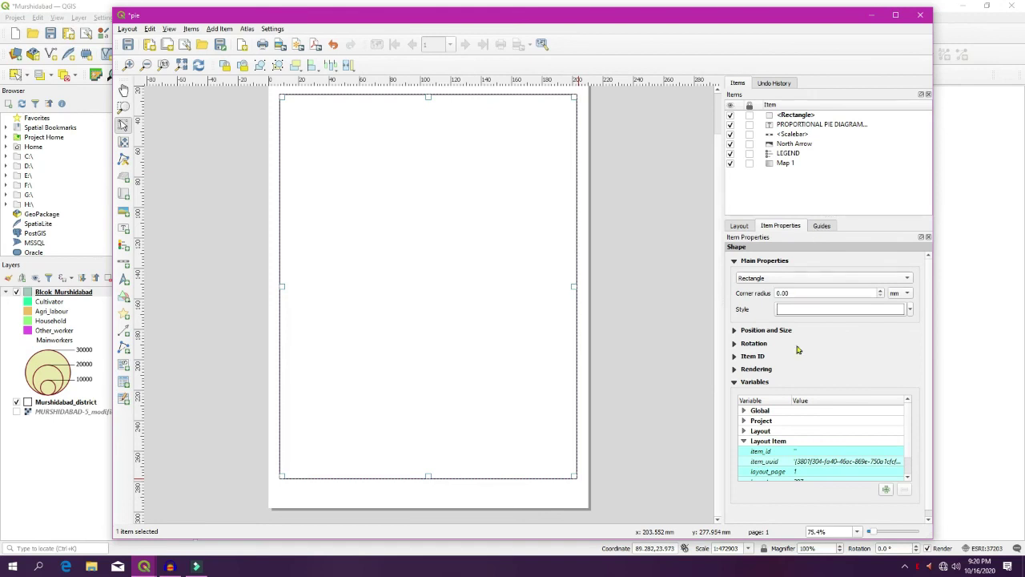
Step: Set the rectangle's simple fill to No Brush with a 0.9 mm stroke width, and save the project
{"action": "left_click", "coordinate": [811, 309]}
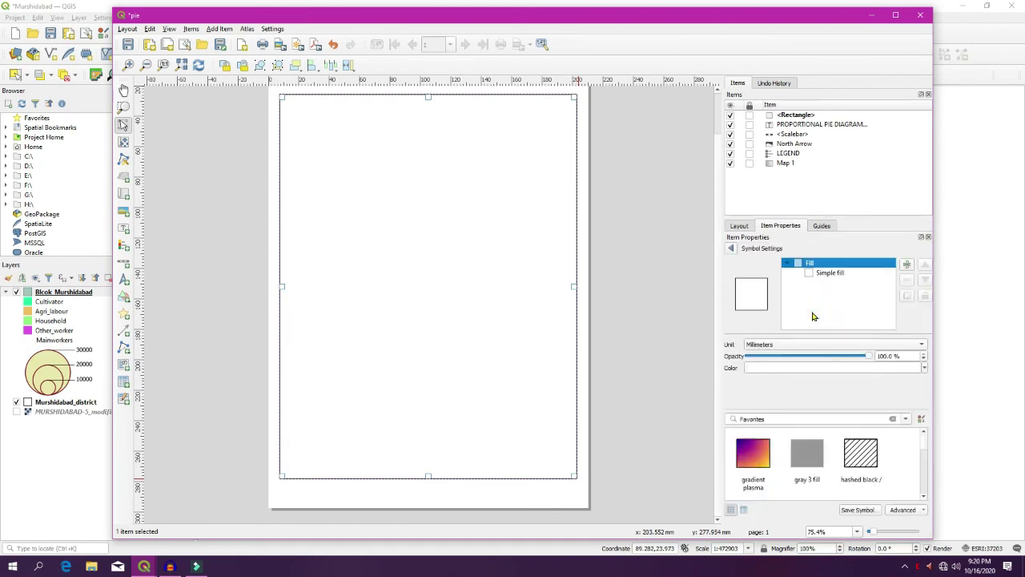
{"action": "left_click", "coordinate": [825, 273]}
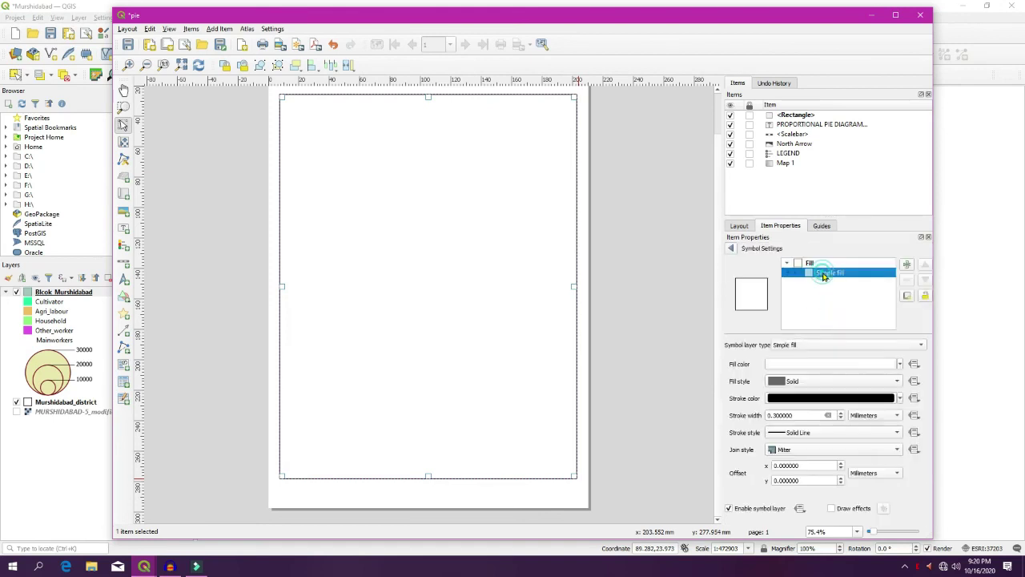
{"action": "left_click", "coordinate": [801, 382]}
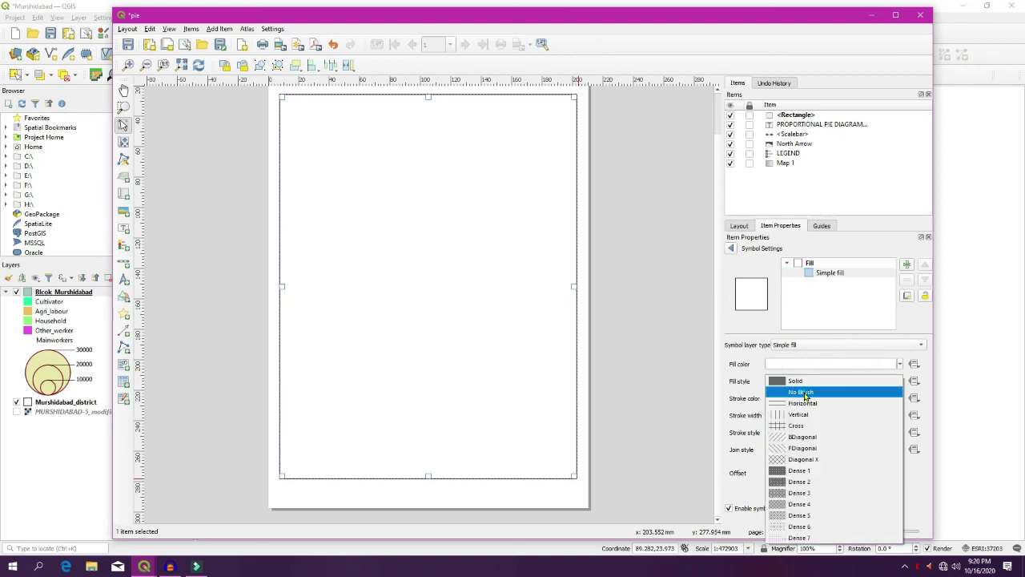
{"action": "left_click", "coordinate": [801, 392]}
{"action": "left_click", "coordinate": [840, 412]}
{"action": "left_click", "coordinate": [840, 412]}
{"action": "left_click", "coordinate": [840, 412]}
{"action": "left_click", "coordinate": [840, 412]}
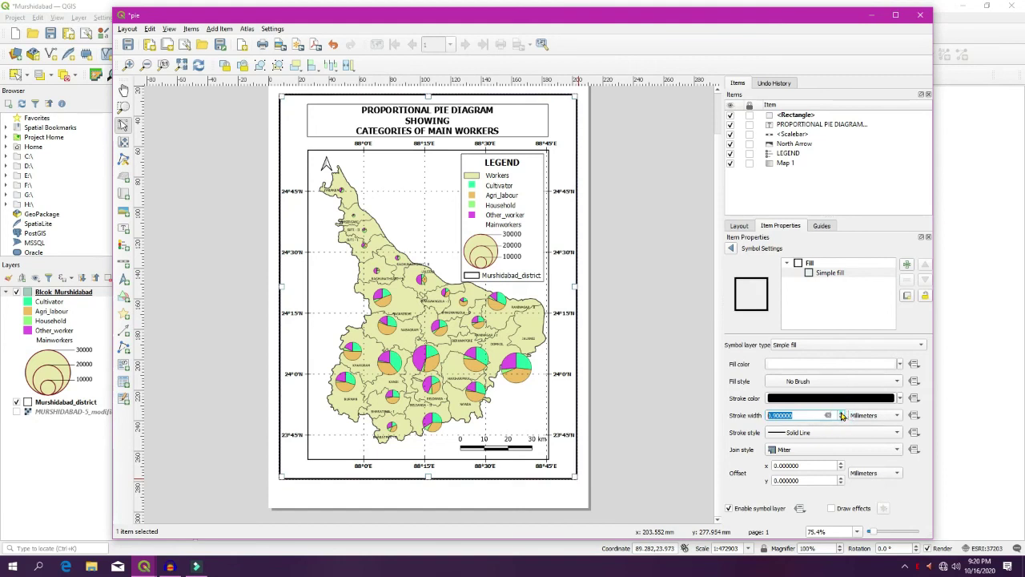
{"action": "left_click", "coordinate": [656, 285]}
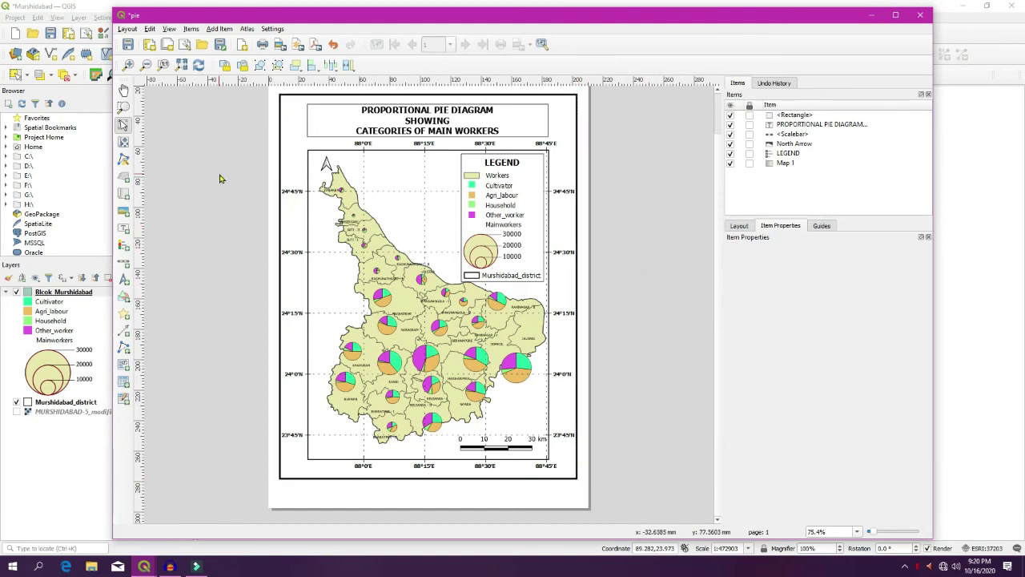
{"action": "left_click", "coordinate": [130, 46]}
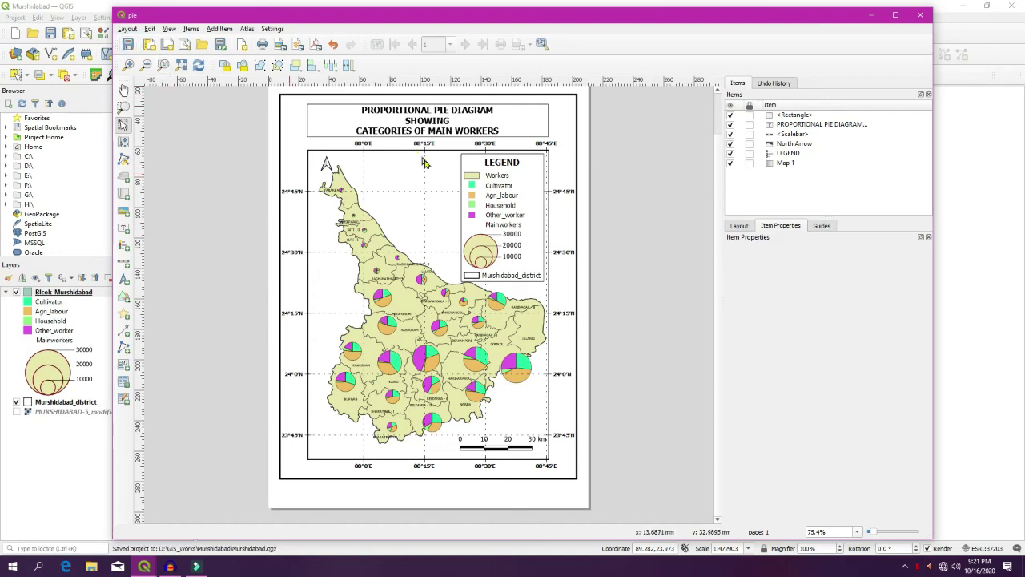
Step: Move the rectangle down in the item stacking order, placing it between the legend and Map 1
{"action": "left_click", "coordinate": [406, 116]}
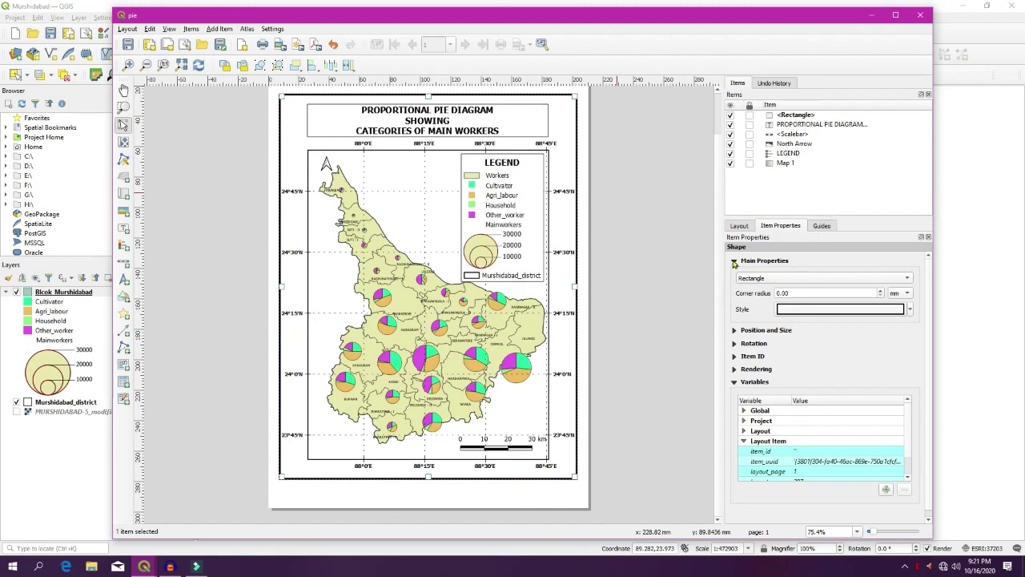
{"action": "left_click", "coordinate": [734, 261]}
{"action": "left_click", "coordinate": [734, 261]}
{"action": "left_click", "coordinate": [803, 115]}
{"action": "left_click_drag", "start_coordinate": [809, 124], "coordinate": [812, 157]}
Step: Edit the title label's first line to read "PROPORTIONAL PIE-DIAGRAM" with a hyphen
{"action": "left_click", "coordinate": [798, 117]}
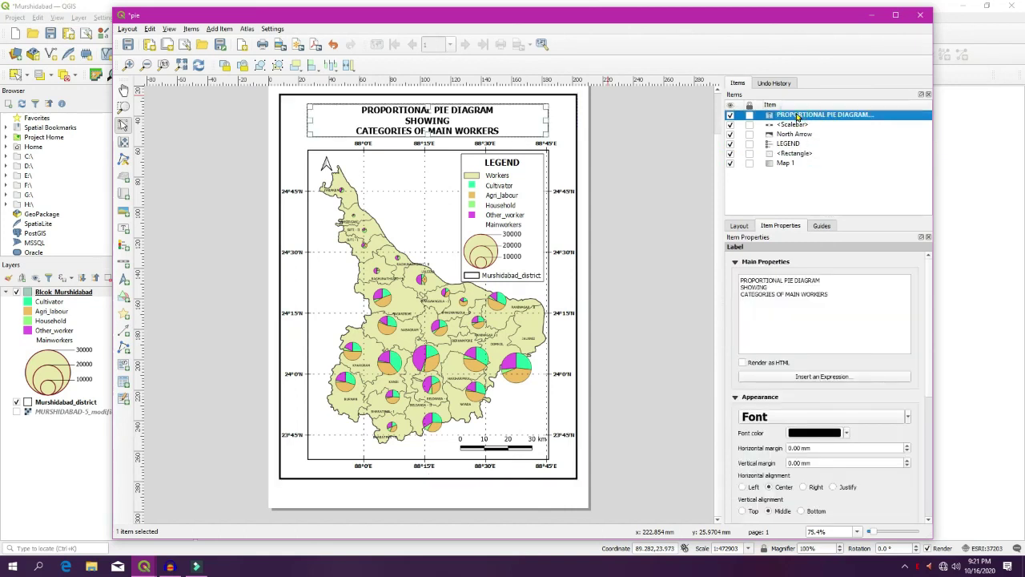
{"action": "left_click", "coordinate": [415, 112]}
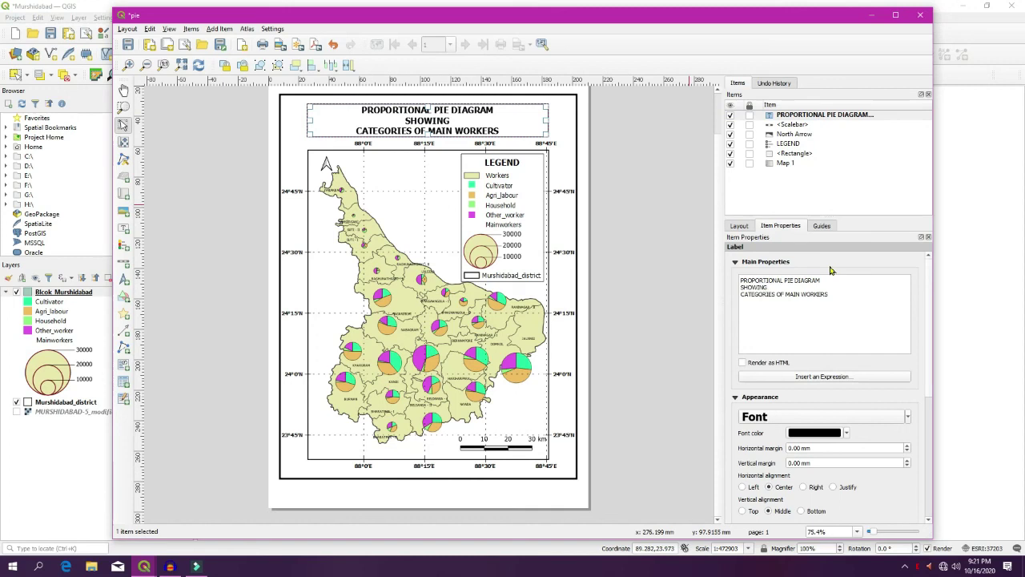
{"action": "type", "text": "-"}
{"action": "key", "text": "Delete"}
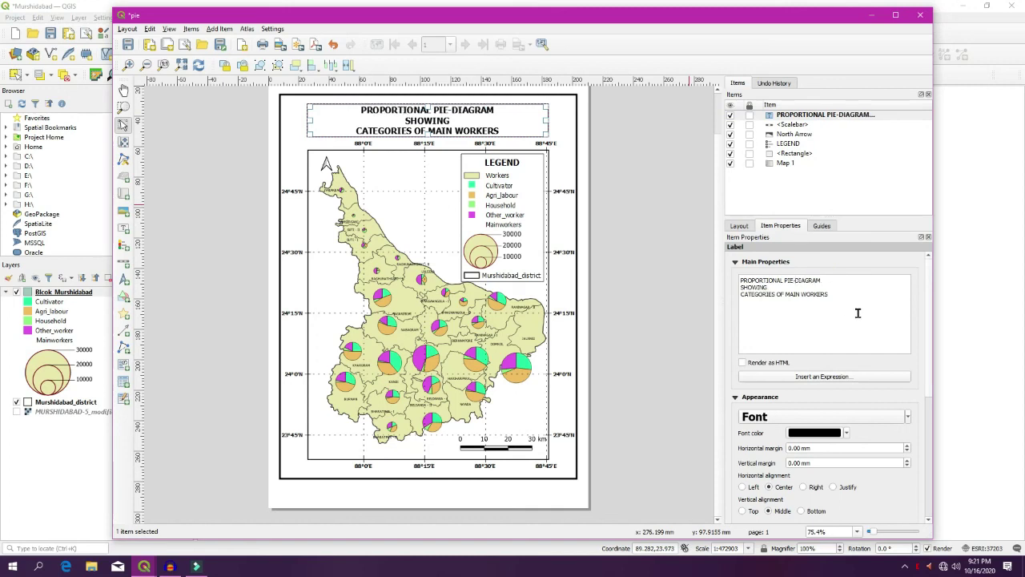
{"action": "left_click", "coordinate": [673, 326]}
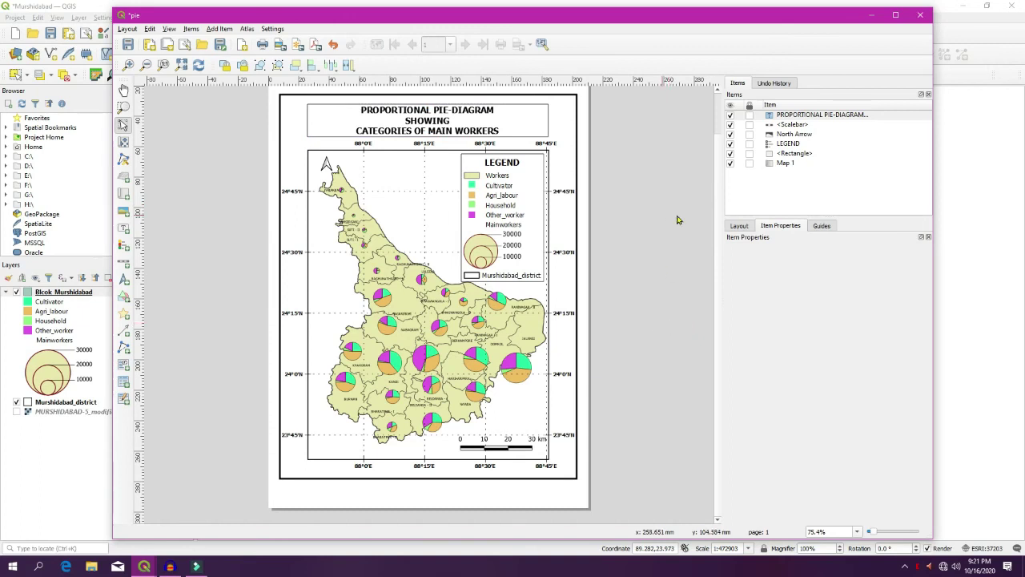
Step: Export the layout as the PNG image "pie" in the Murshidabad folder at 300 dpi, cropped to content, and save the project
{"action": "left_click", "coordinate": [128, 30]}
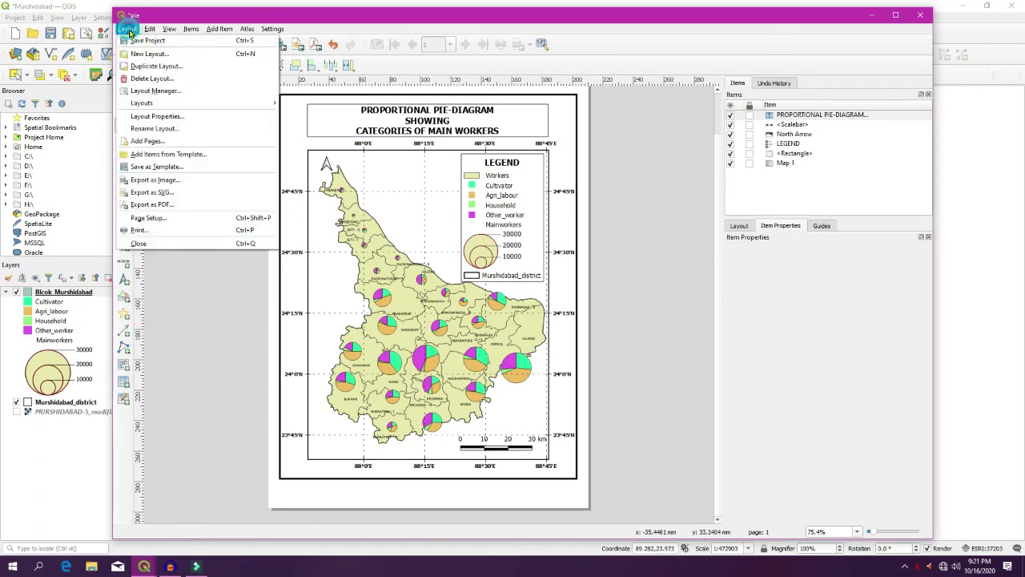
{"action": "left_click", "coordinate": [157, 180]}
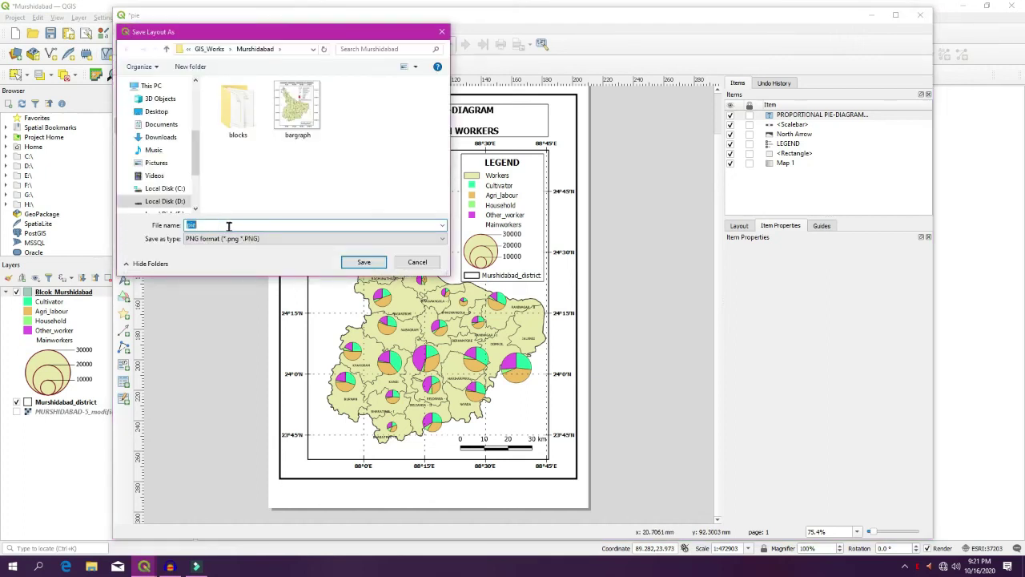
{"action": "left_click", "coordinate": [363, 263]}
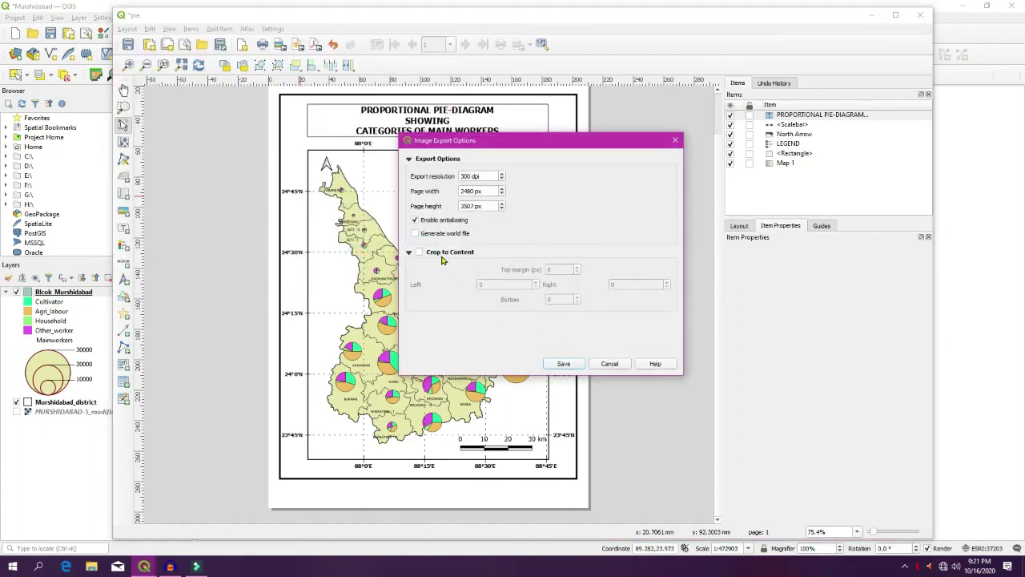
{"action": "left_click", "coordinate": [419, 251]}
{"action": "left_click", "coordinate": [563, 365]}
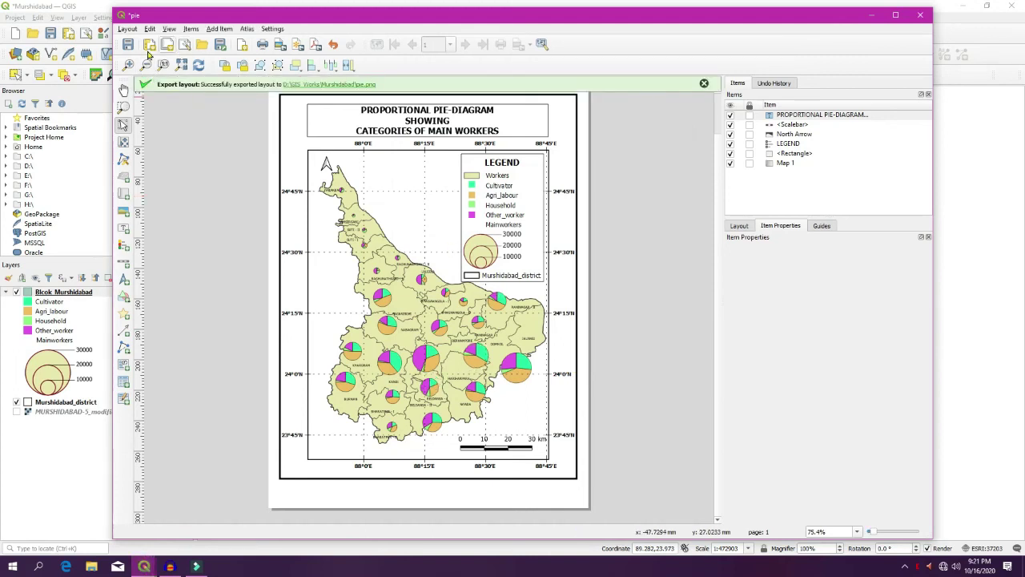
{"action": "key", "text": "ctrl+s"}
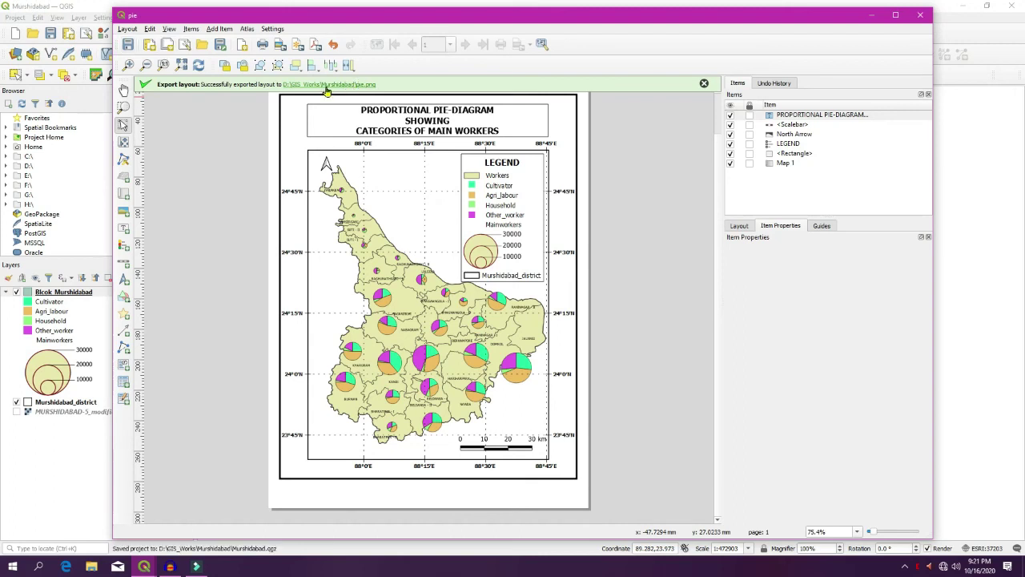
Step: Open the exported pie image from its Murshidabad folder, examine the finished map, and close the image viewer
{"action": "left_click", "coordinate": [326, 86]}
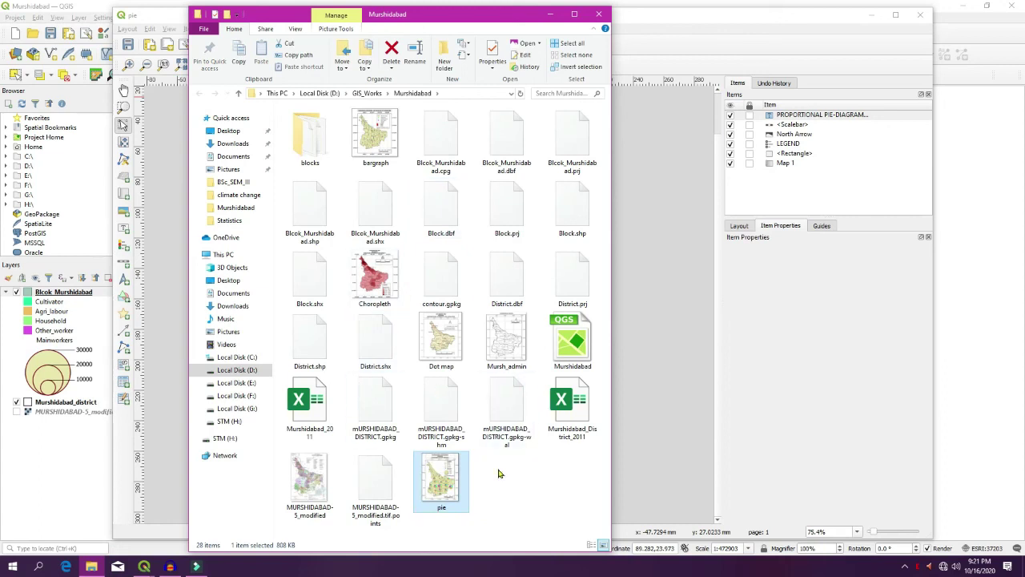
{"action": "double_click", "coordinate": [449, 478]}
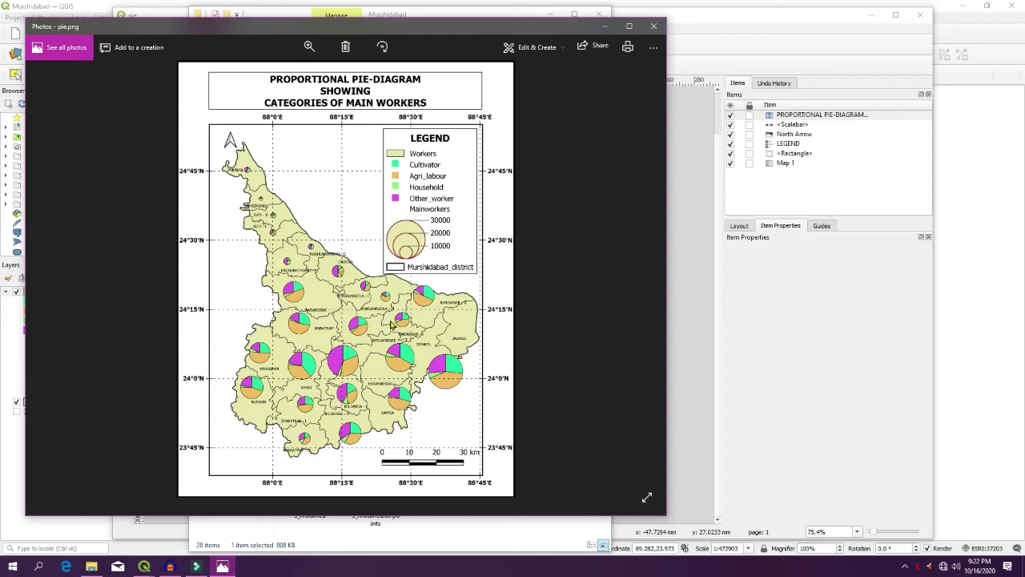
{"action": "left_click", "coordinate": [655, 30]}
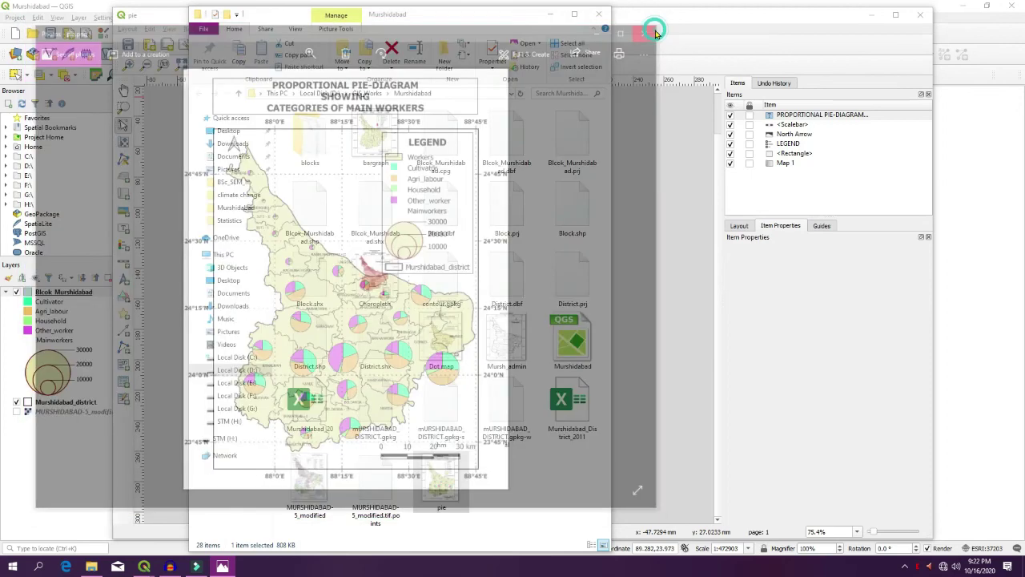